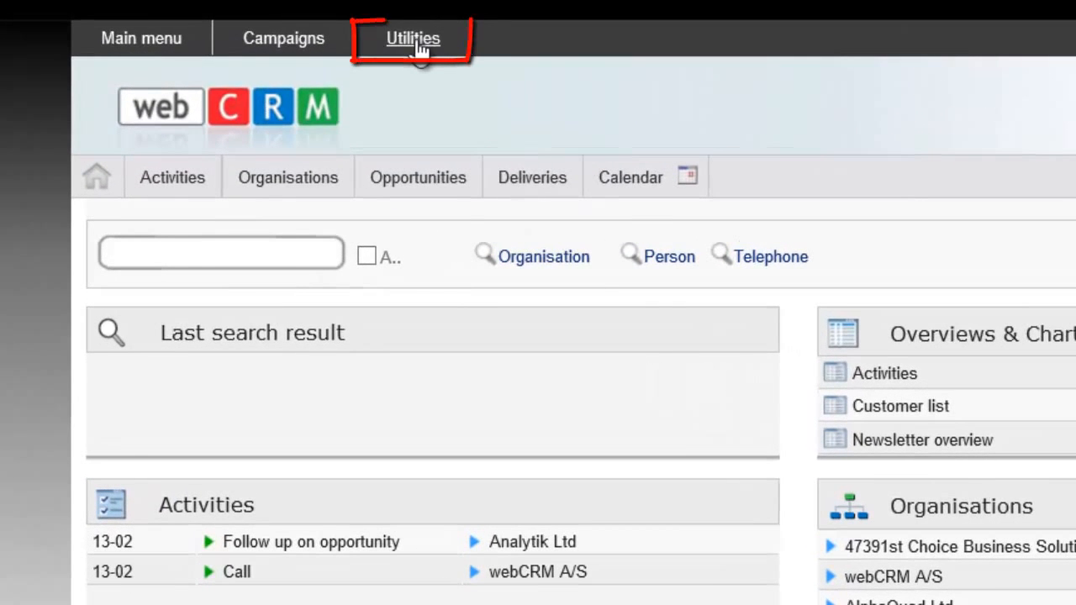
Start a new email template from the email templates list in Utilities.
click(416, 42)
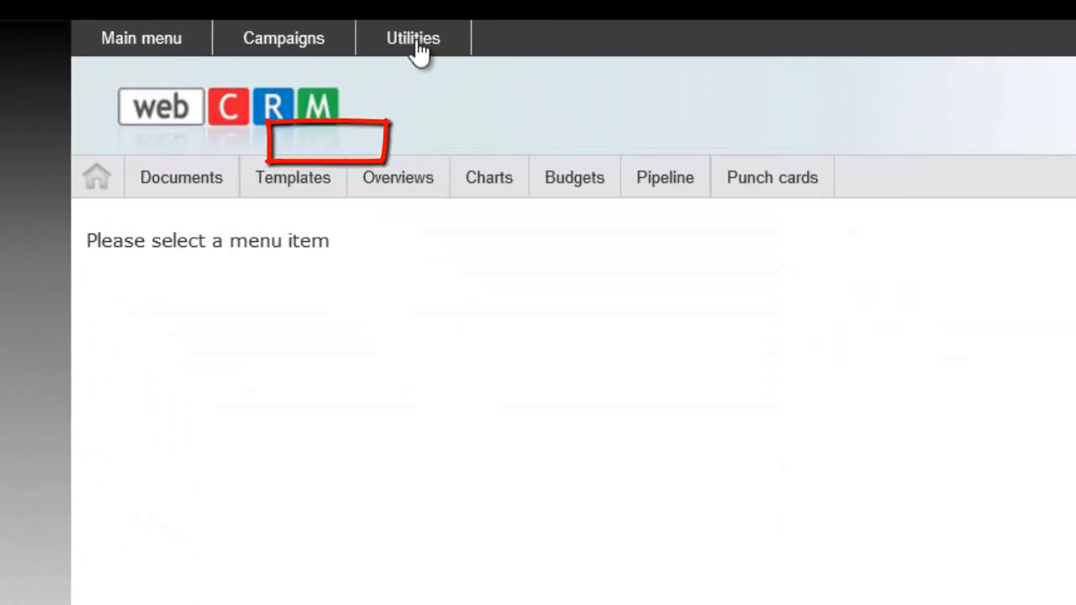
click(311, 190)
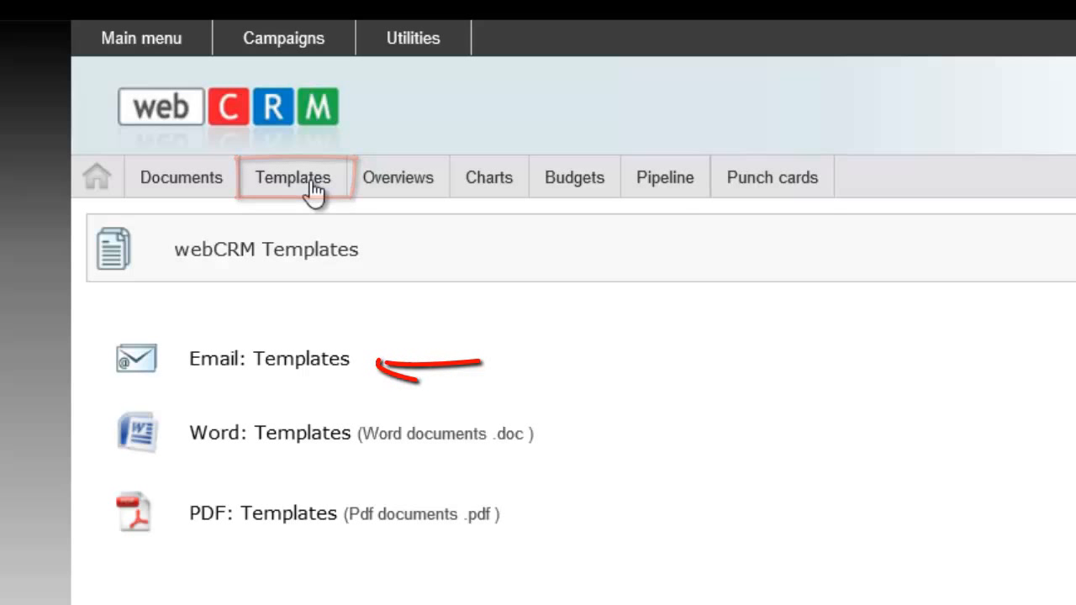
click(284, 373)
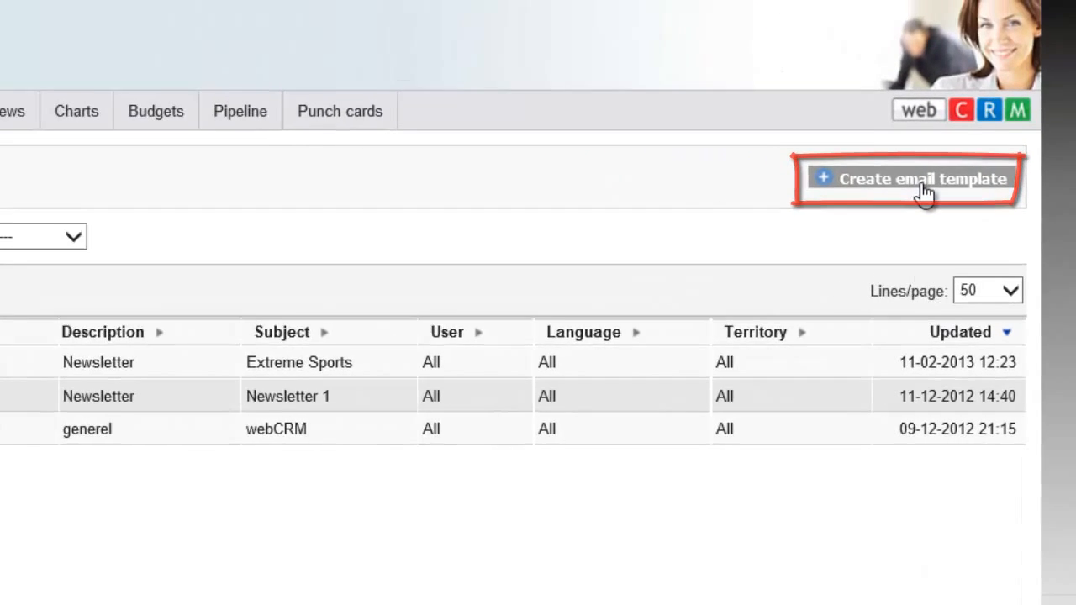
click(925, 179)
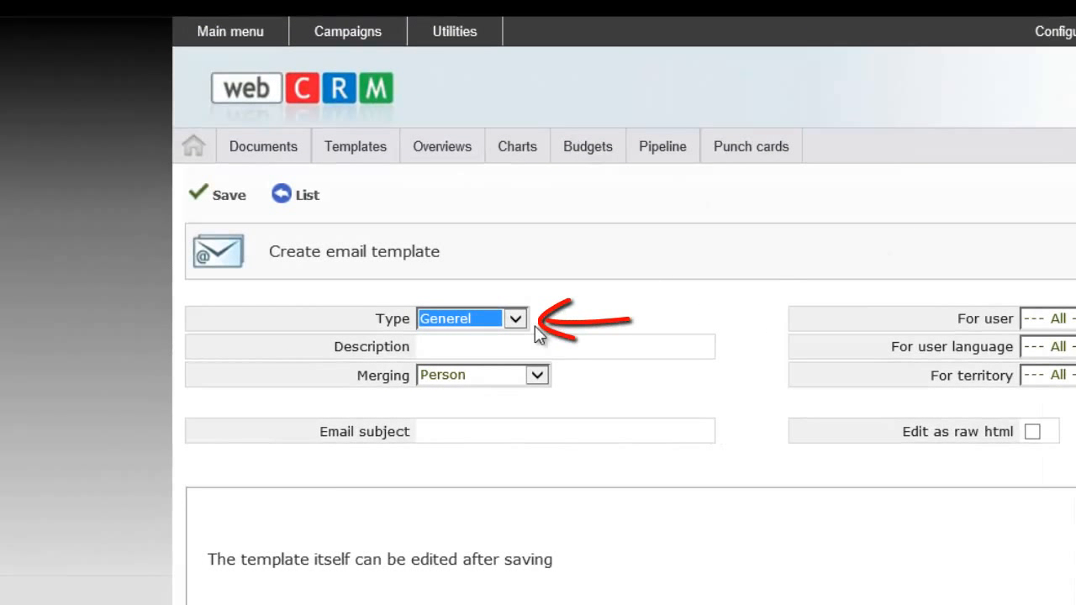
Examine the available email template types and the drop-down list configuration where such lists are maintained.
click(520, 320)
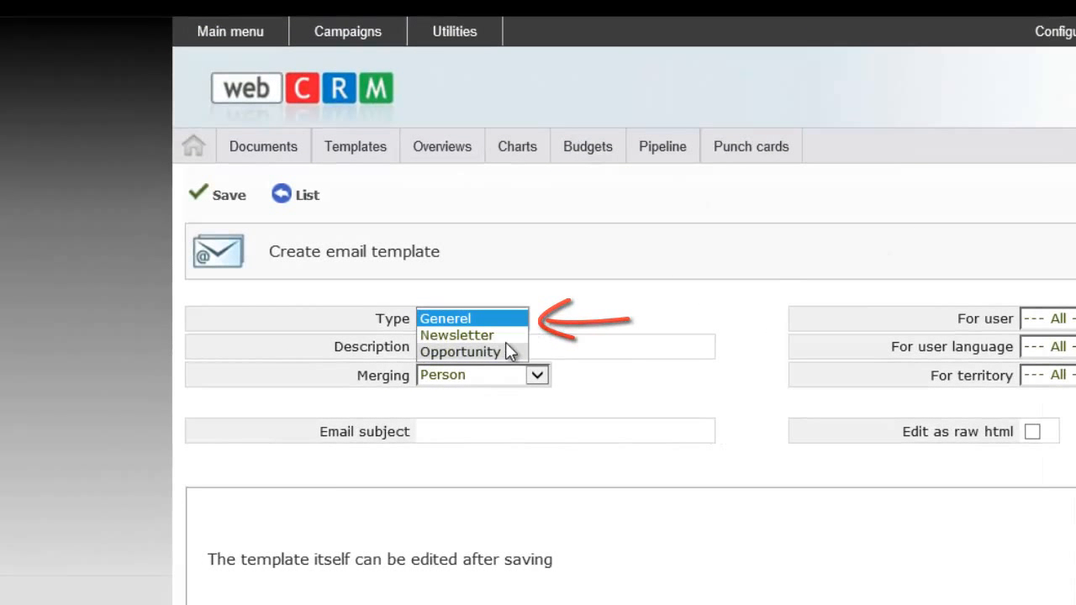
click(525, 317)
click(522, 321)
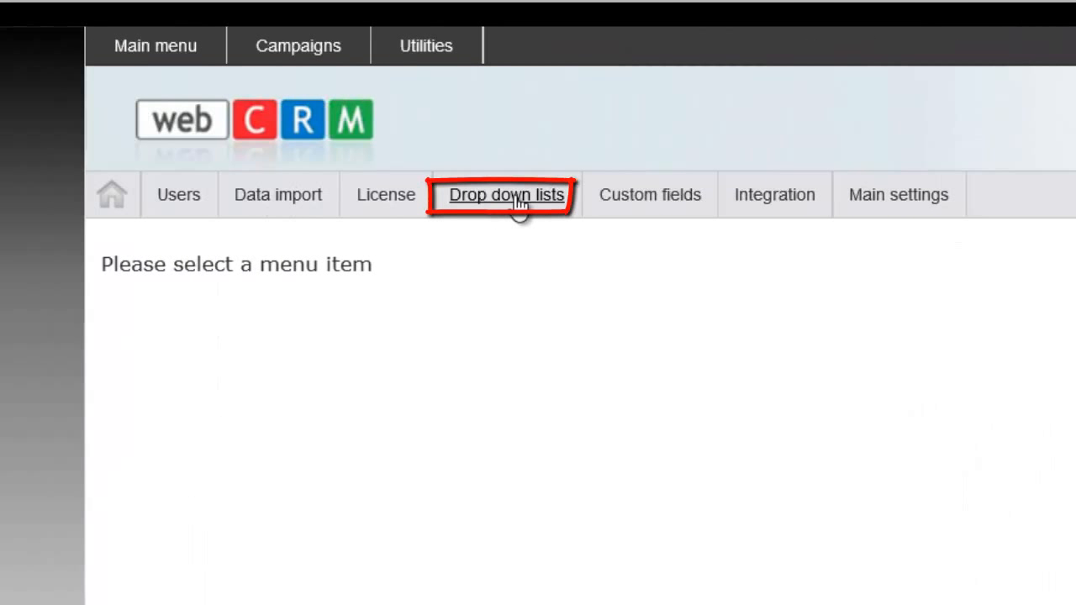
click(514, 198)
click(954, 336)
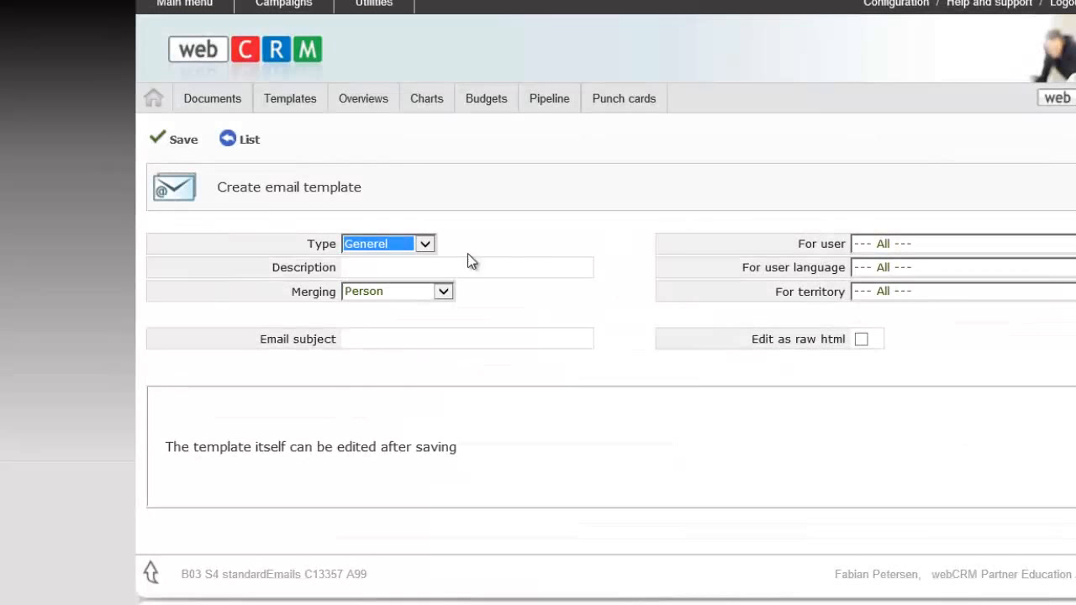
Describe the template as Newsletter no. 1, keep Person merging, set the email subject to Newsletter, and save it.
click(440, 269)
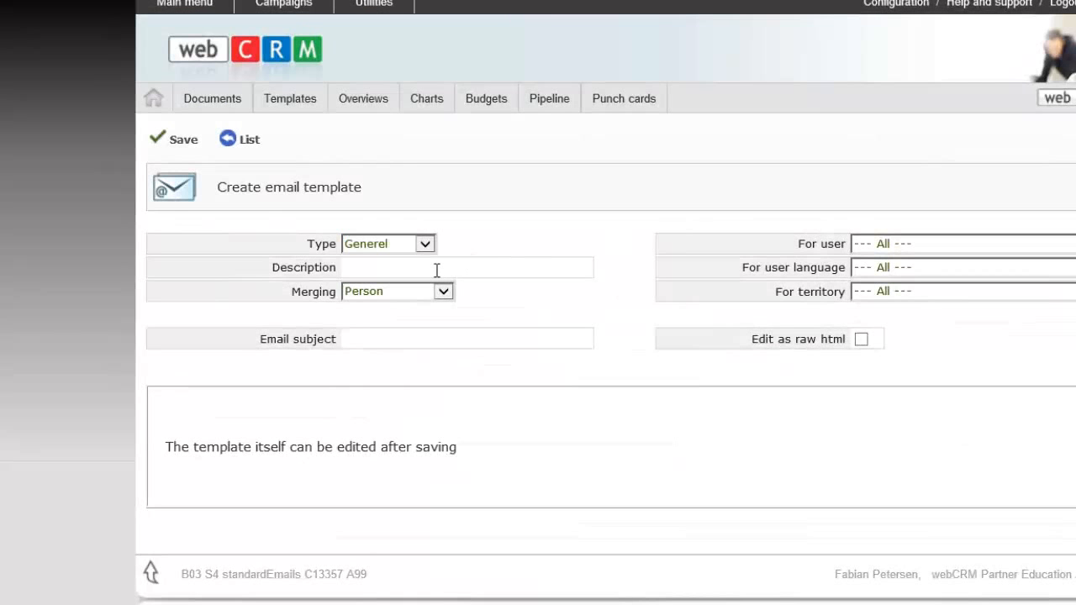
text(newsletter)
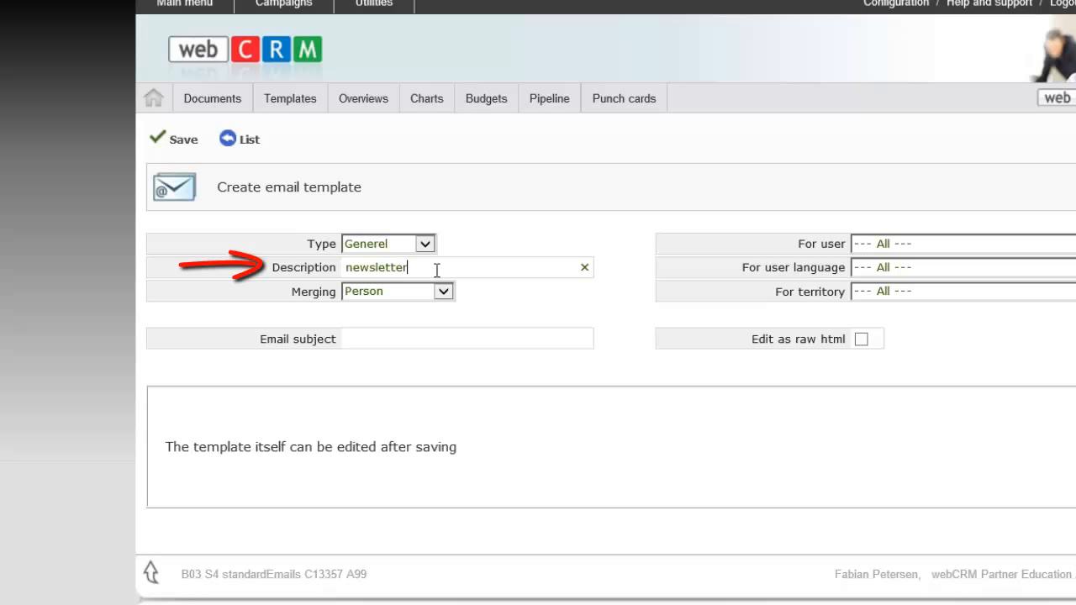
click(401, 294)
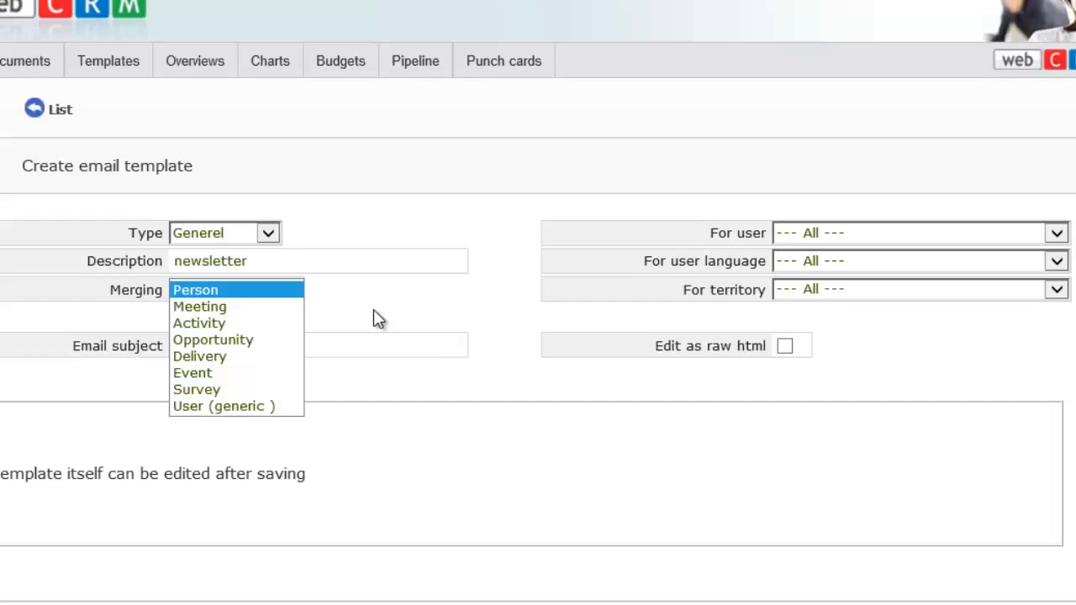
click(375, 310)
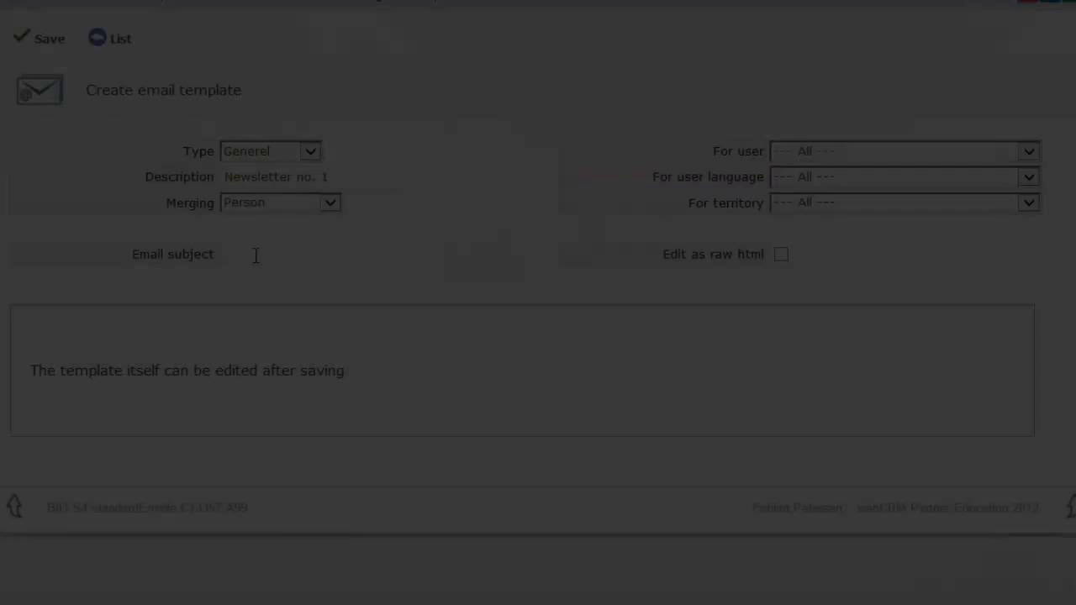
text(Newsletter)
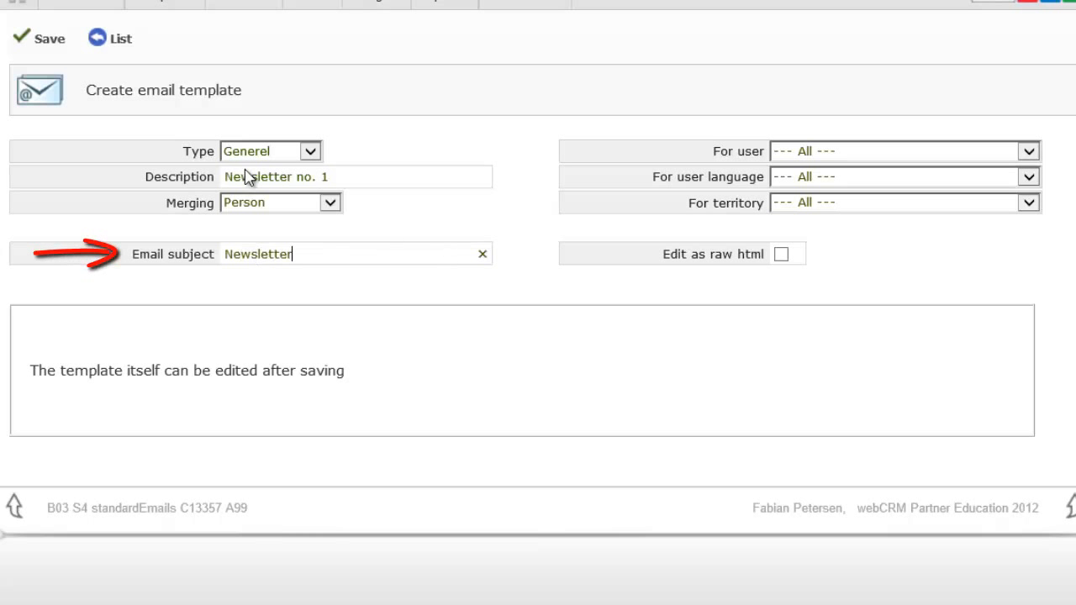
click(40, 38)
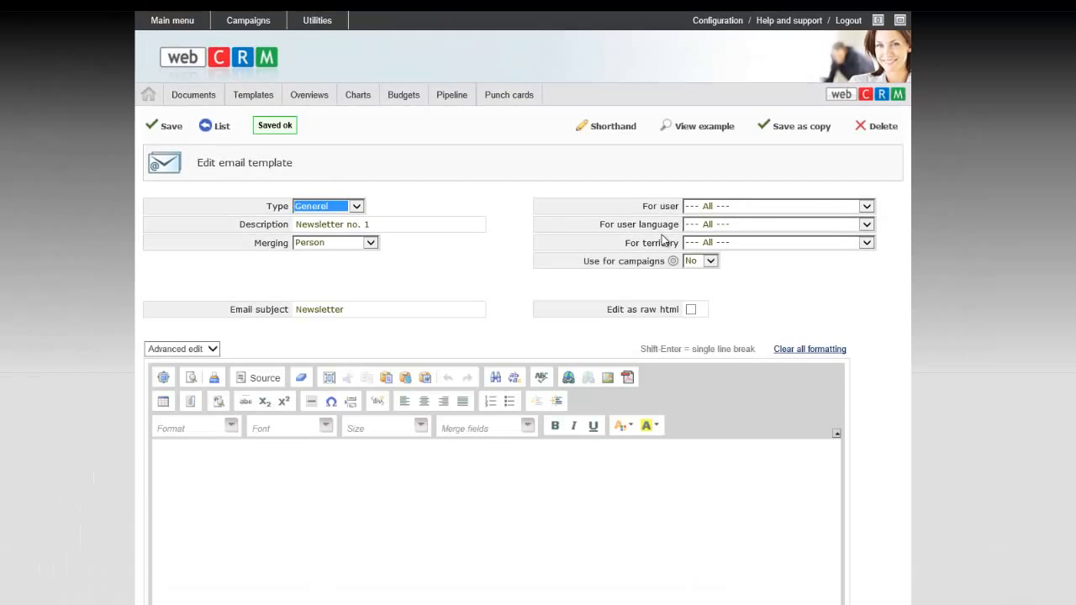
Load the Newsletter light content template into the email body, replacing the actual contents.
scroll(522, 337, down, 2)
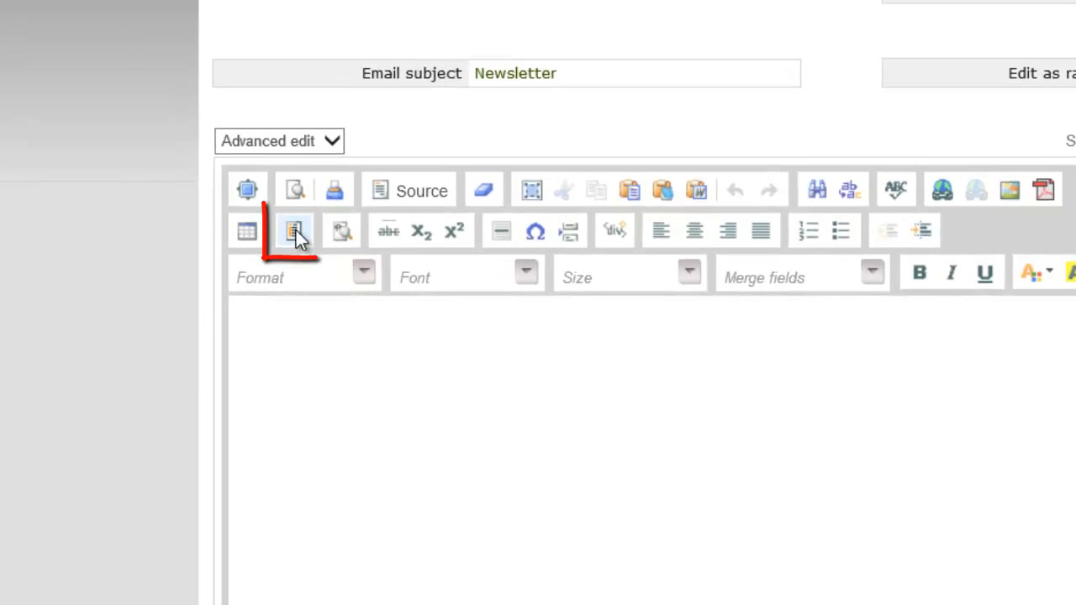
click(294, 233)
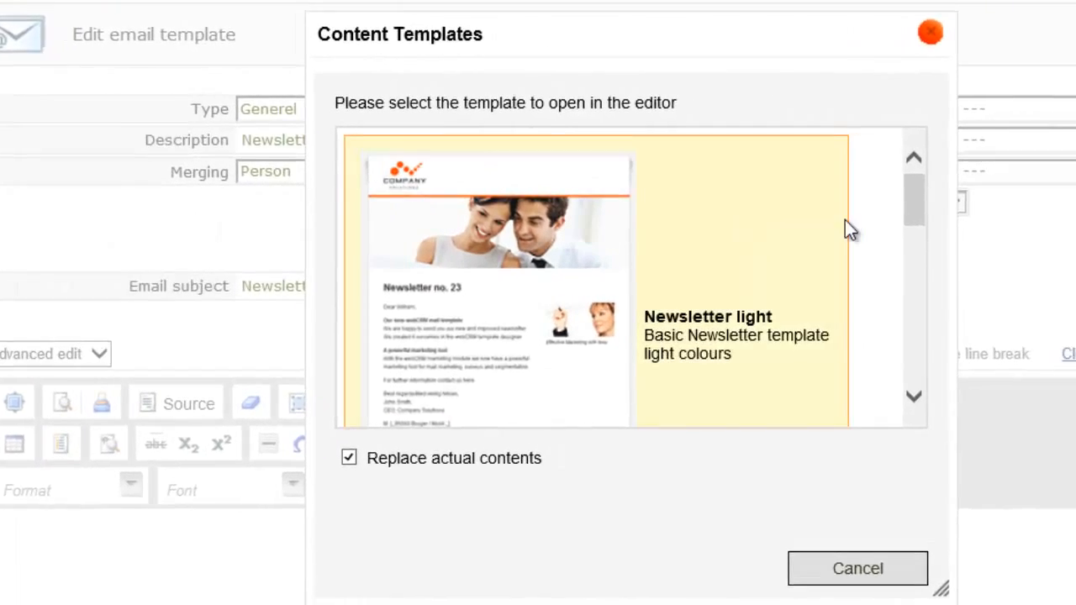
mouse_move(867, 203)
mouse_down()
mouse_move(867, 295)
mouse_move(867, 195)
mouse_up()
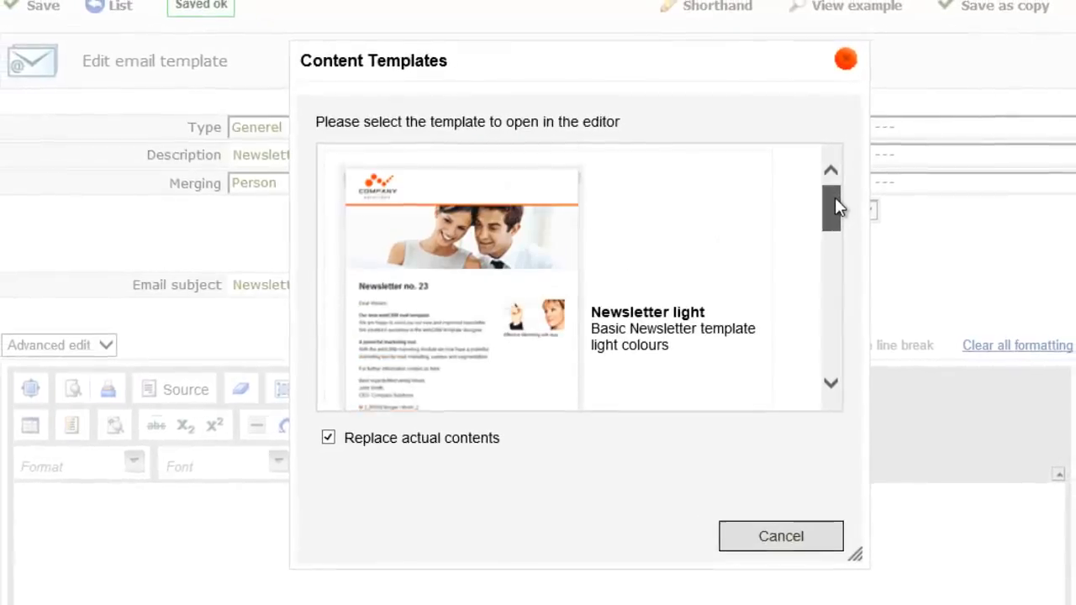
click(574, 290)
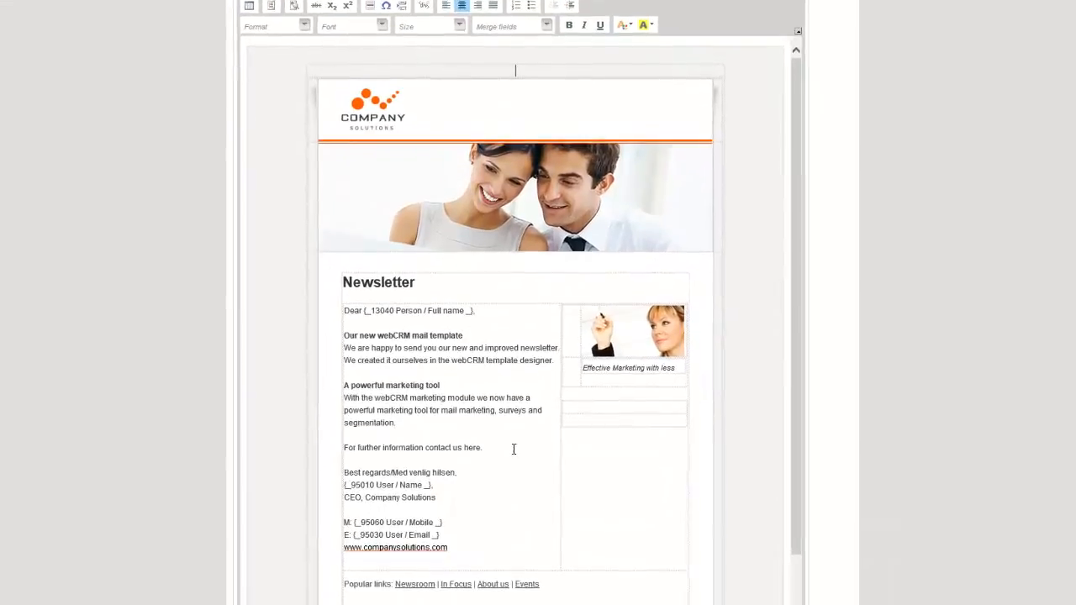
Replace the sample text between the salutation and the sign-off with the Extreme Sports magazine article.
drag(513, 449, 348, 332)
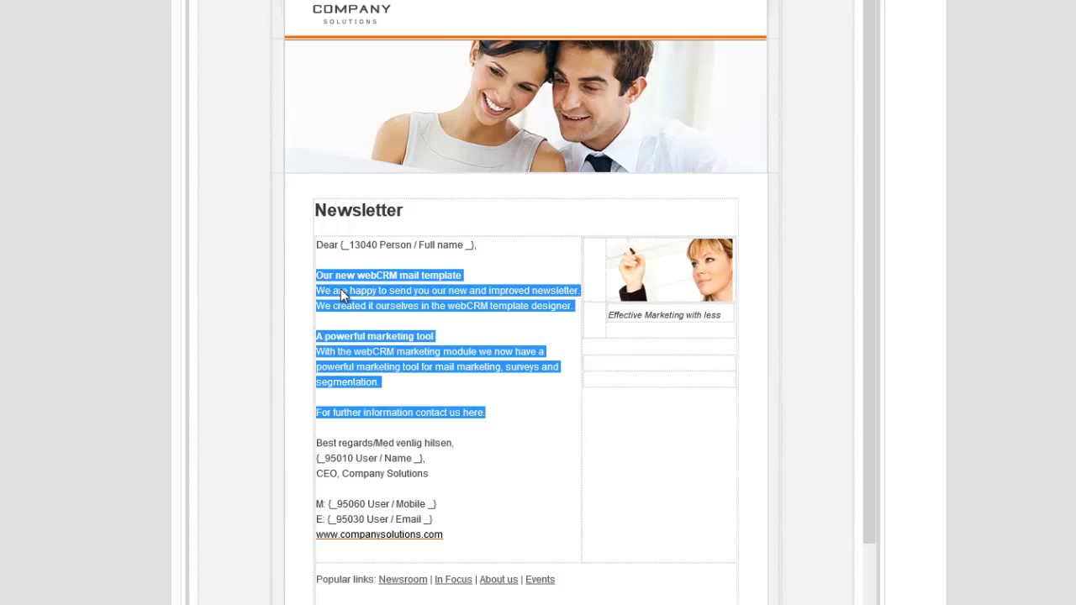
key(Delete)
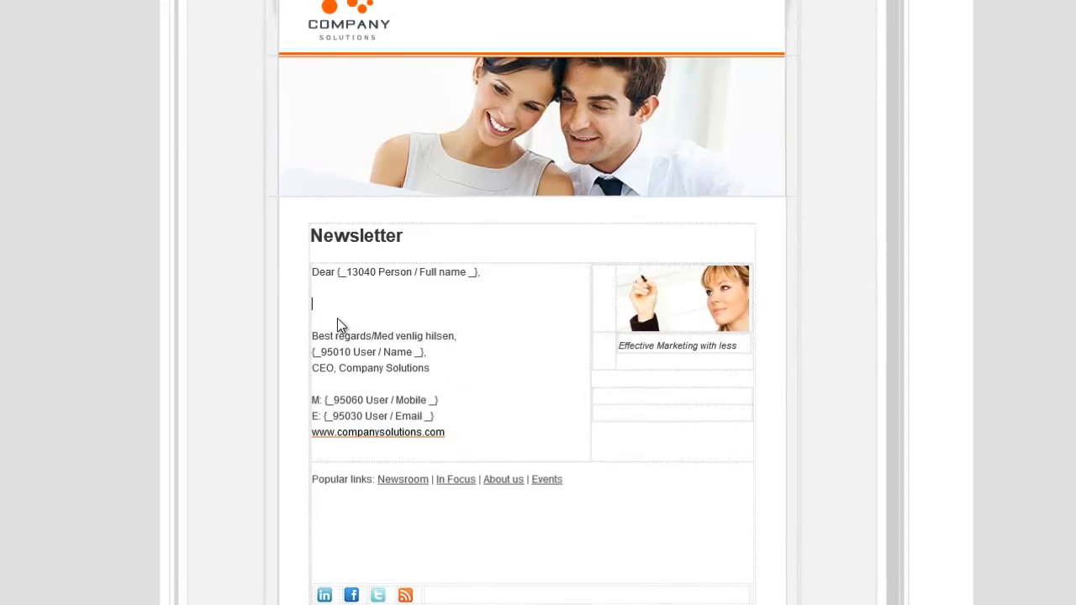
text(We)
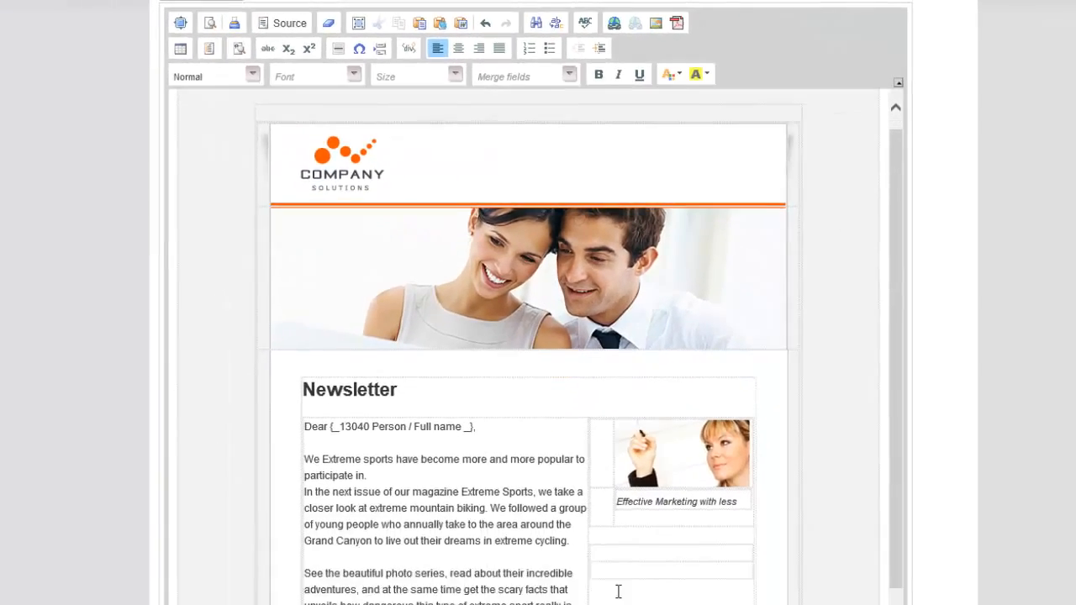
Examine the full-name merge field in the salutation and browse the available organisation and user merge fields.
scroll(586, 510, down, 3)
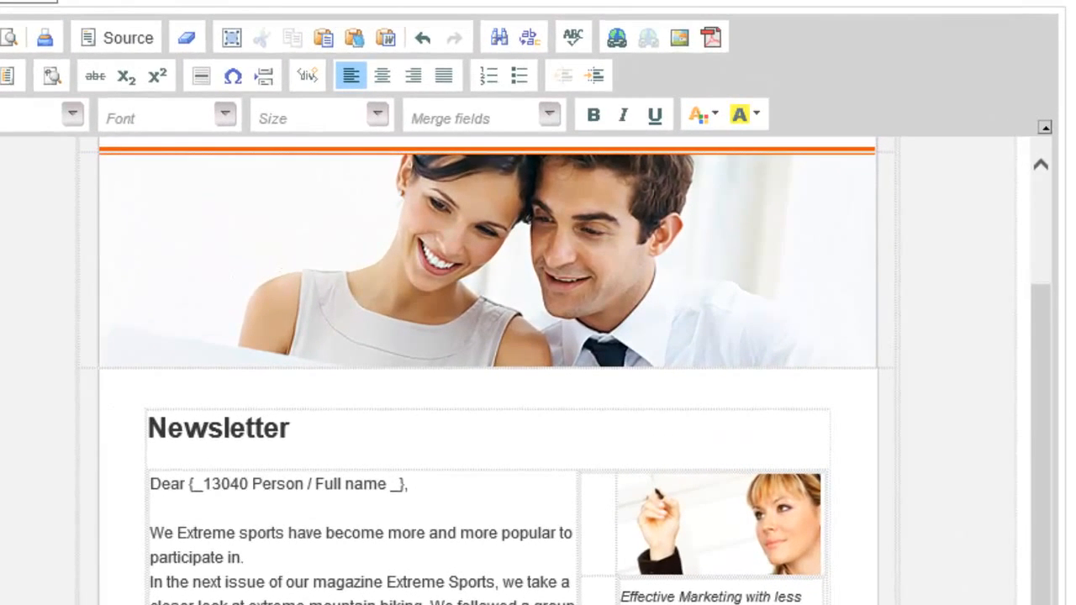
scroll(449, 408, down, 1)
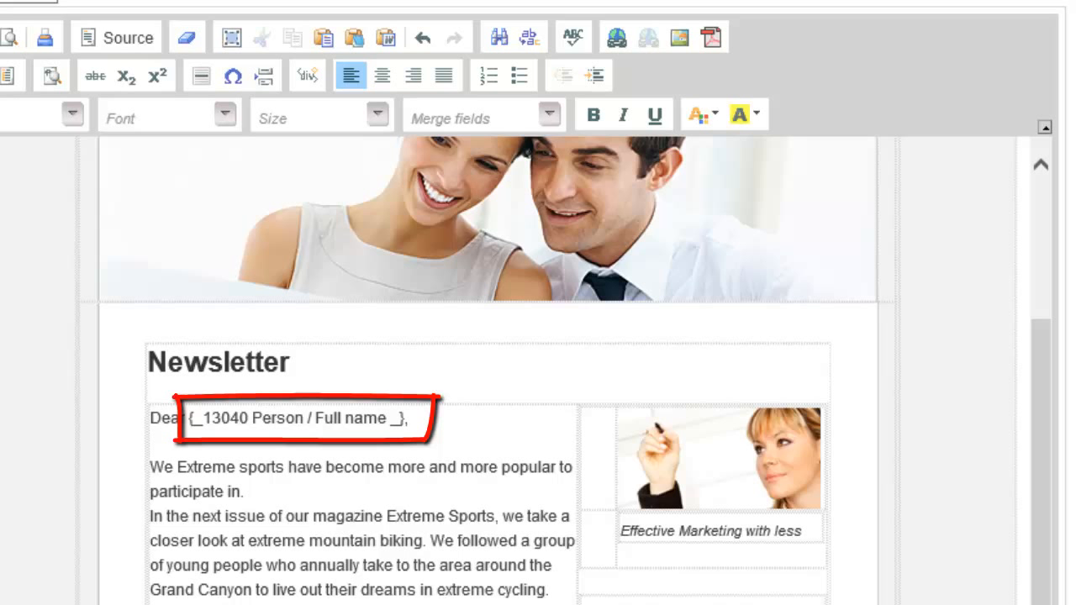
click(549, 116)
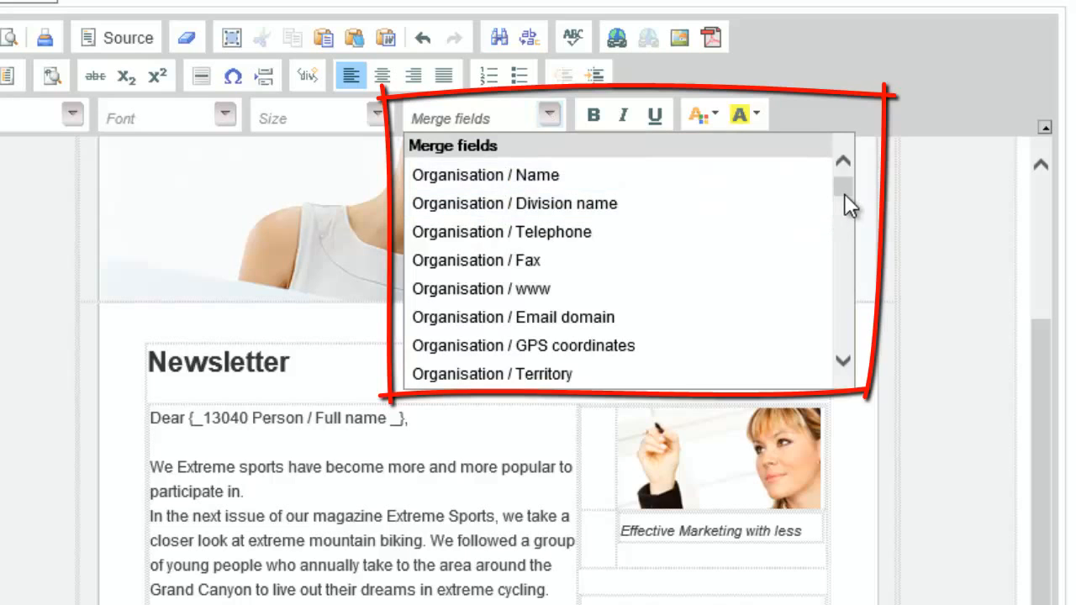
mouse_move(847, 193)
mouse_down()
mouse_move(859, 278)
mouse_move(835, 284)
mouse_up()
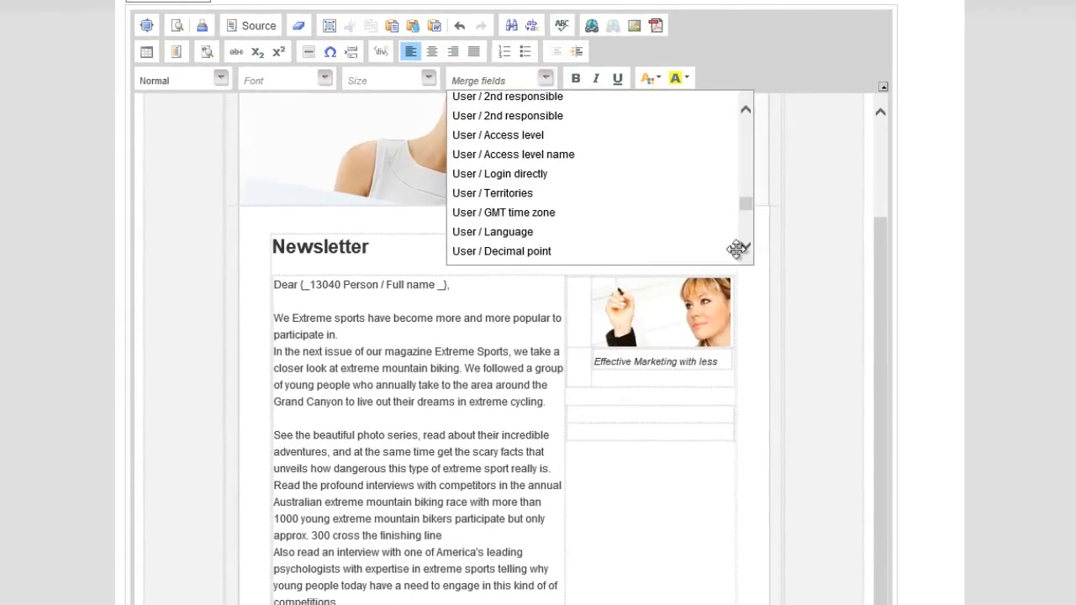
click(479, 573)
Review the newsletter's article text and run the spell checker on it.
scroll(482, 578, down, 10)
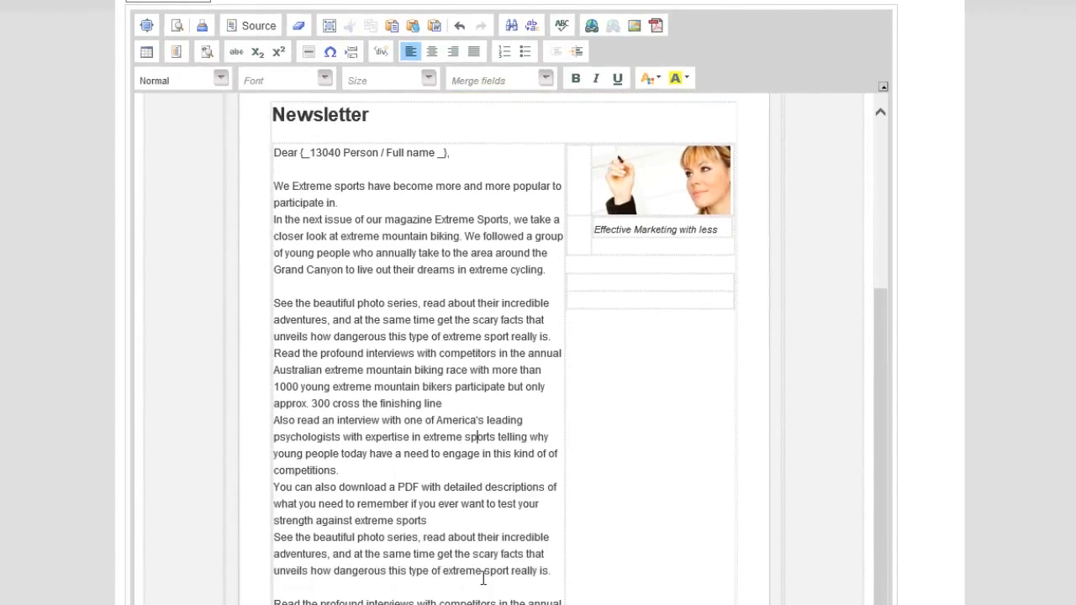
scroll(491, 347, down, 3)
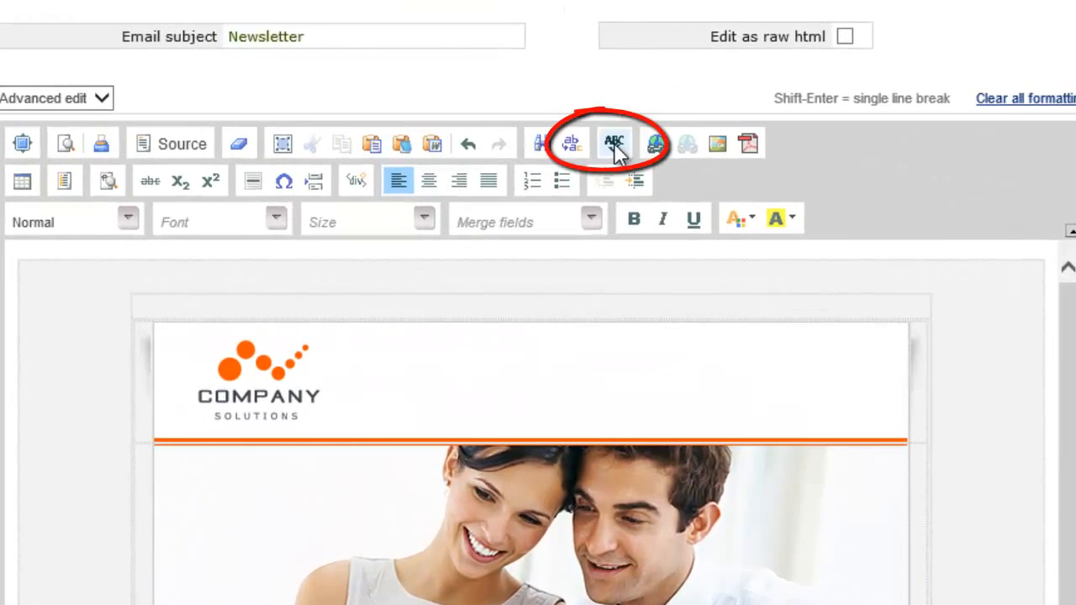
click(614, 150)
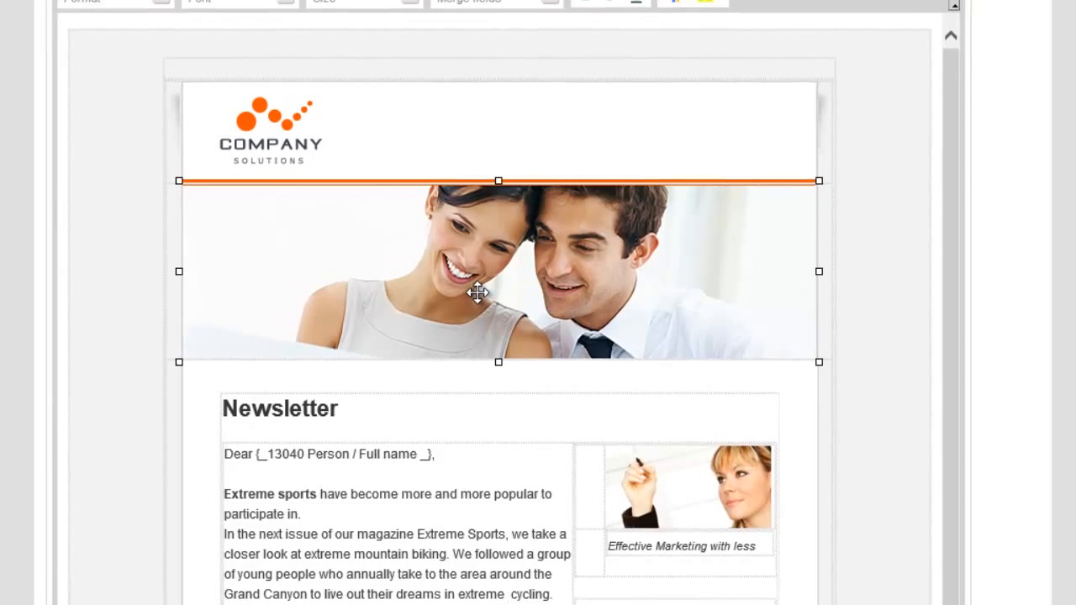
Try deleting the banner photo and the header logo image from the newsletter.
key(Delete)
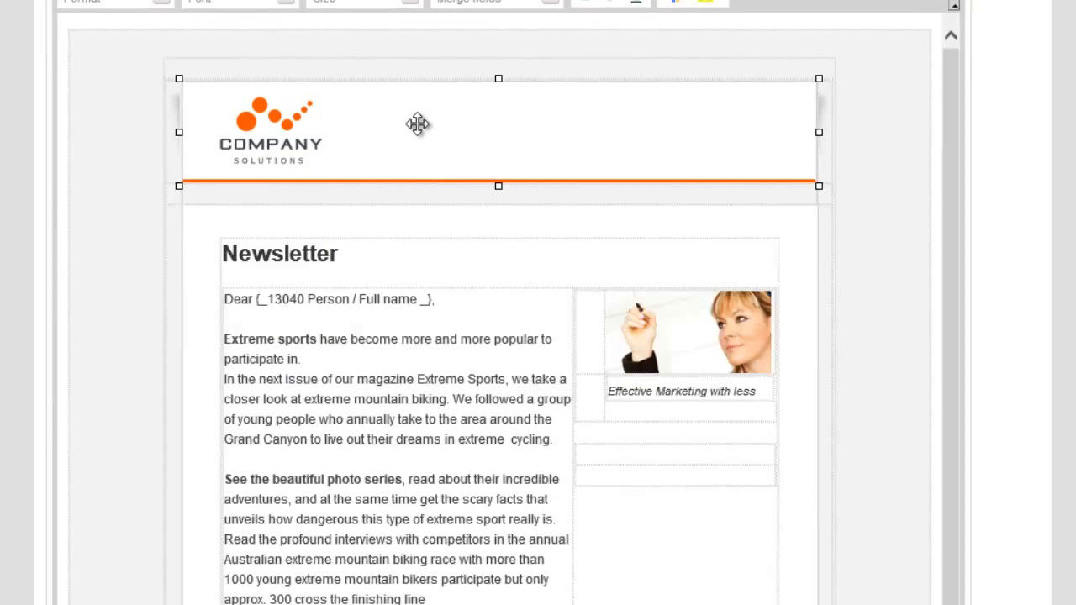
key(Delete)
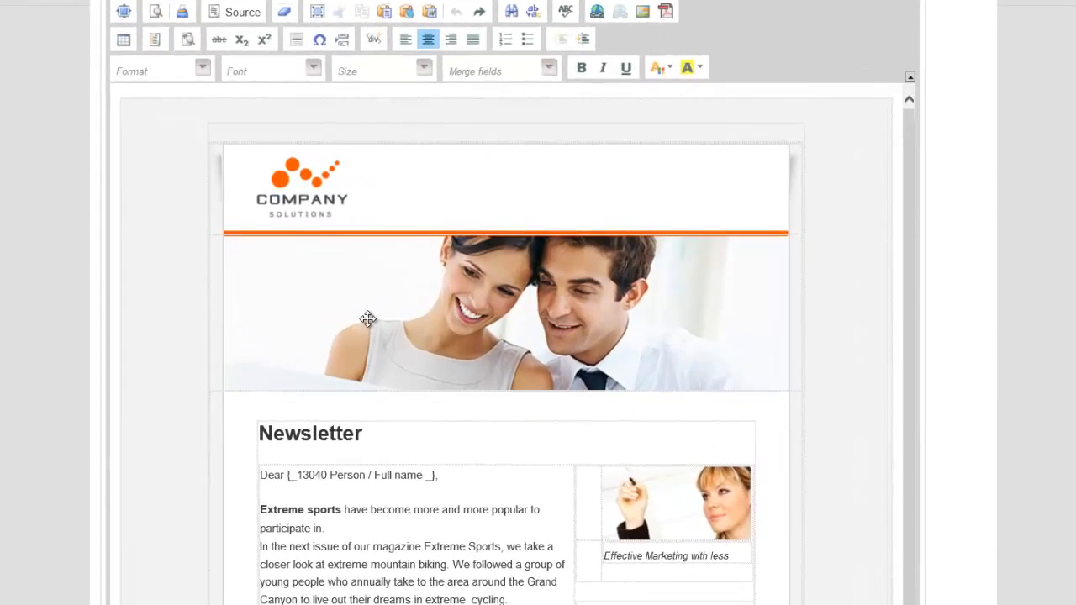
Check the banner photo's dimensions in its image properties, leaving them unchanged.
double_click(397, 319)
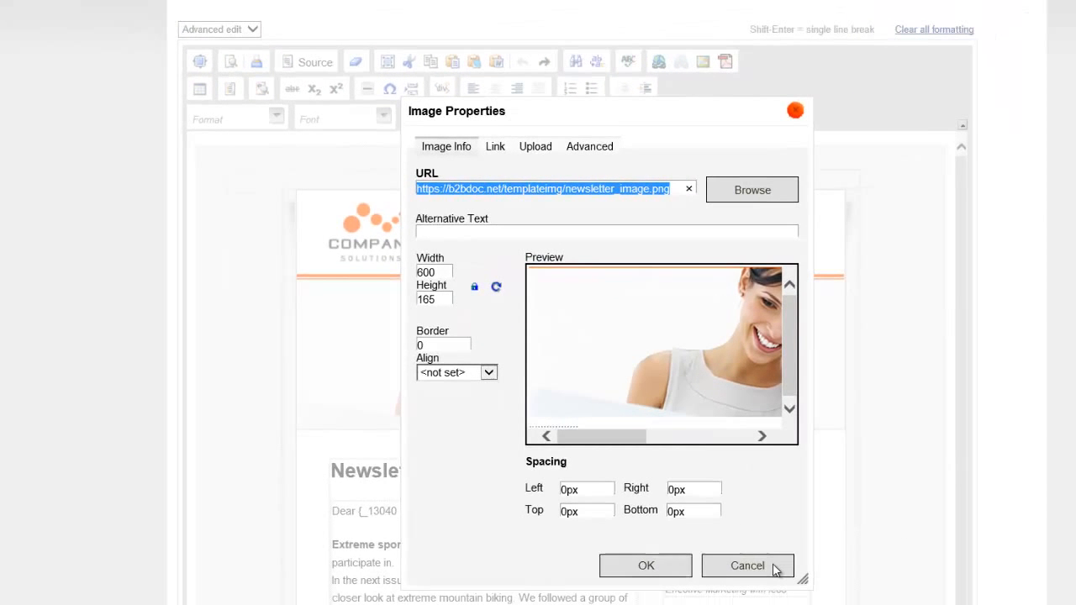
click(771, 566)
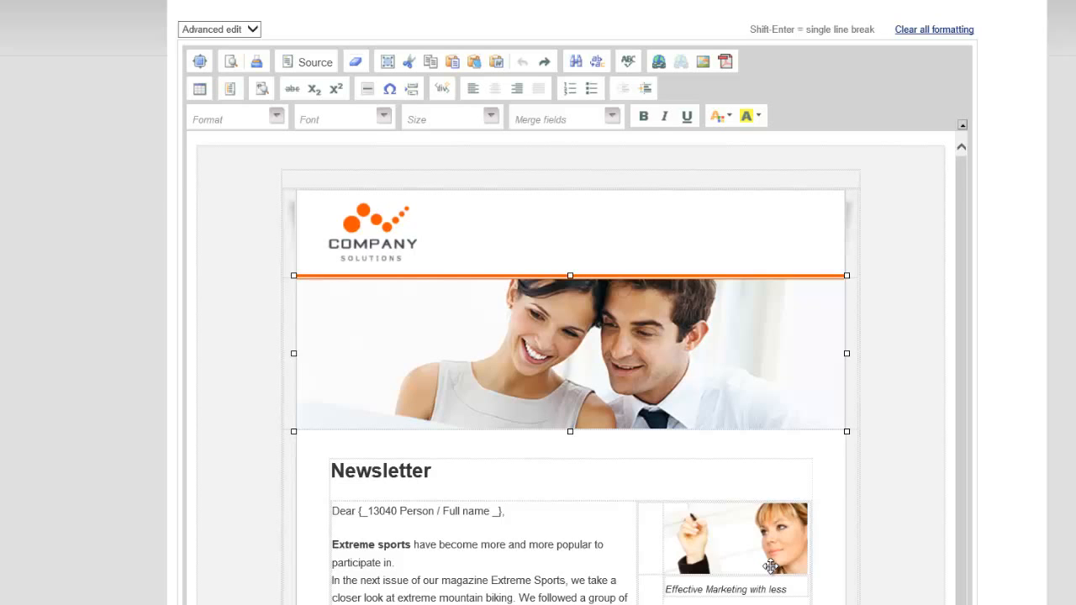
Replace the newsletter's banner photo of the couple with the image bannermidt.jpg from the server's Images folder.
key(Delete)
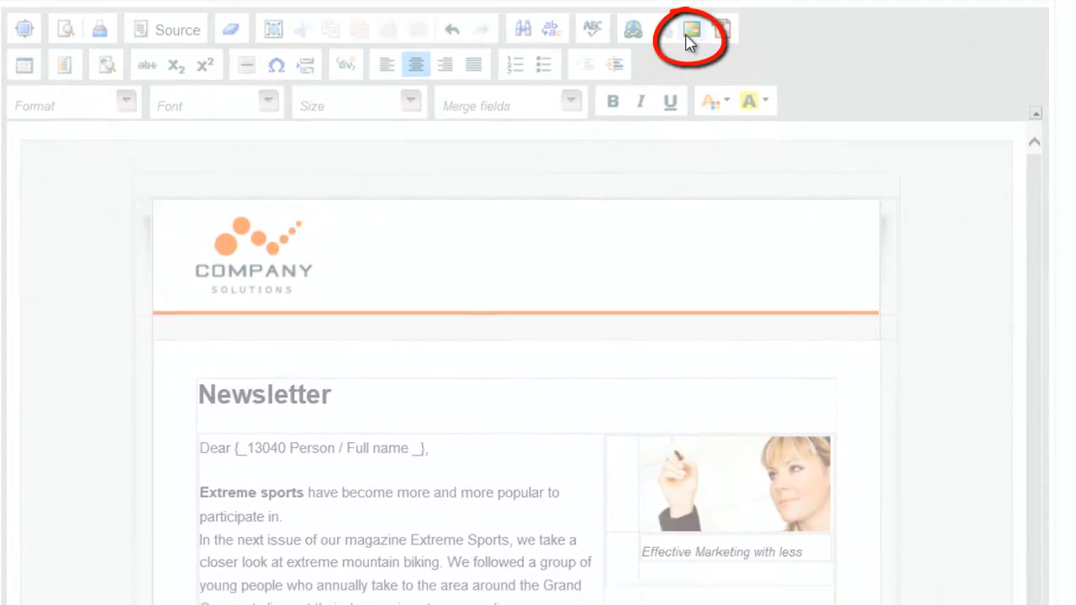
click(718, 94)
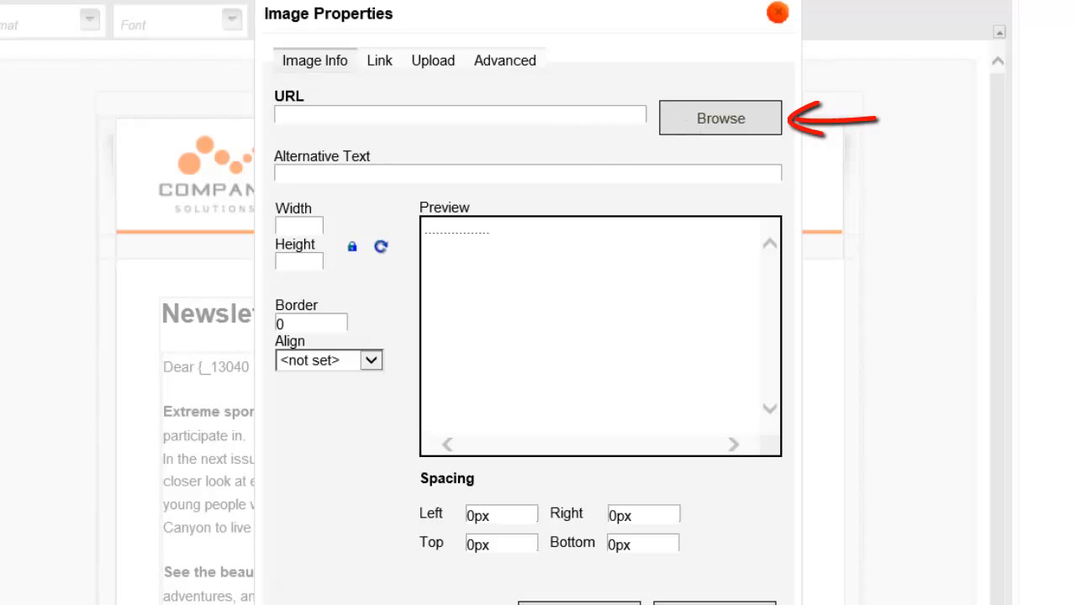
click(719, 120)
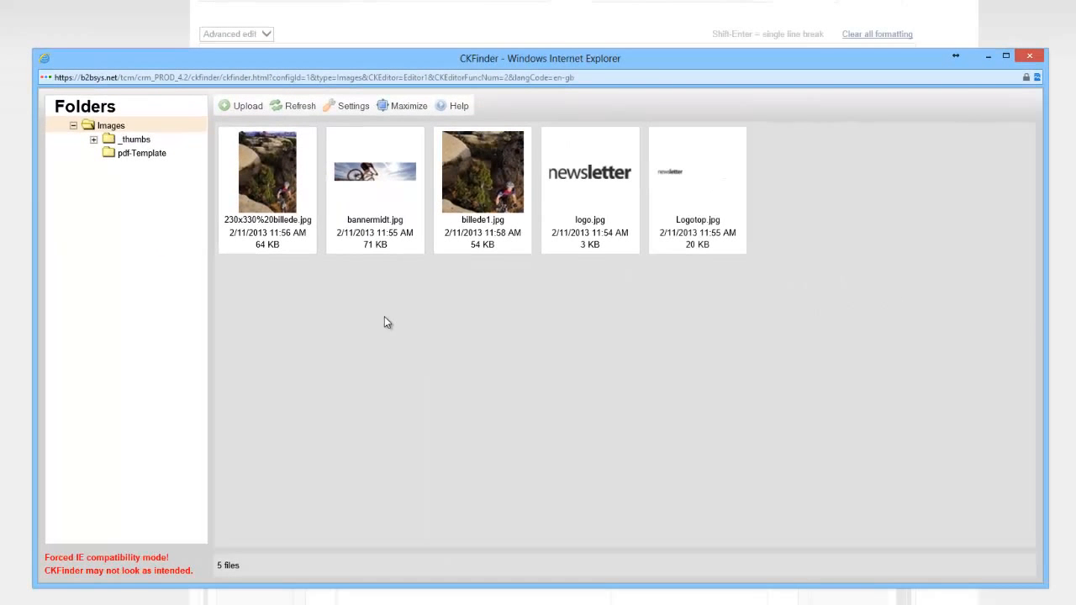
click(386, 238)
double_click(386, 239)
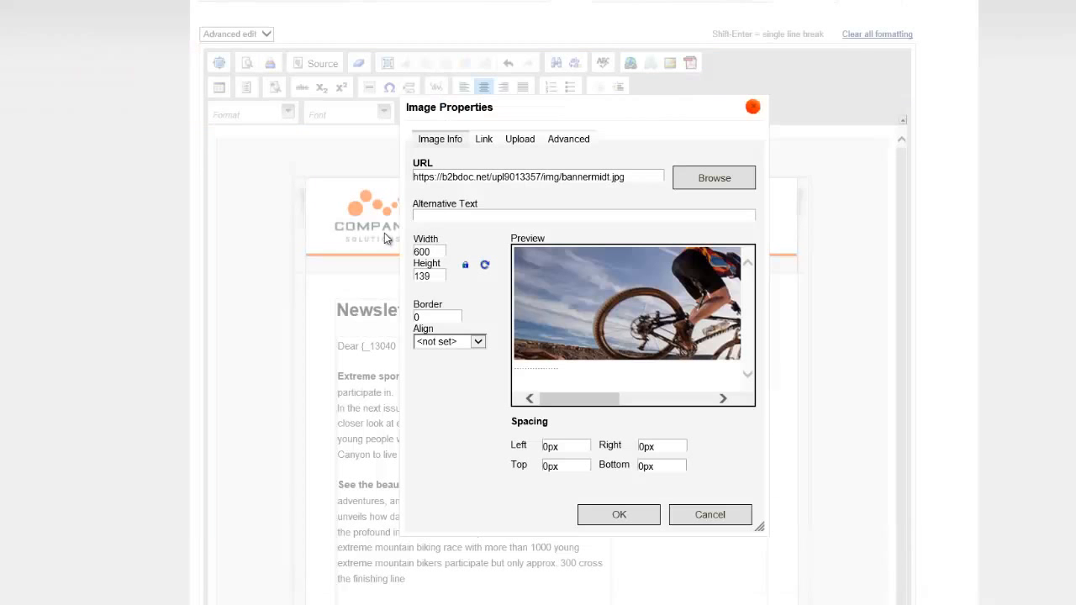
click(619, 516)
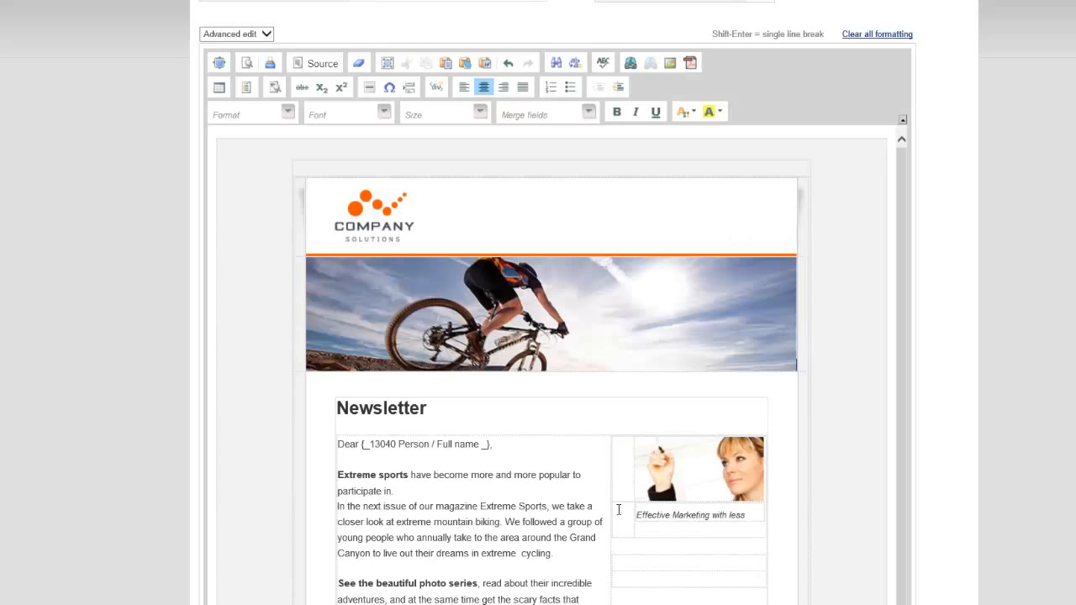
Delete the Company Solutions header image and insert the newsletter logo image in its place.
click(405, 233)
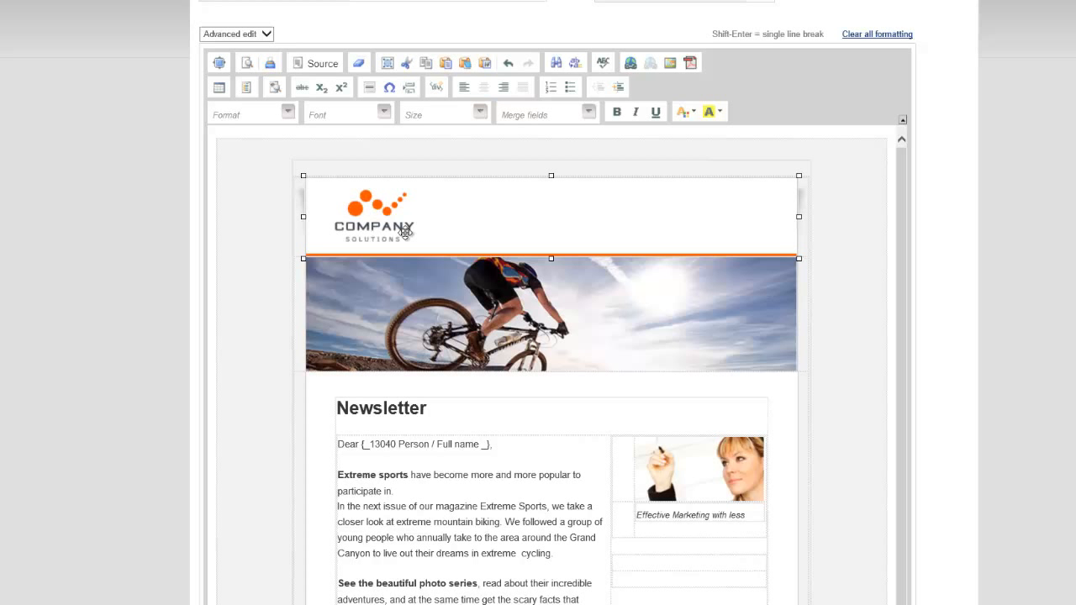
key(Delete)
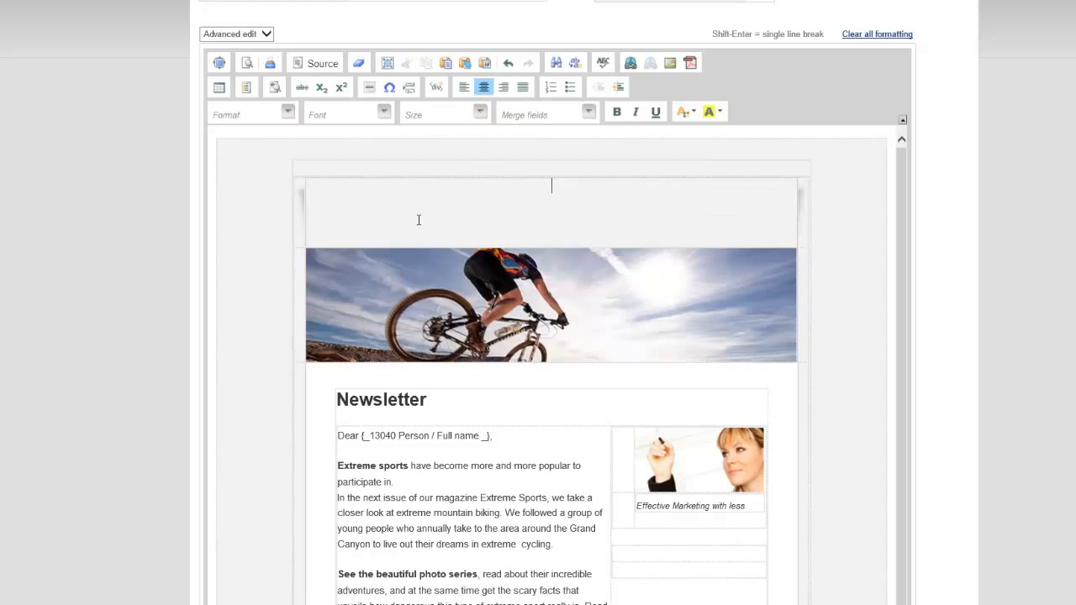
click(669, 63)
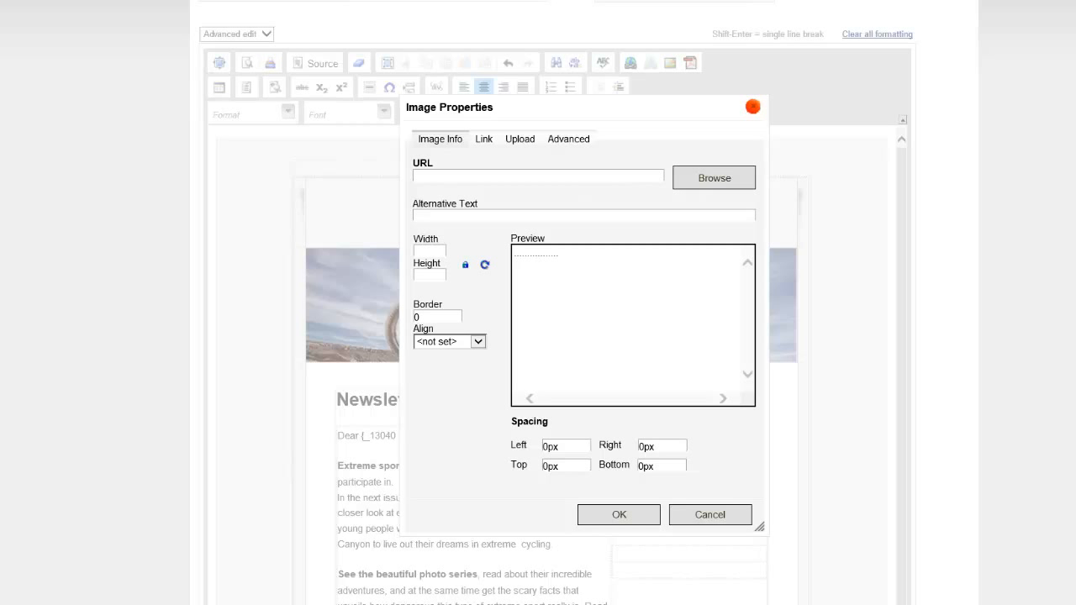
click(618, 516)
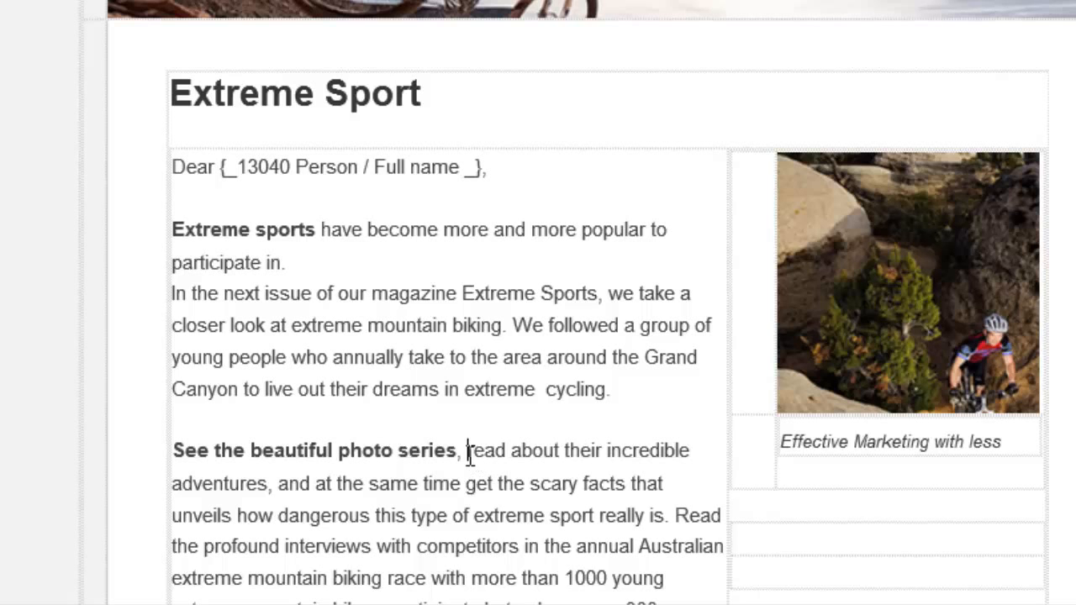
Link the article words "read about their" to the uploaded file Extreme Sports Online issue.pdf.
drag(470, 454, 570, 456)
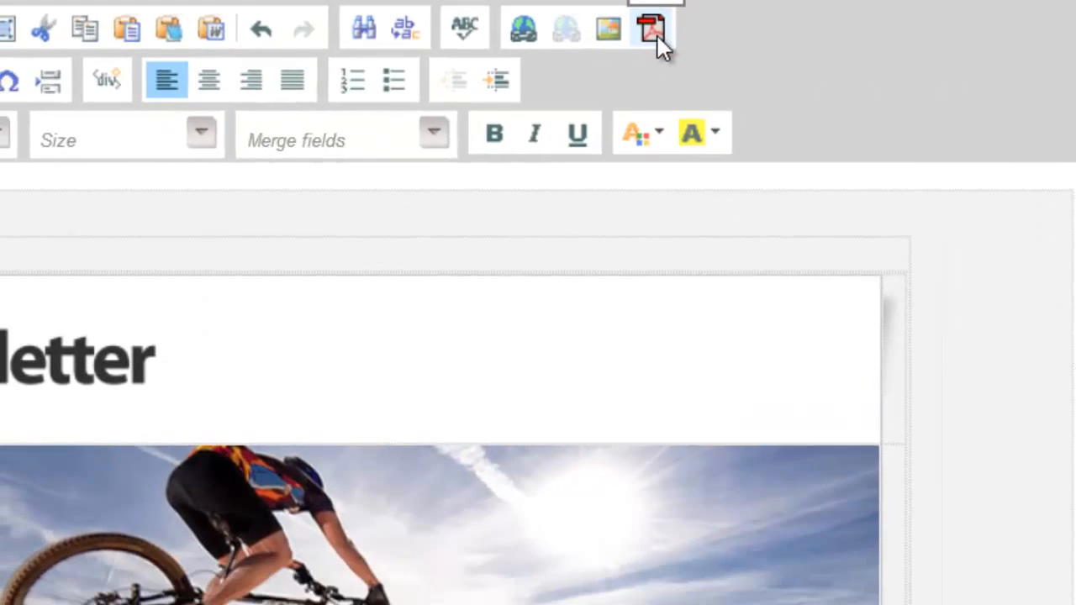
click(645, 73)
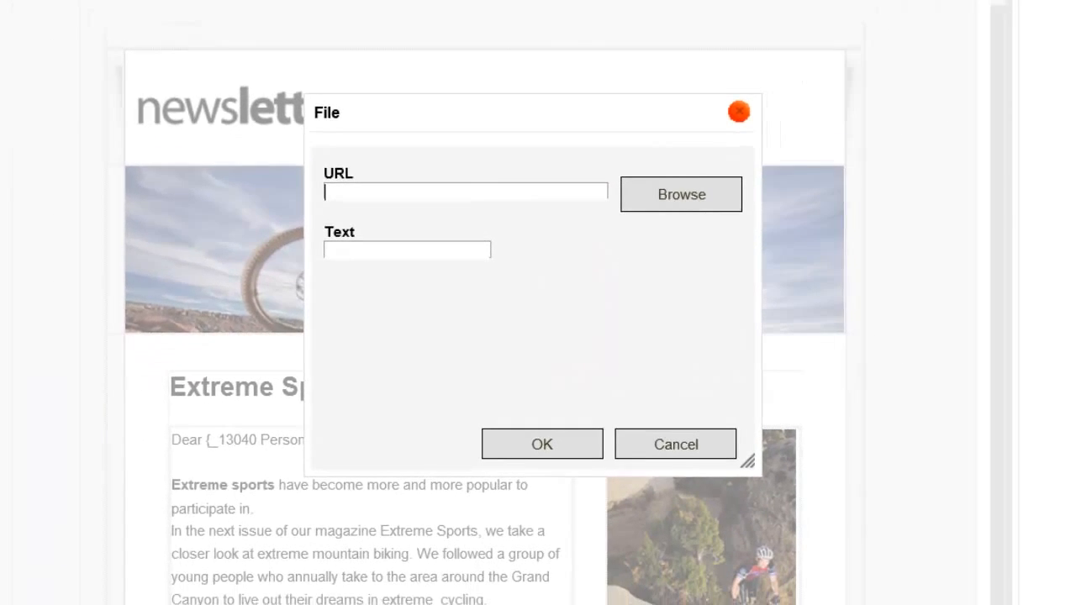
click(715, 160)
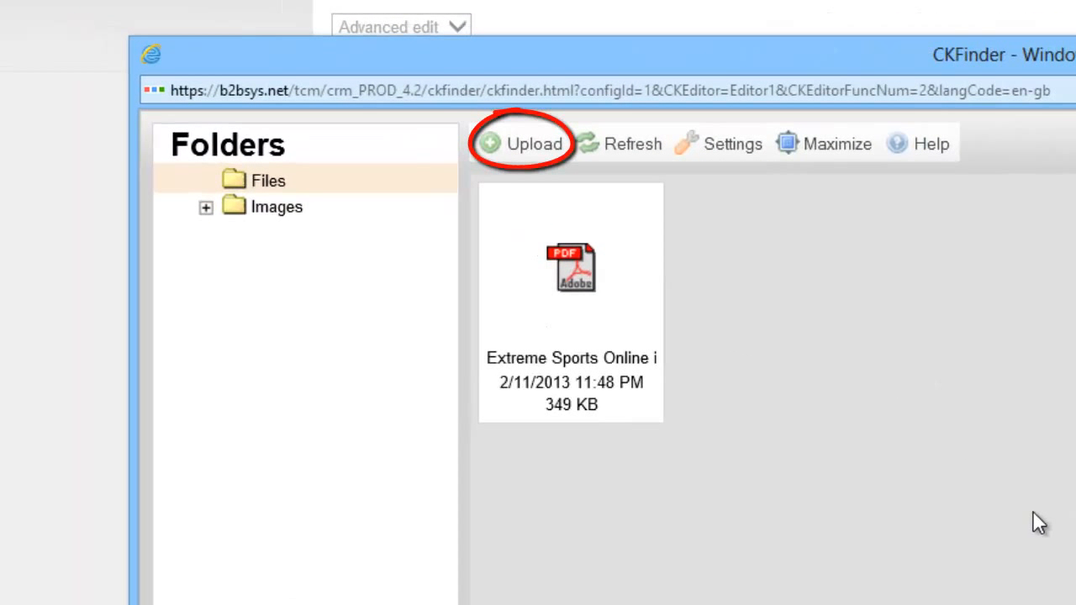
click(564, 308)
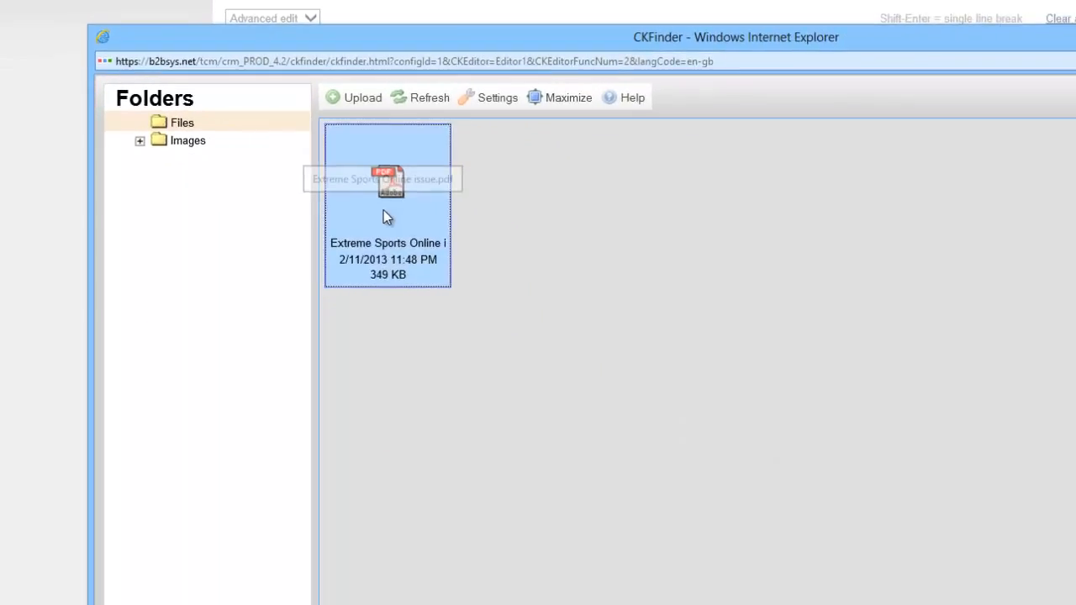
double_click(385, 215)
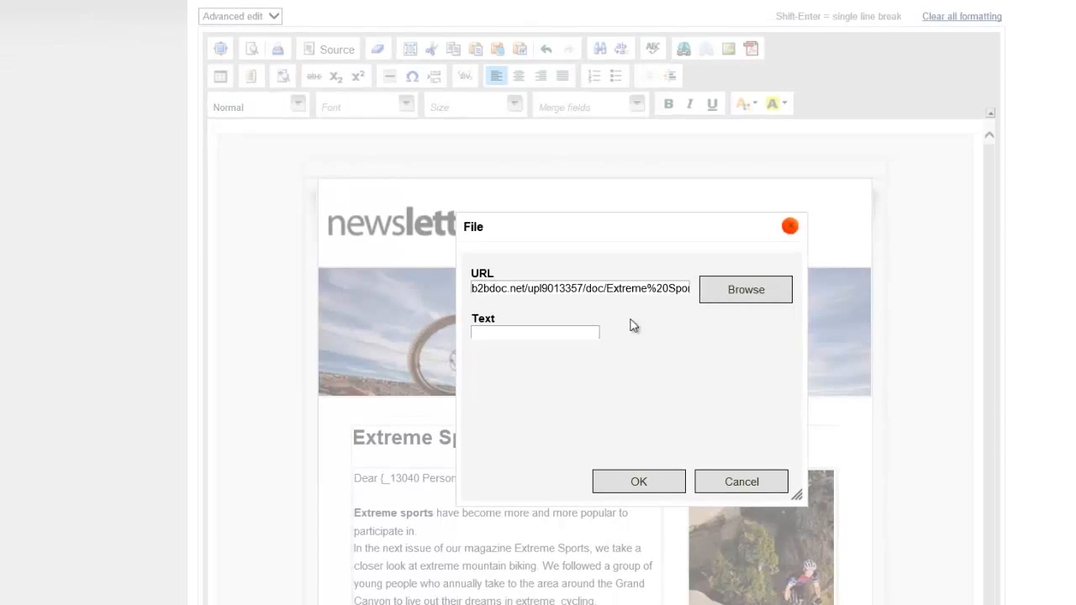
click(645, 483)
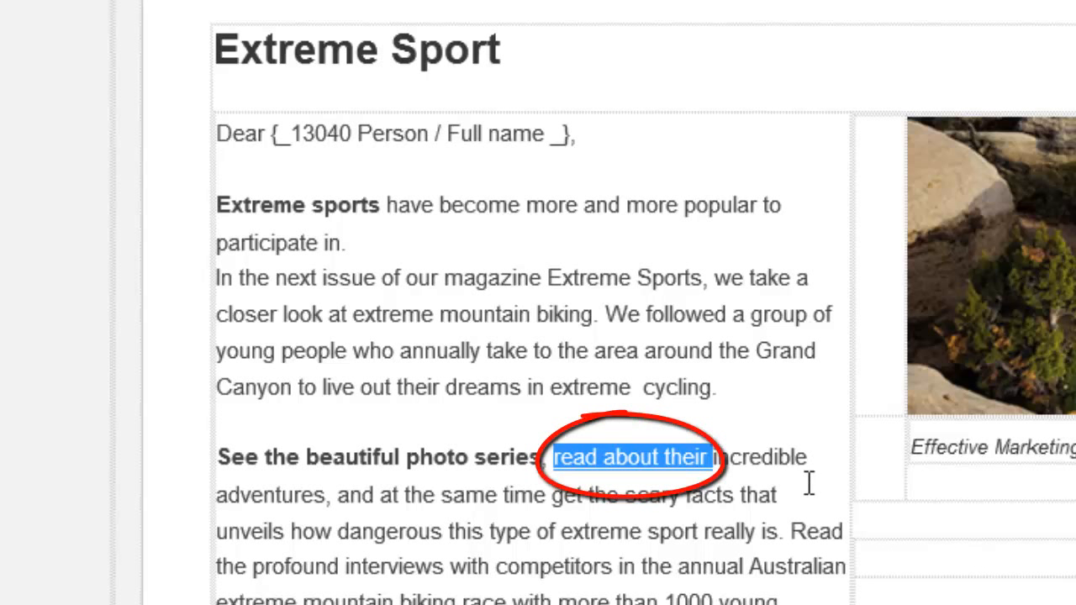
click(744, 540)
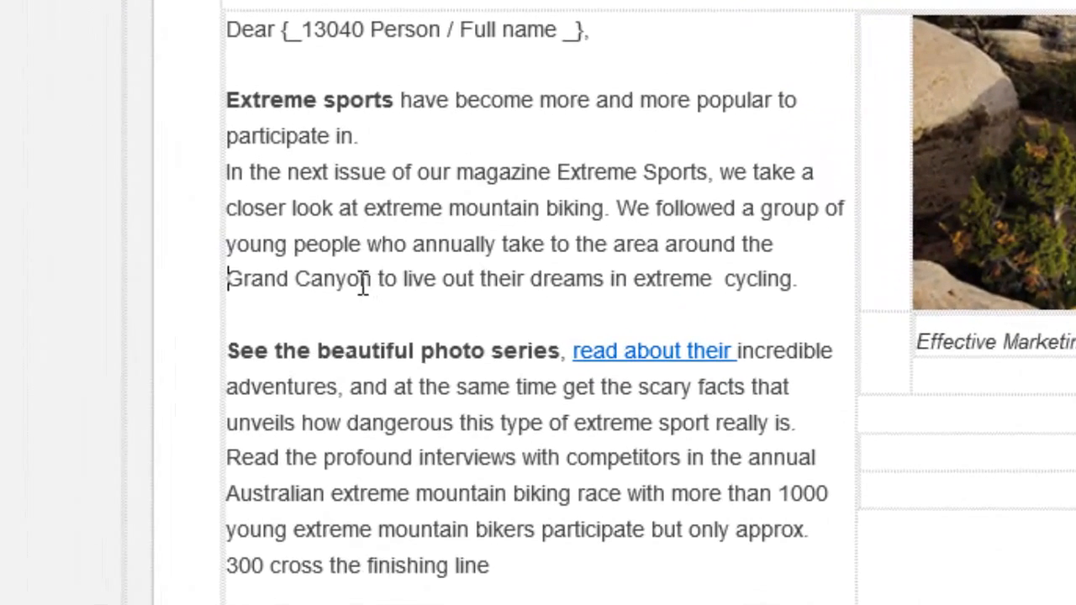
drag(363, 350, 281, 351)
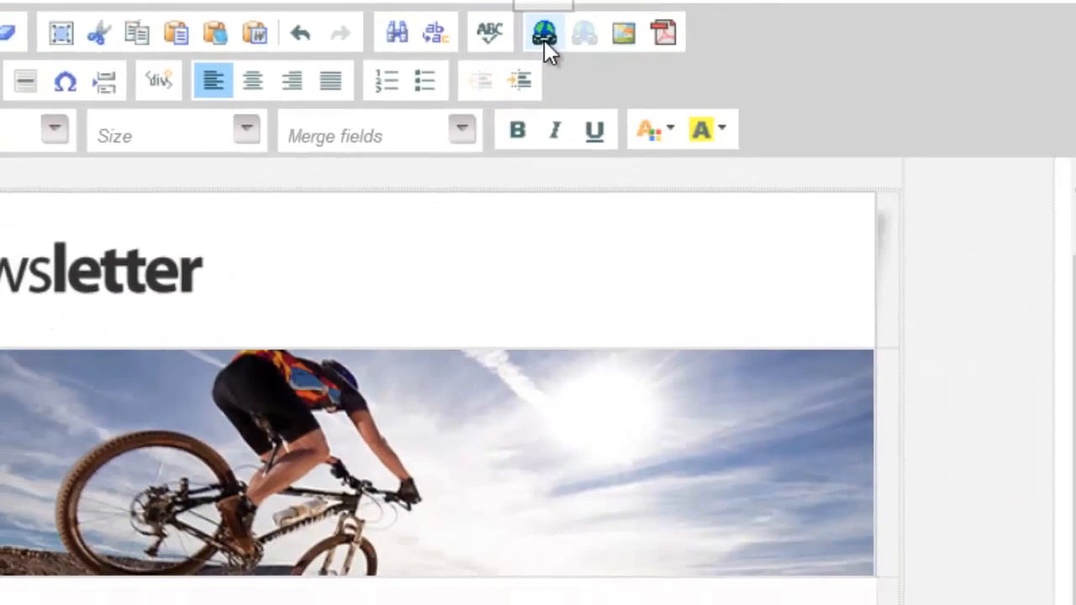
click(520, 148)
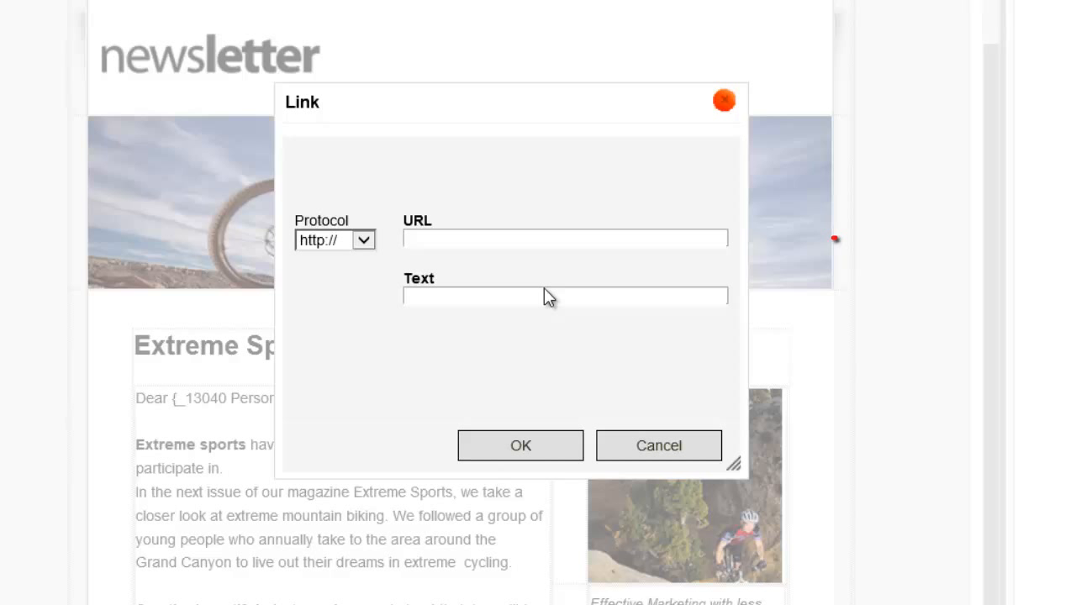
text(http://www.nps.gov/grca/index.htm)
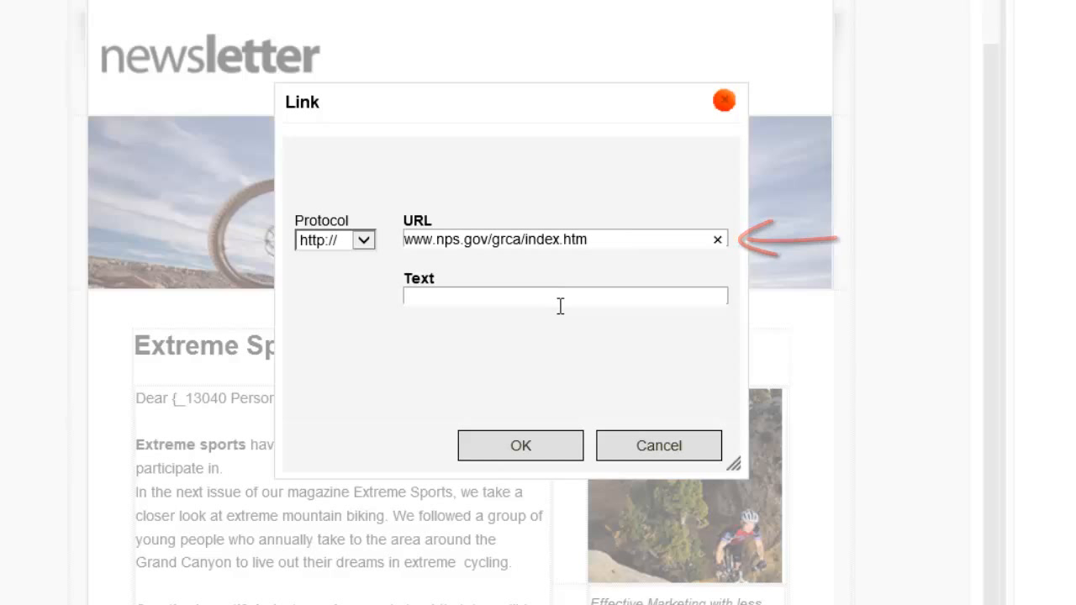
click(540, 435)
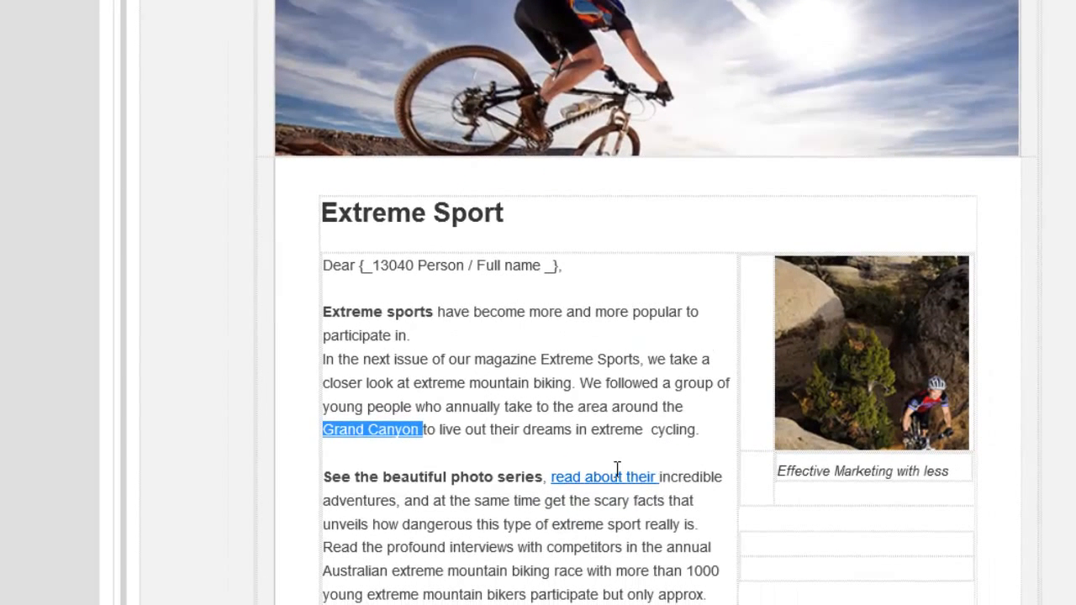
click(408, 453)
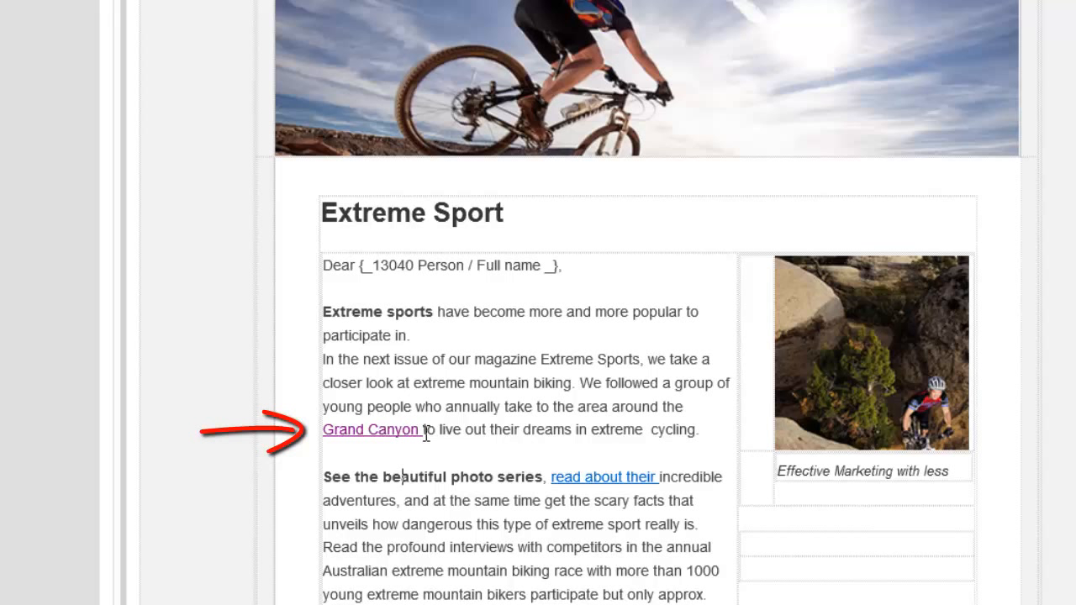
Reopen the "Grand Canyon" link's settings to review its URL and text.
drag(424, 433, 346, 437)
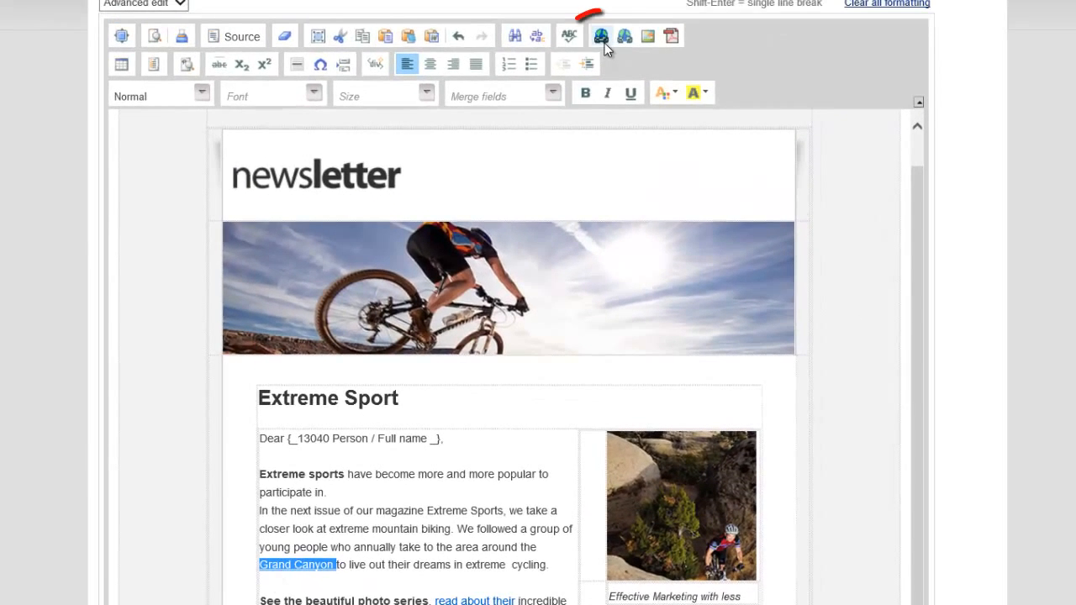
click(604, 42)
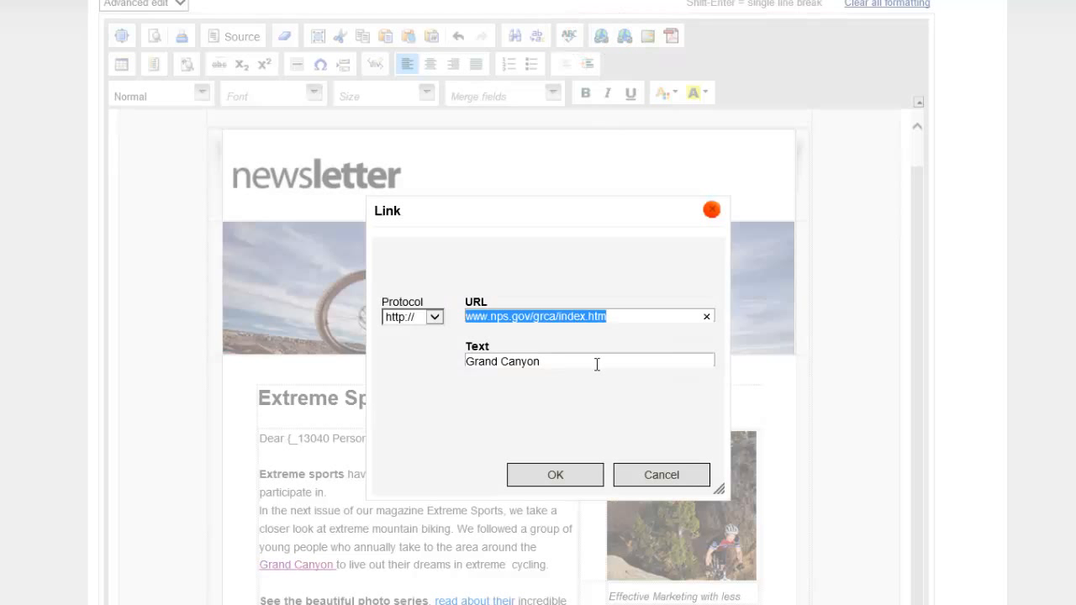
click(560, 468)
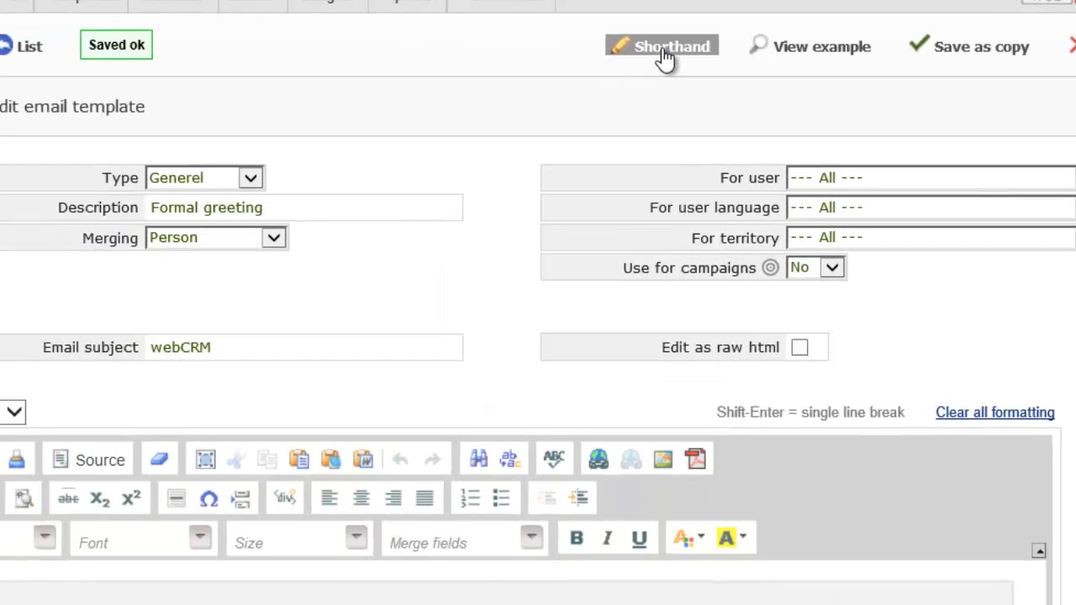
Open the Formal greeting template's shorthand texts and save the Terms and Opening hours entries.
click(664, 51)
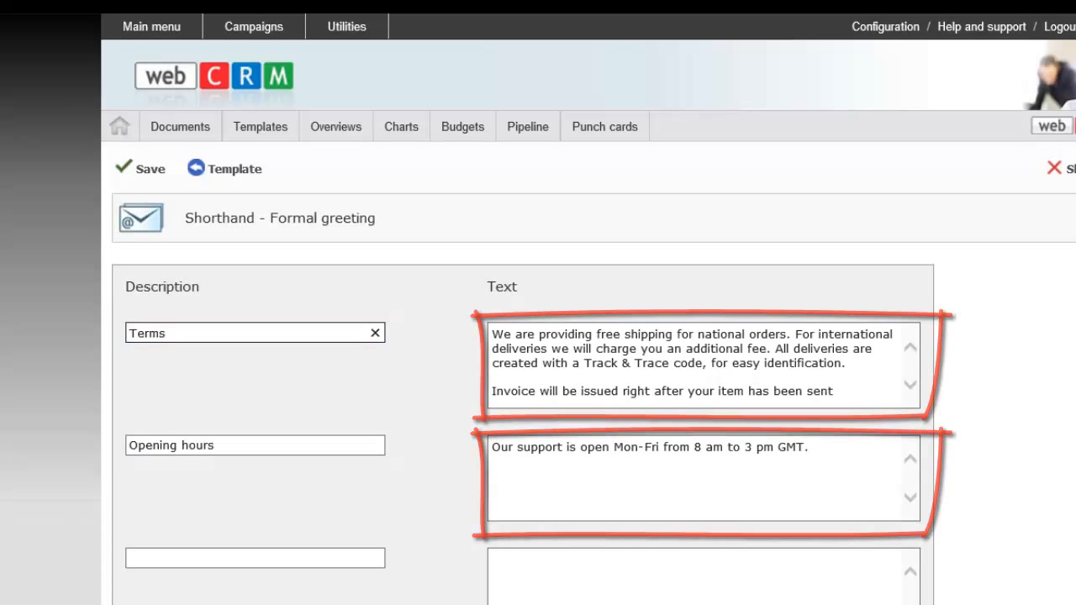
click(142, 167)
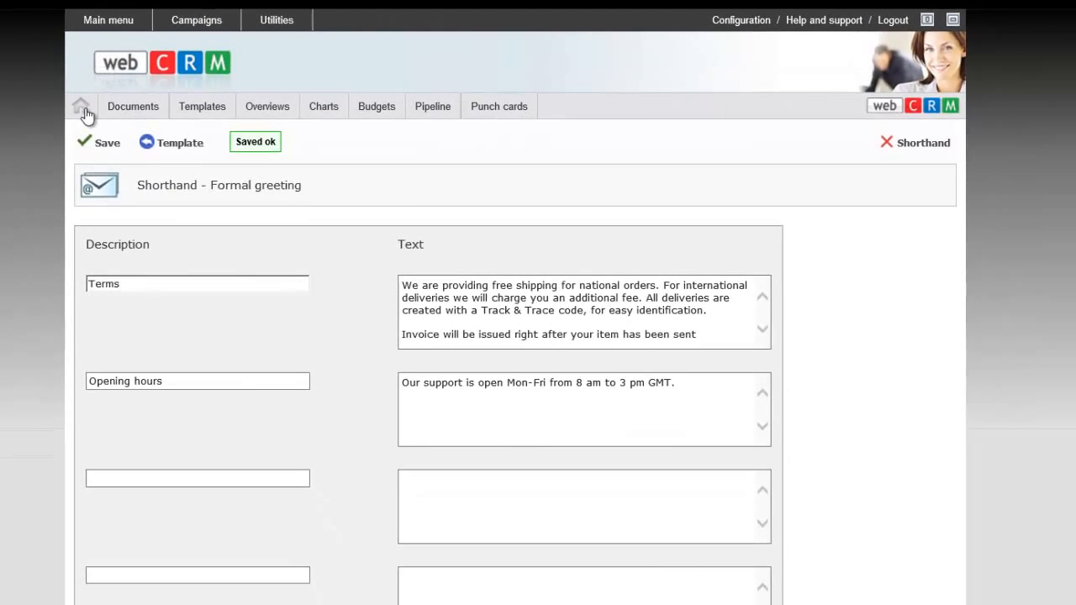
Start an email to the first contact person of Analytik Ltd using the Formal greeting template.
click(82, 108)
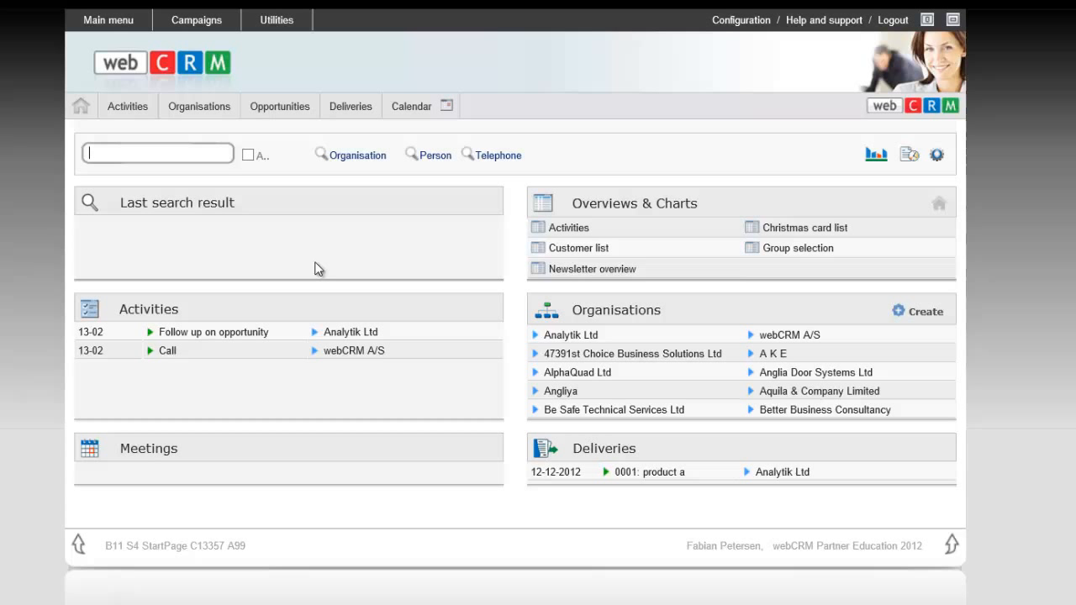
click(571, 335)
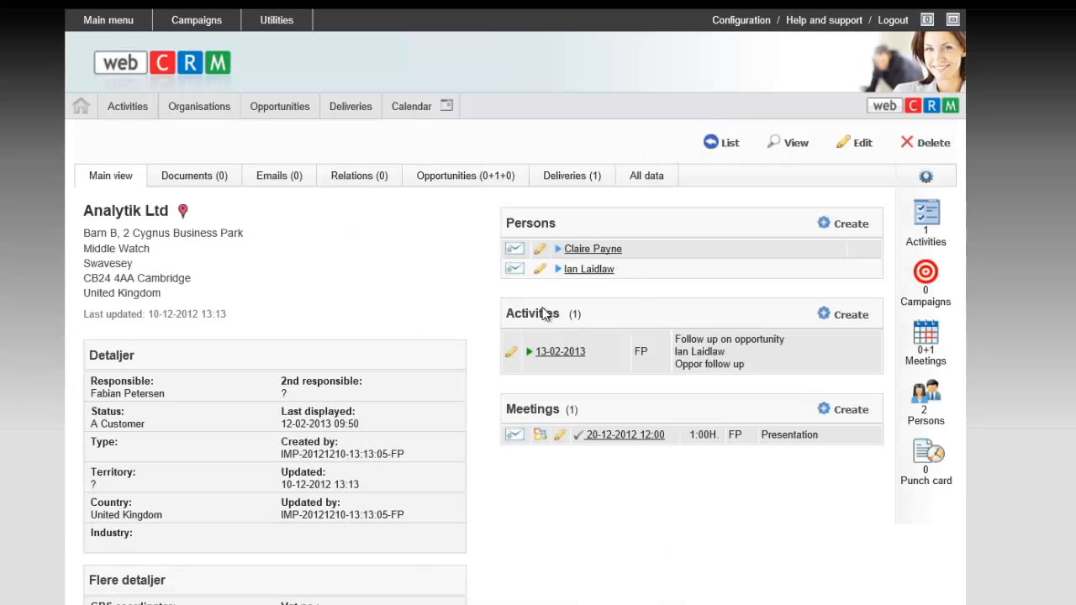
click(514, 251)
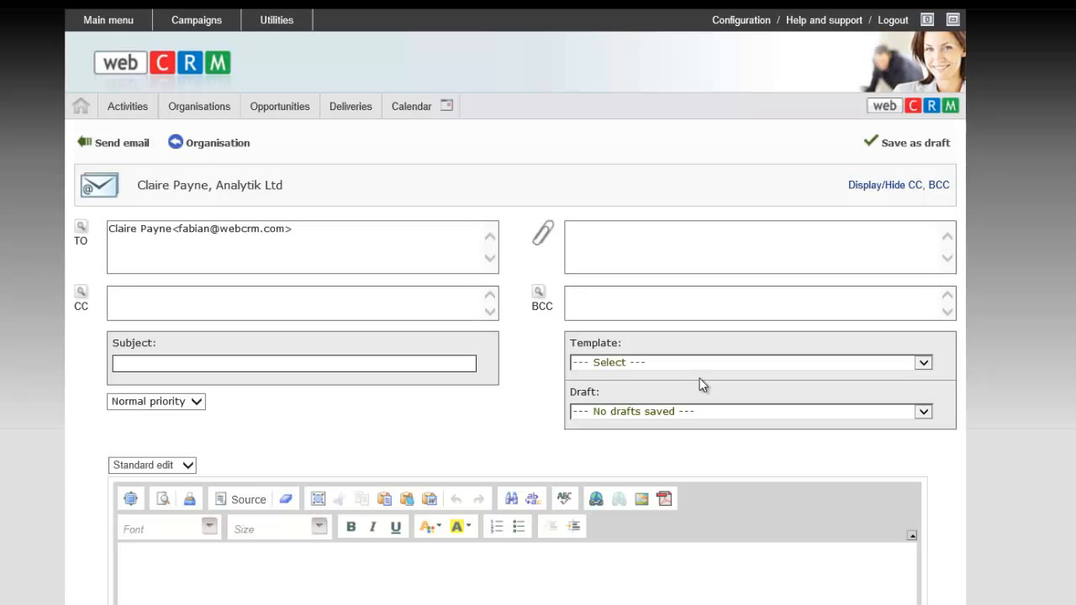
click(705, 363)
click(660, 379)
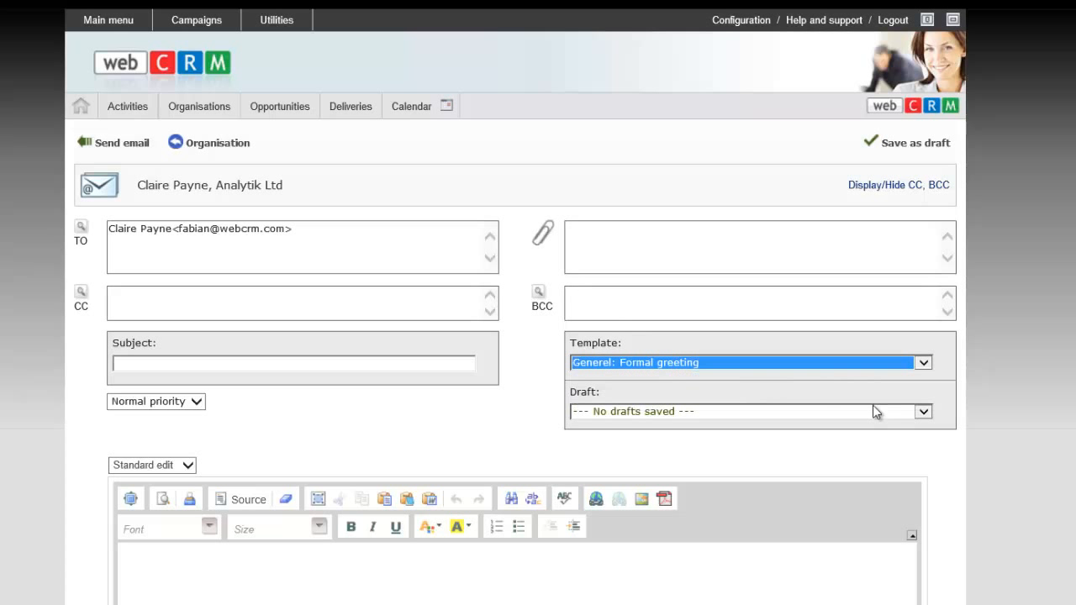
Insert the Terms shorthand text on the blank line below the thank-you sentence in the email body.
scroll(733, 495, down, 5)
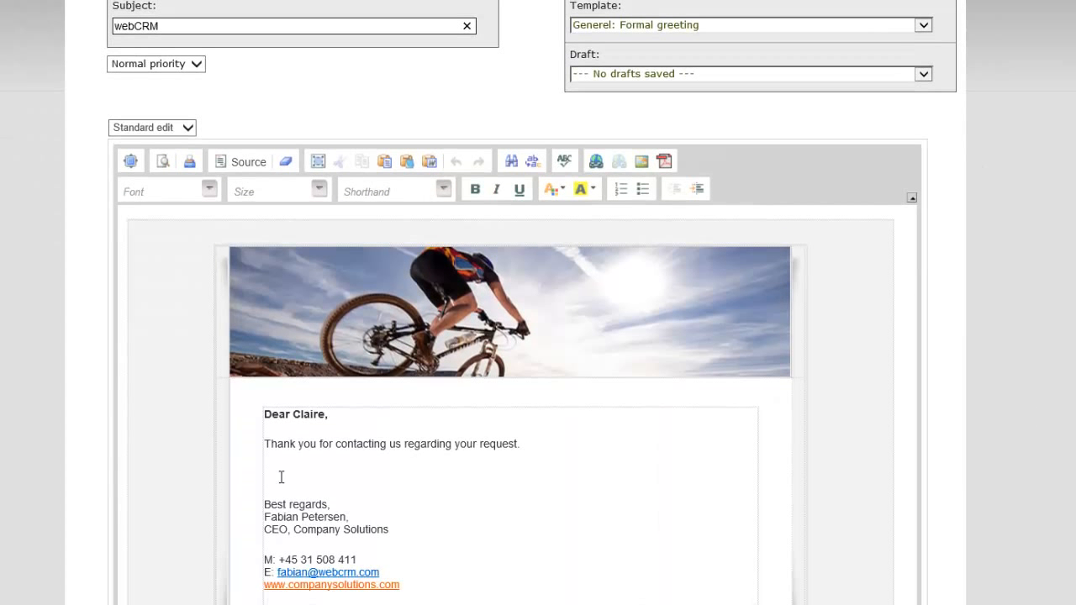
click(268, 468)
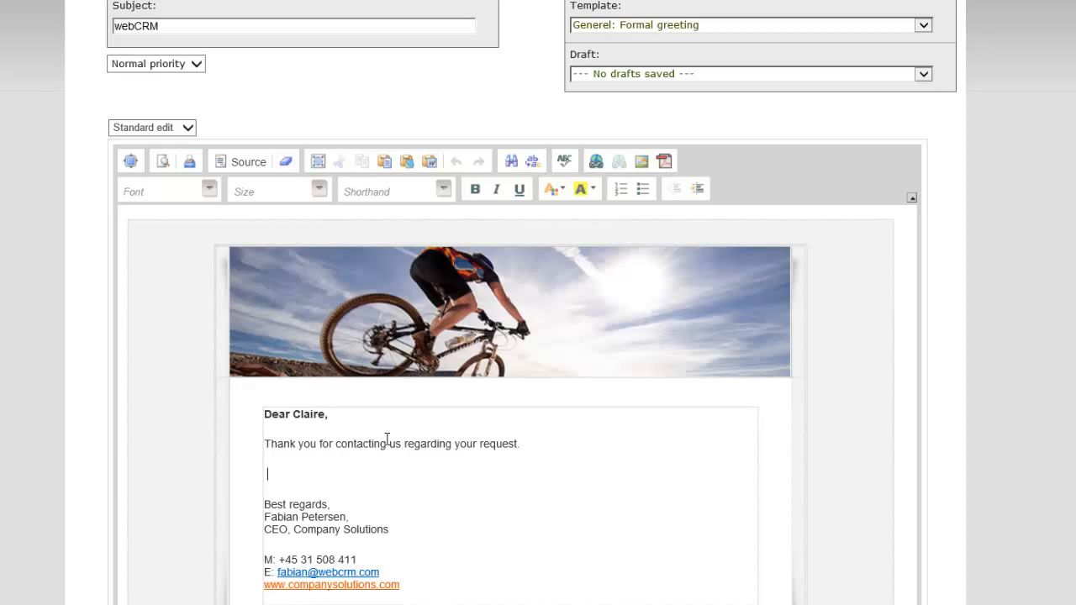
click(442, 193)
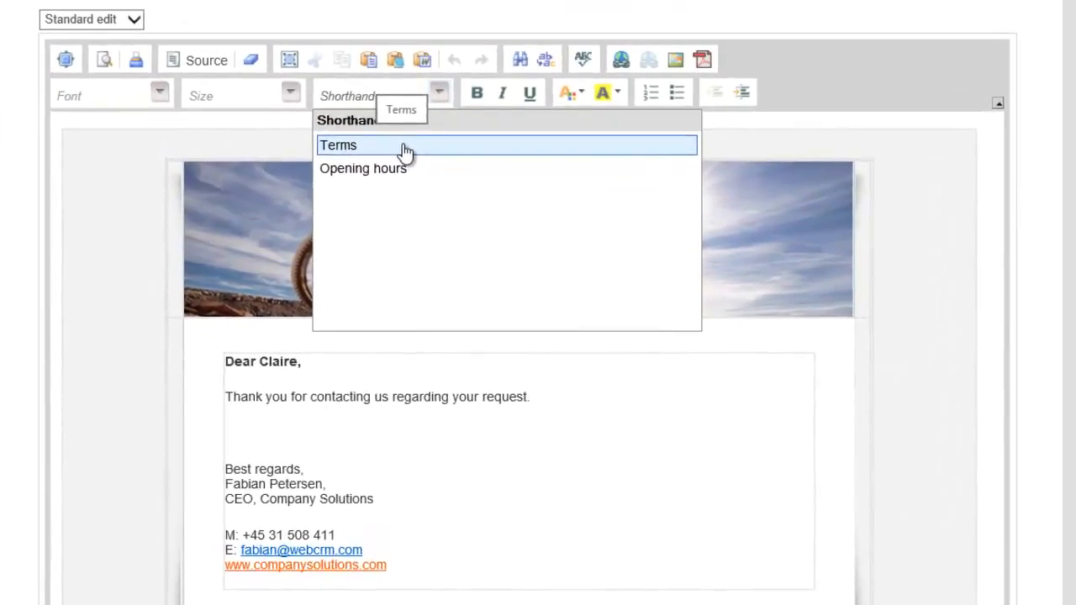
click(407, 178)
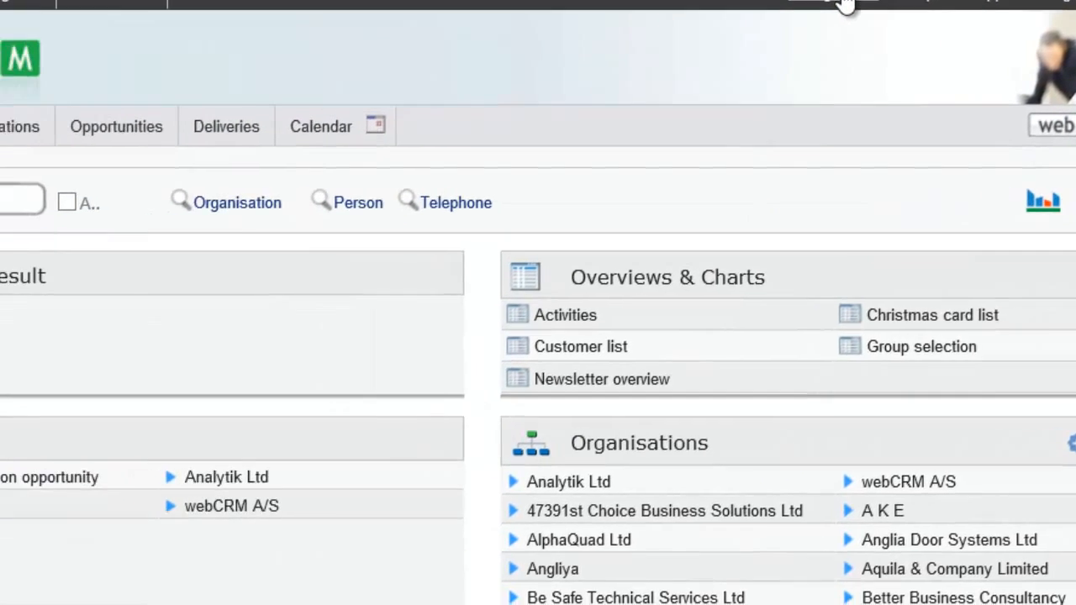
Create and save a landing page of type Newsletter sign on/off with the description Unsubscribe in the Integration configuration.
click(572, 22)
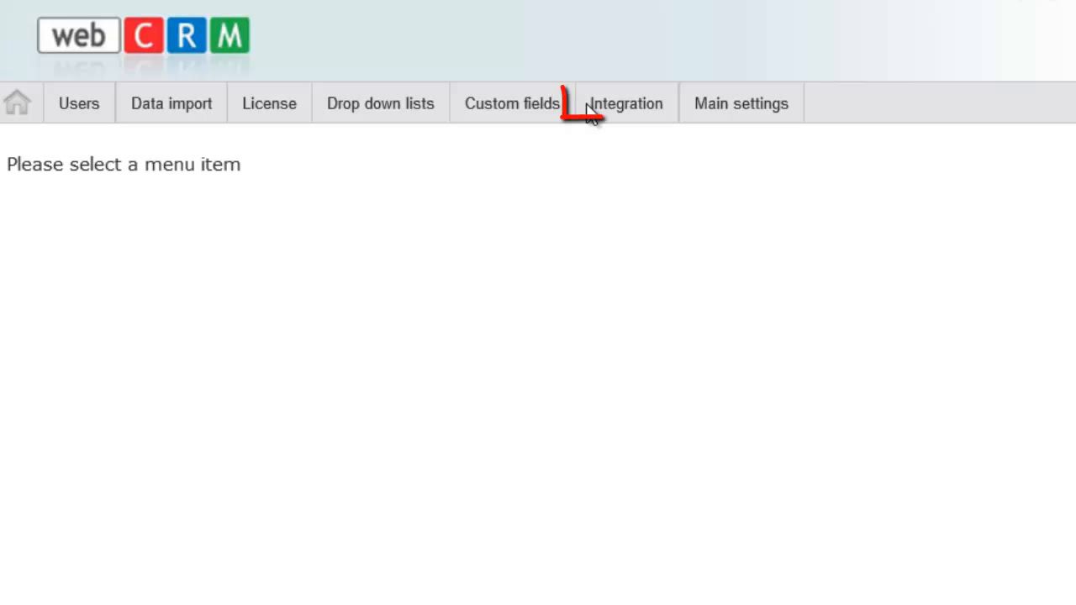
click(612, 117)
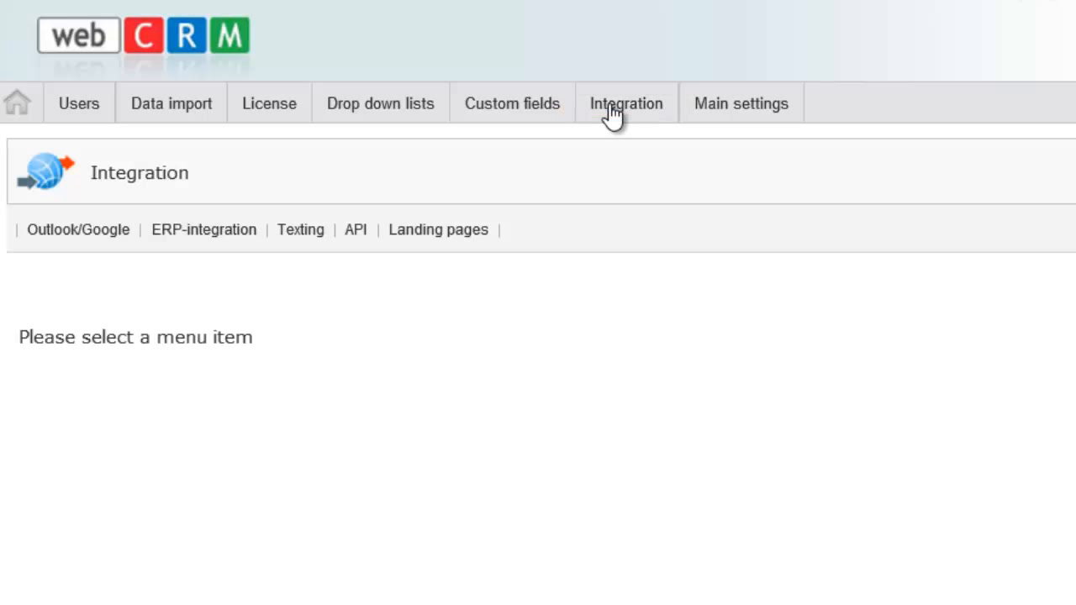
click(445, 232)
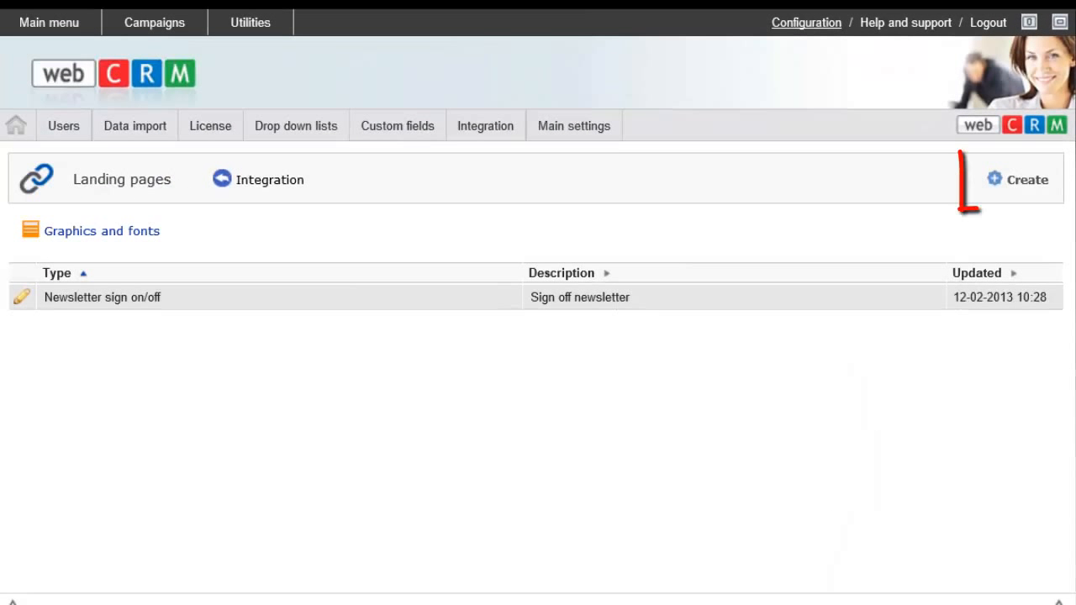
click(1015, 182)
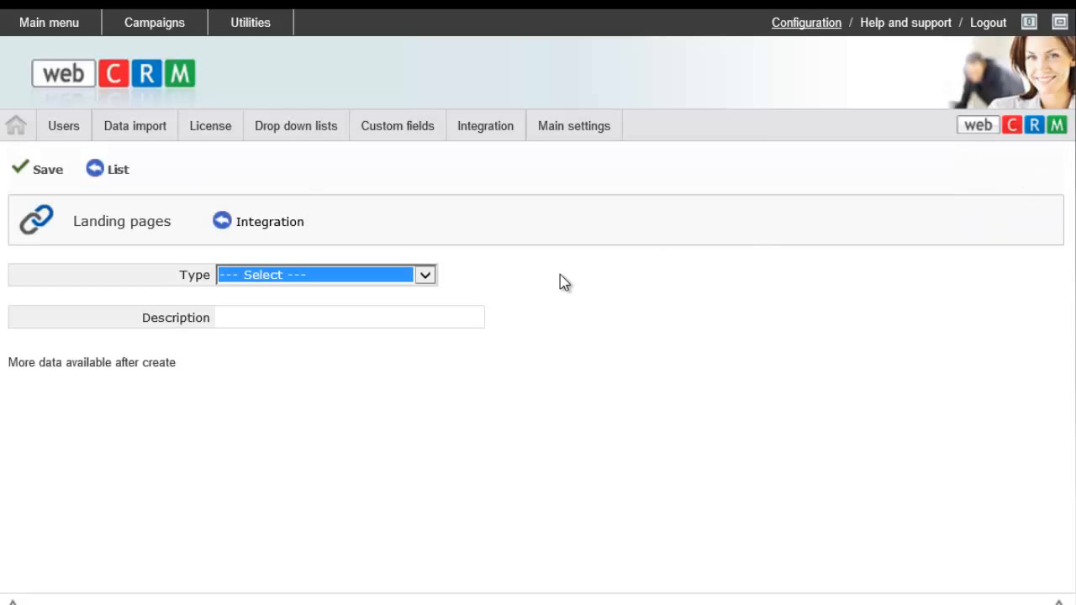
click(429, 277)
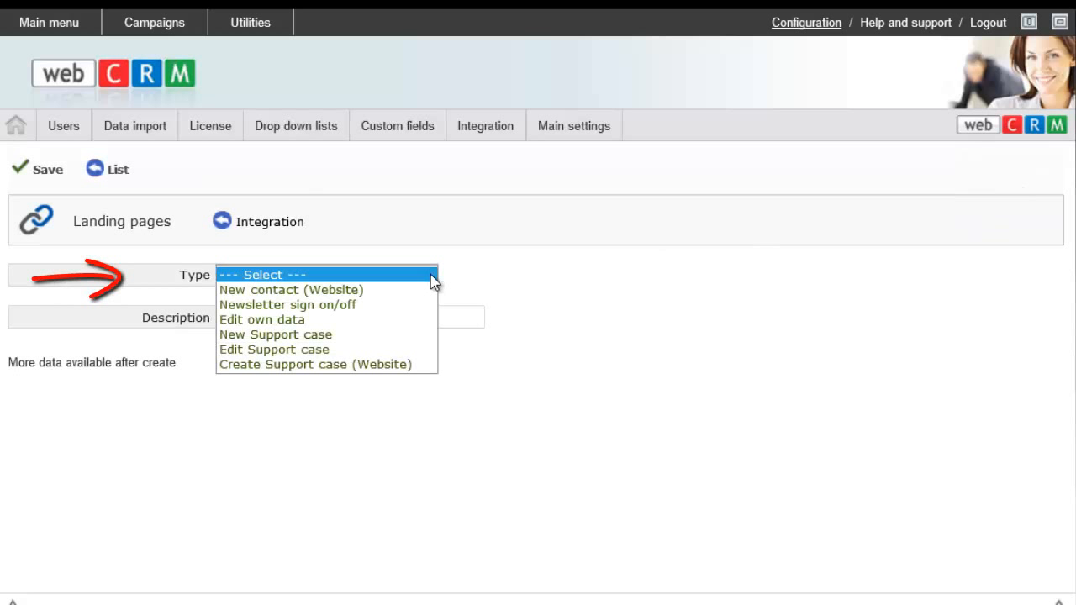
click(377, 307)
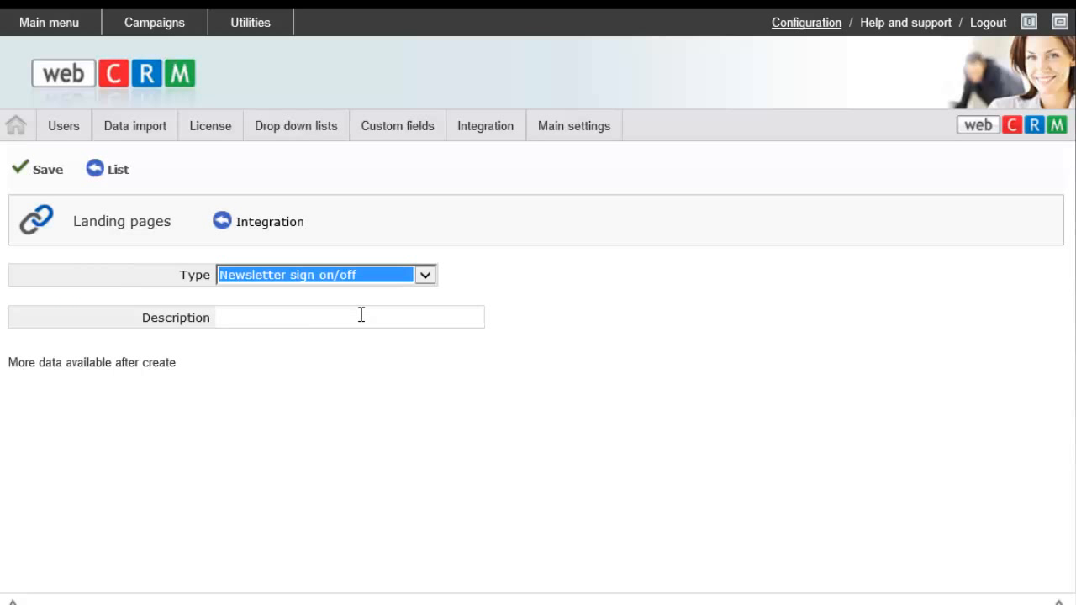
click(361, 314)
text(Unsubscribe)
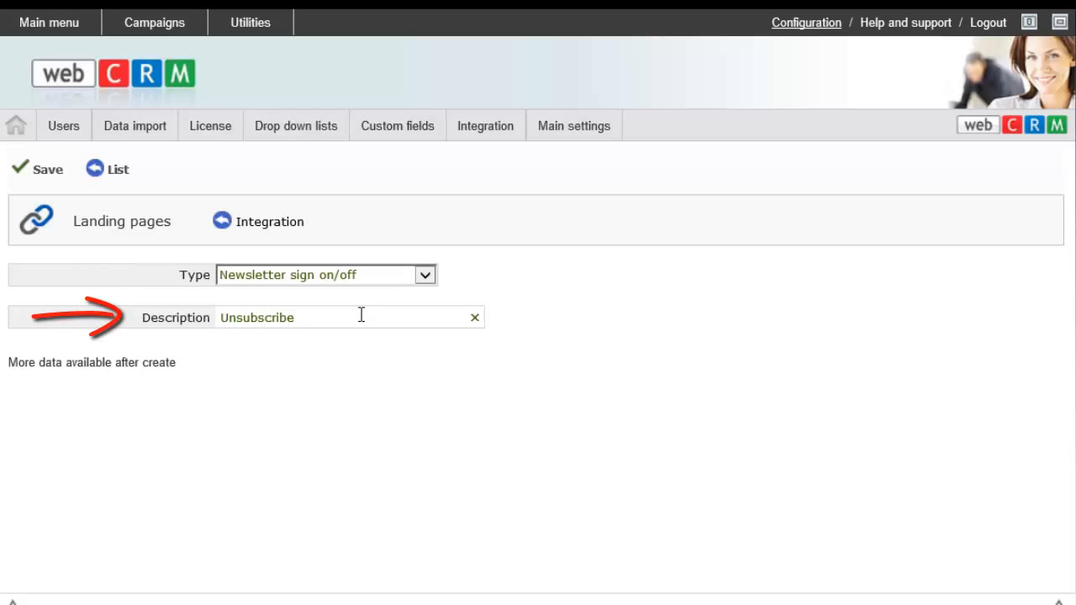
click(49, 169)
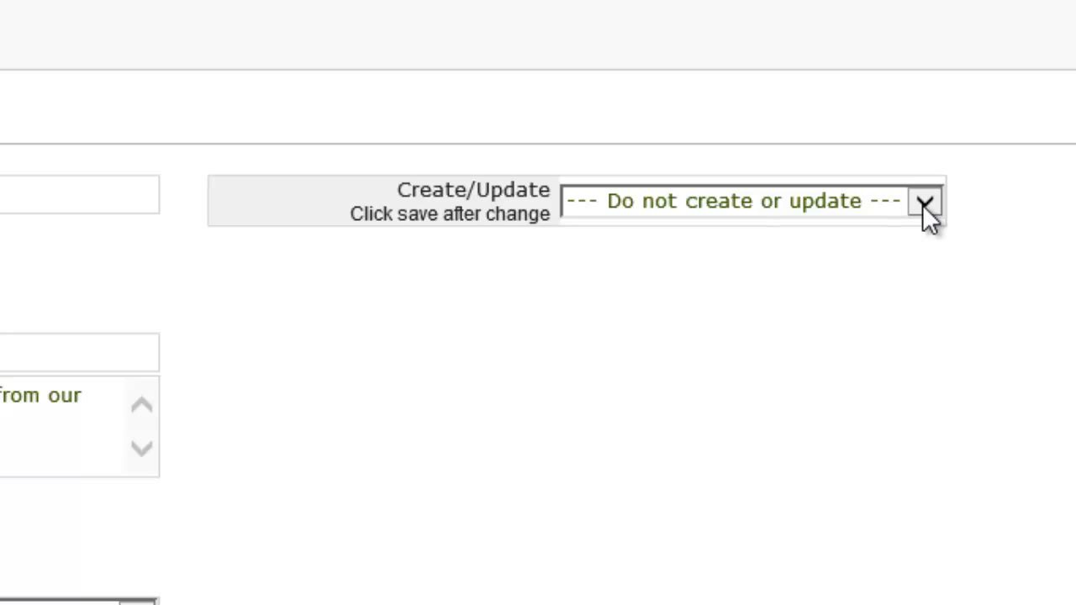
Set the Sign off newsletter landing page to Always create new under Create/Update and save it.
click(921, 204)
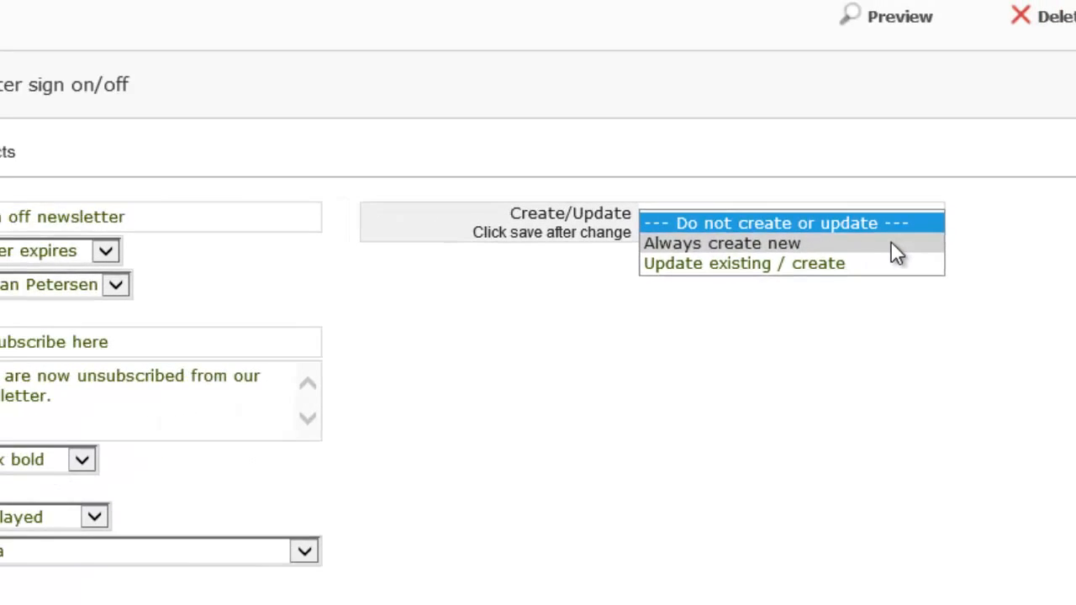
click(891, 243)
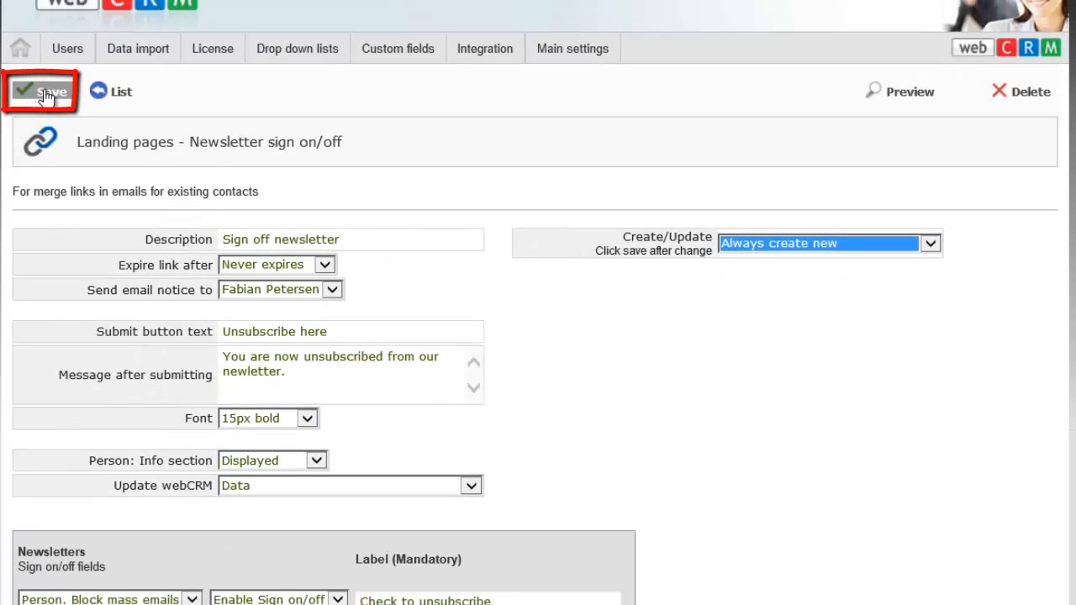
click(46, 94)
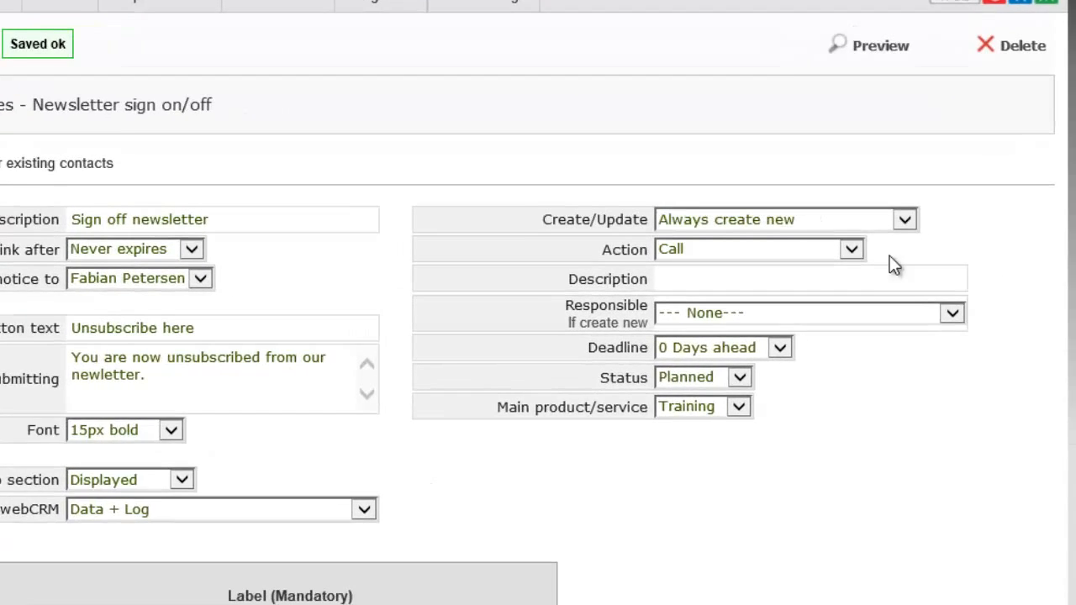
Set the landing page's activity to Follow up, described "Unsubscribed newsletter", with Organisation Responsible and deadline 0 Days ahead, and save.
click(878, 266)
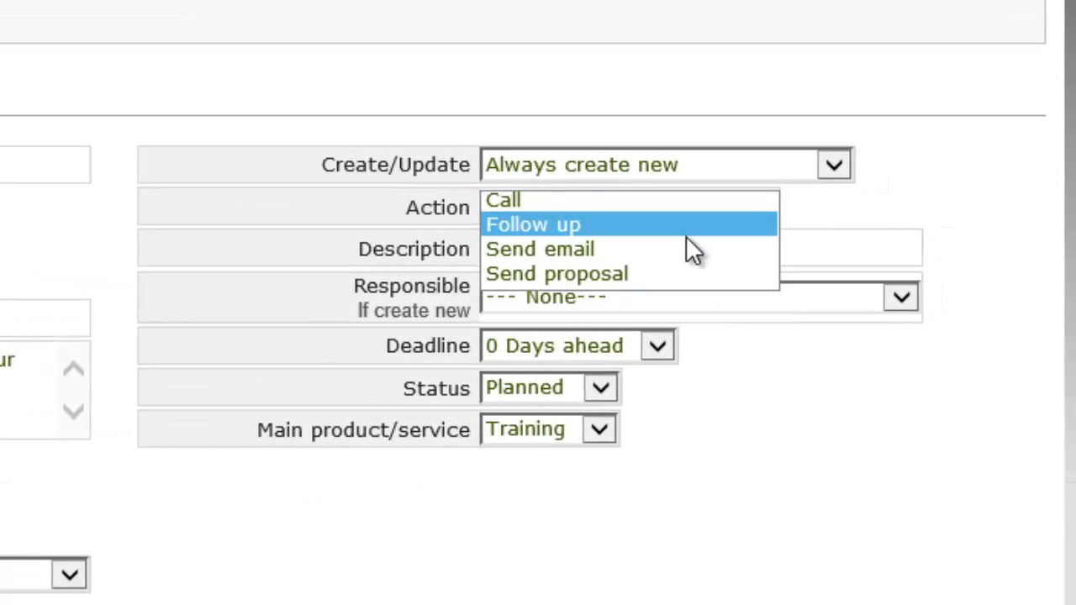
click(686, 227)
click(689, 246)
text(Unsubscribed newsletter)
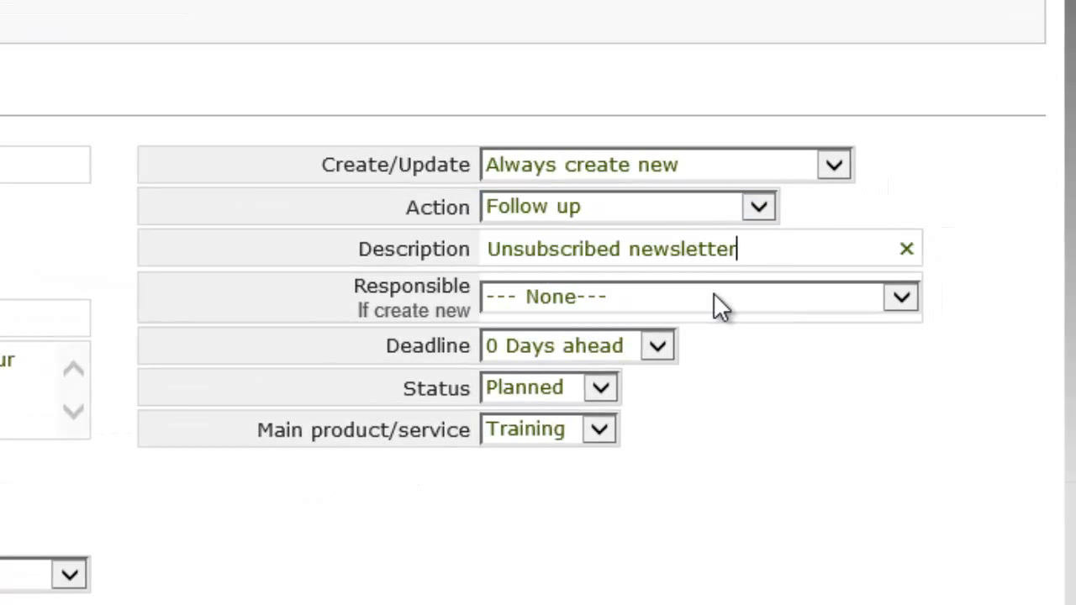
click(714, 296)
click(689, 320)
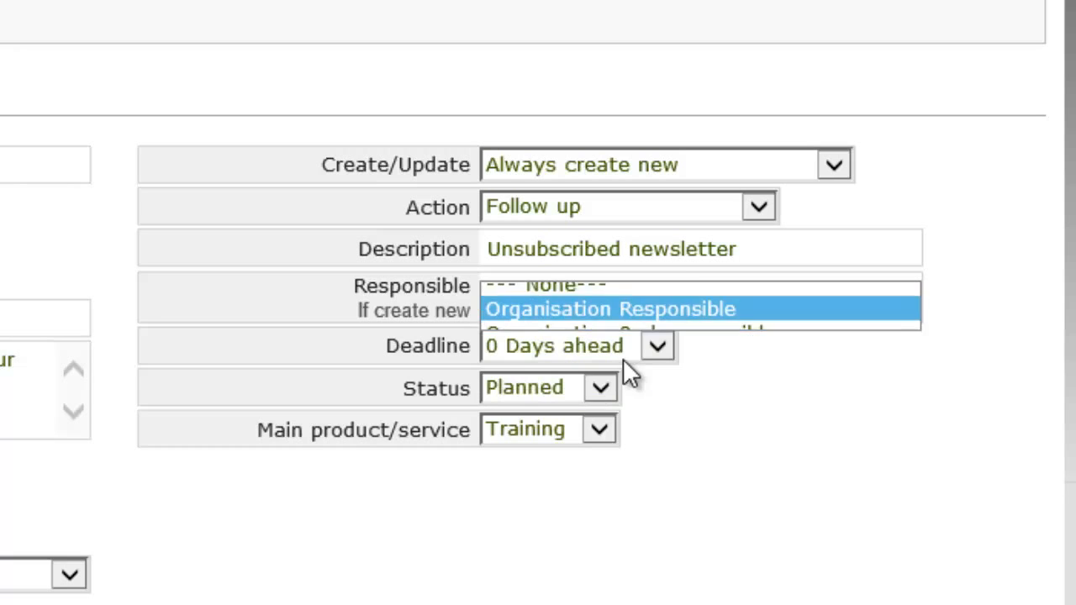
click(576, 346)
click(580, 360)
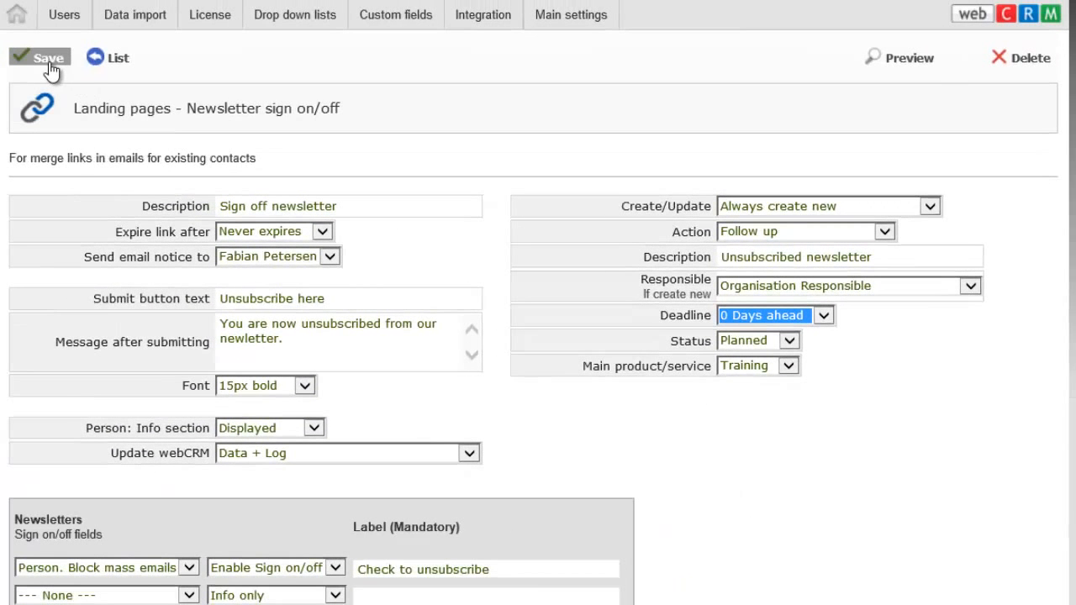
click(49, 63)
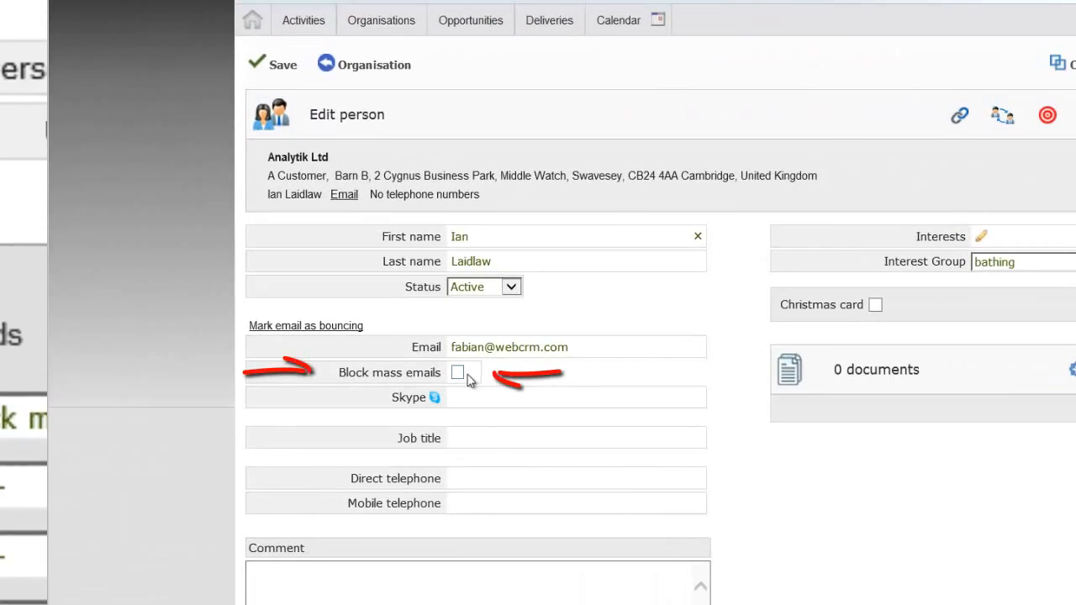
Toggle Block mass emails for the Analytik Ltd contact person and preview the Sign off newsletter landing page.
click(458, 375)
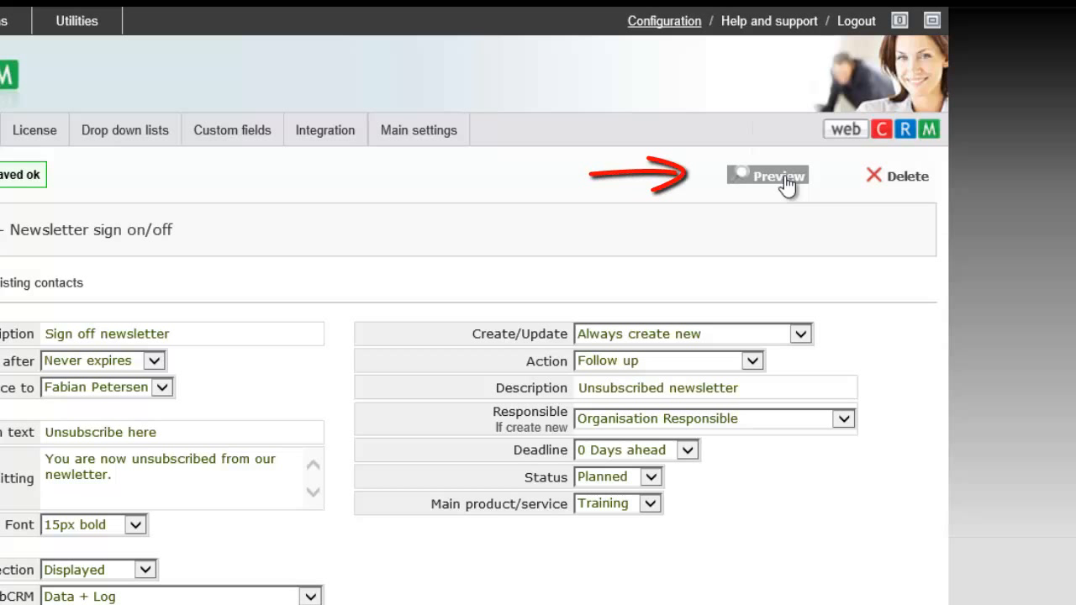
click(784, 178)
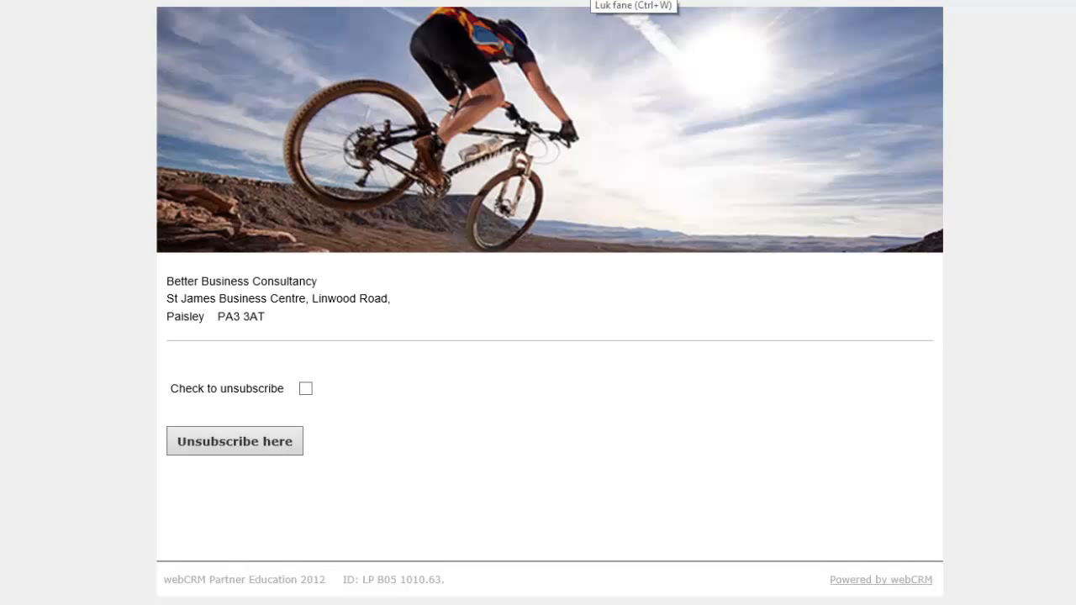
click(591, 0)
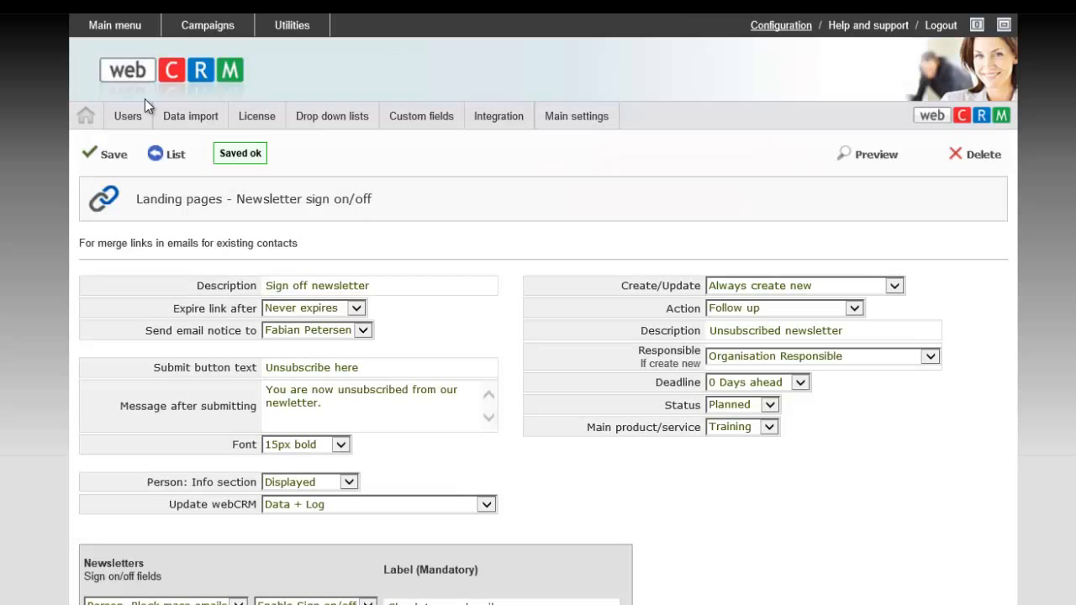
Open the email template Newsletter no. 1 for editing from the utilities' email templates.
click(85, 119)
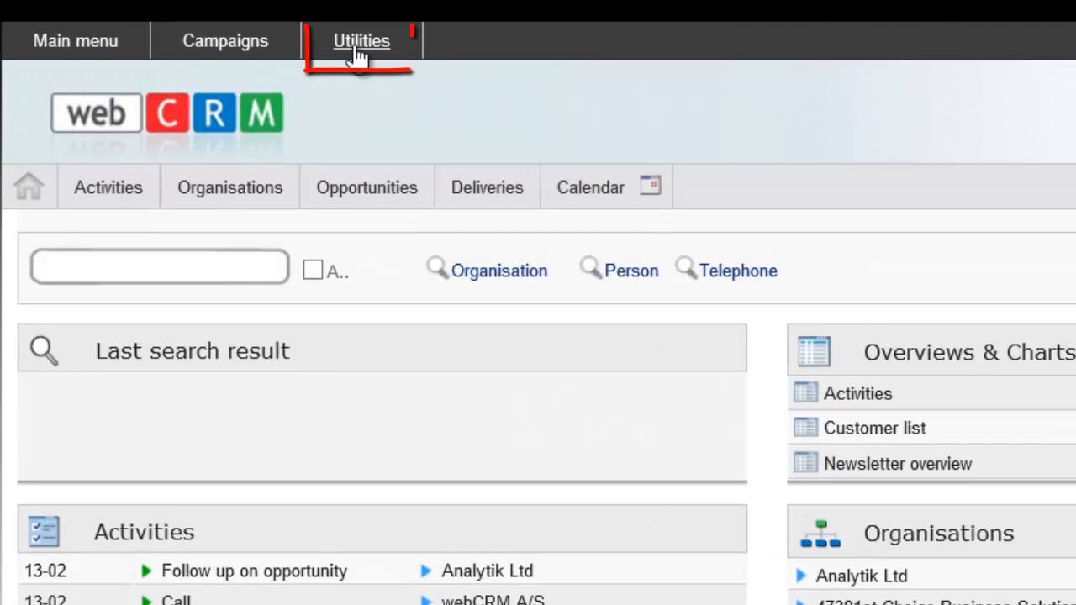
click(355, 50)
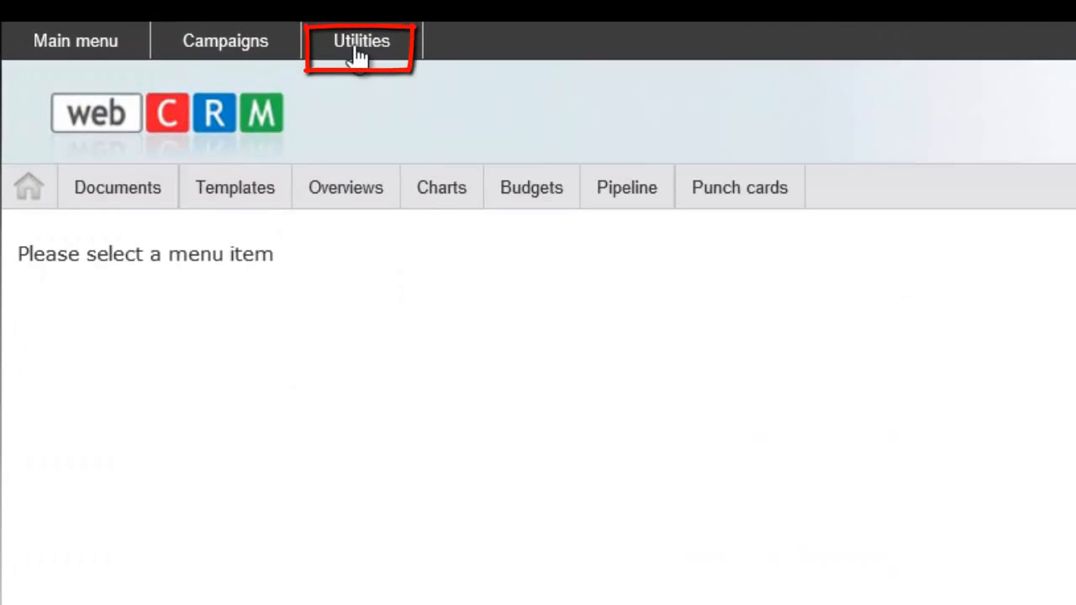
click(244, 195)
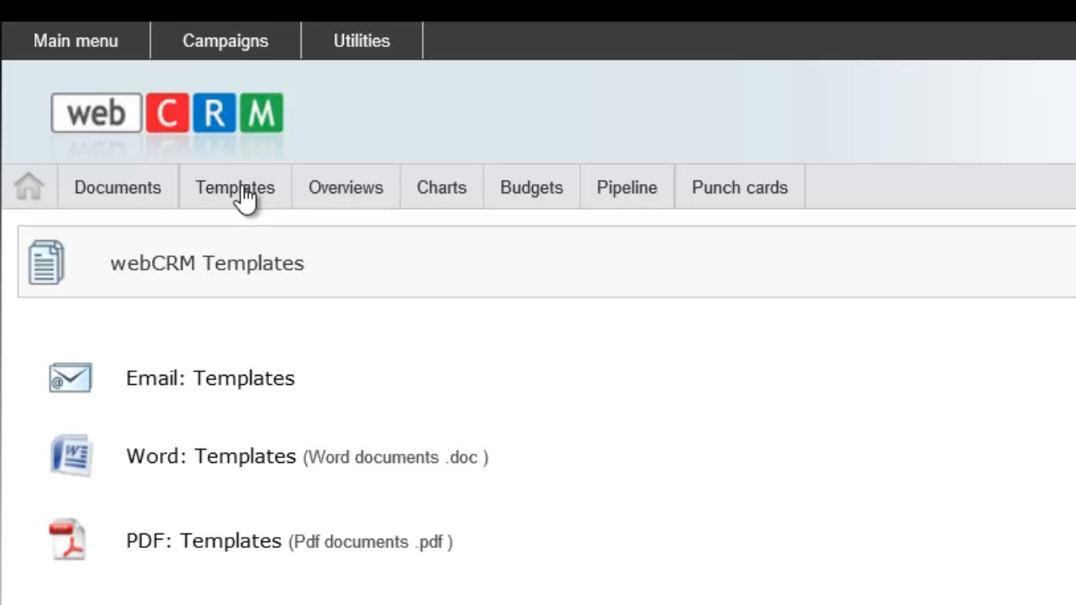
click(255, 379)
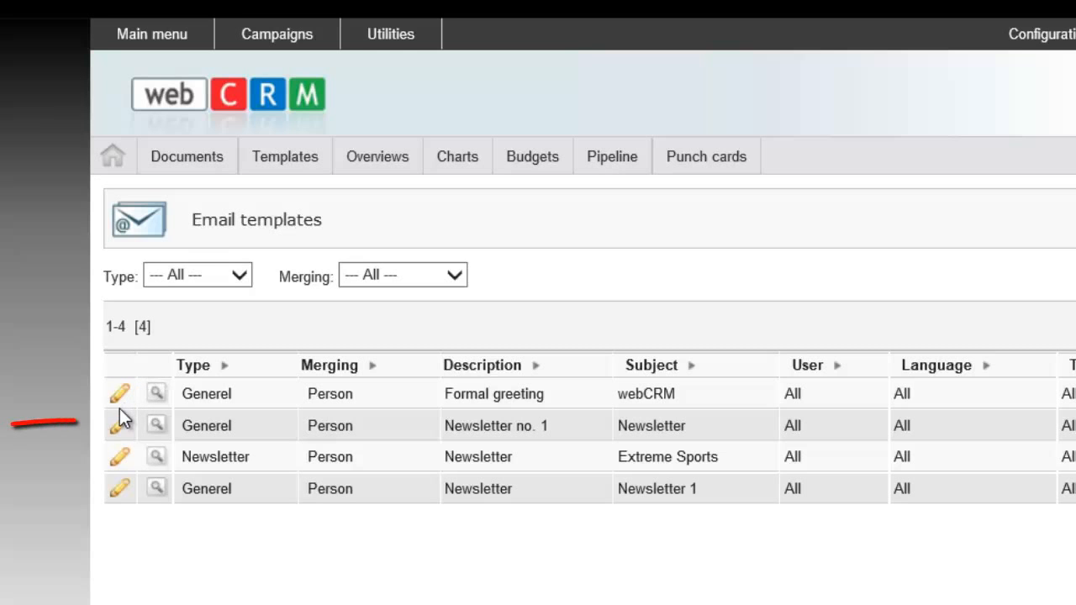
click(120, 427)
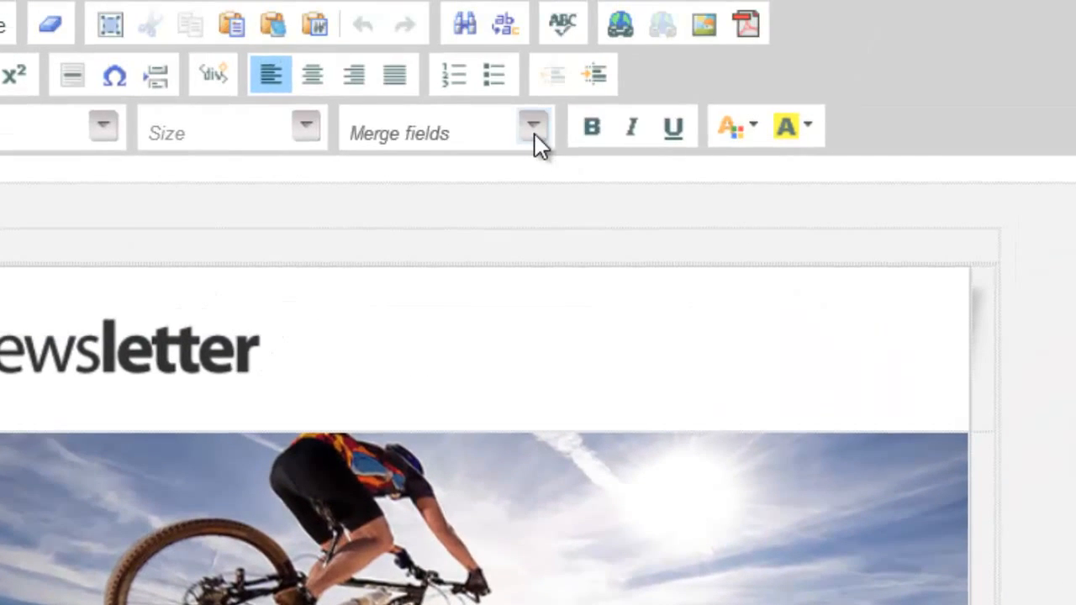
Insert the merge field "+ Sign off newsletter * Never expires" below the popular links in the newsletter template.
click(534, 128)
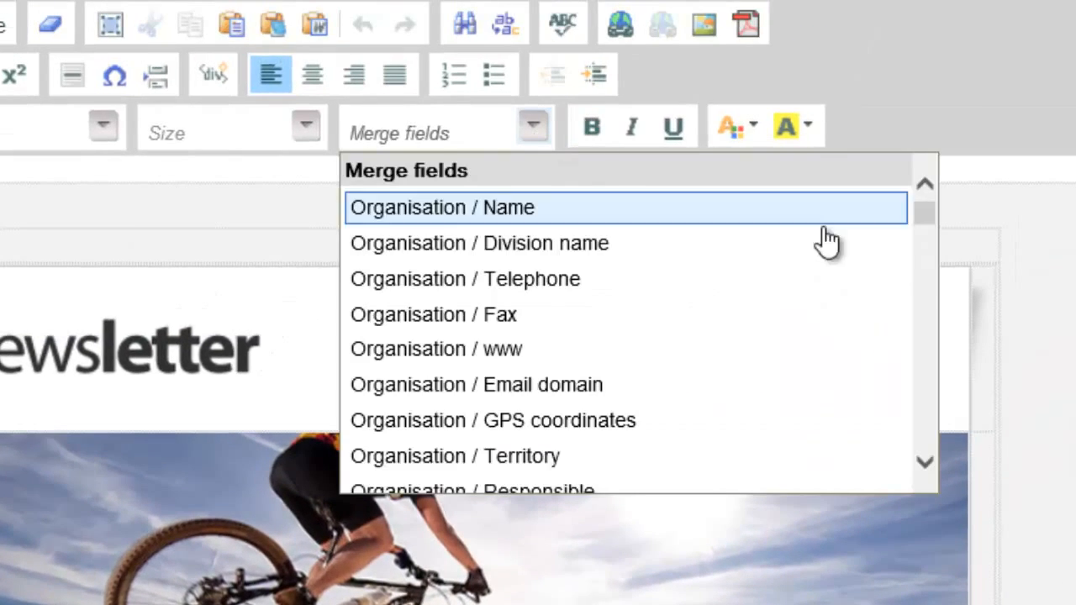
drag(926, 212, 930, 483)
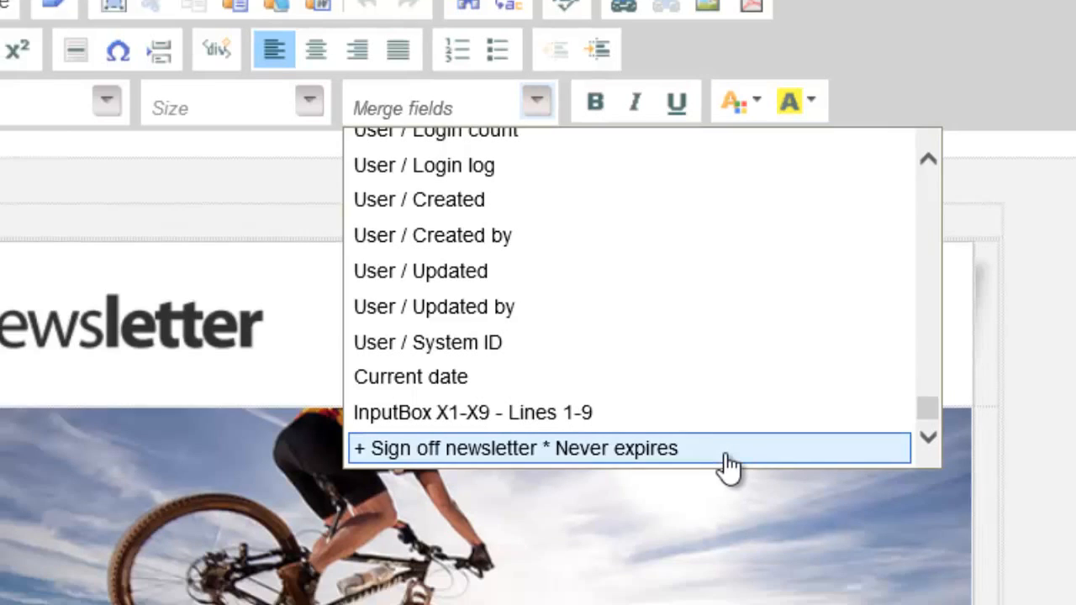
click(725, 454)
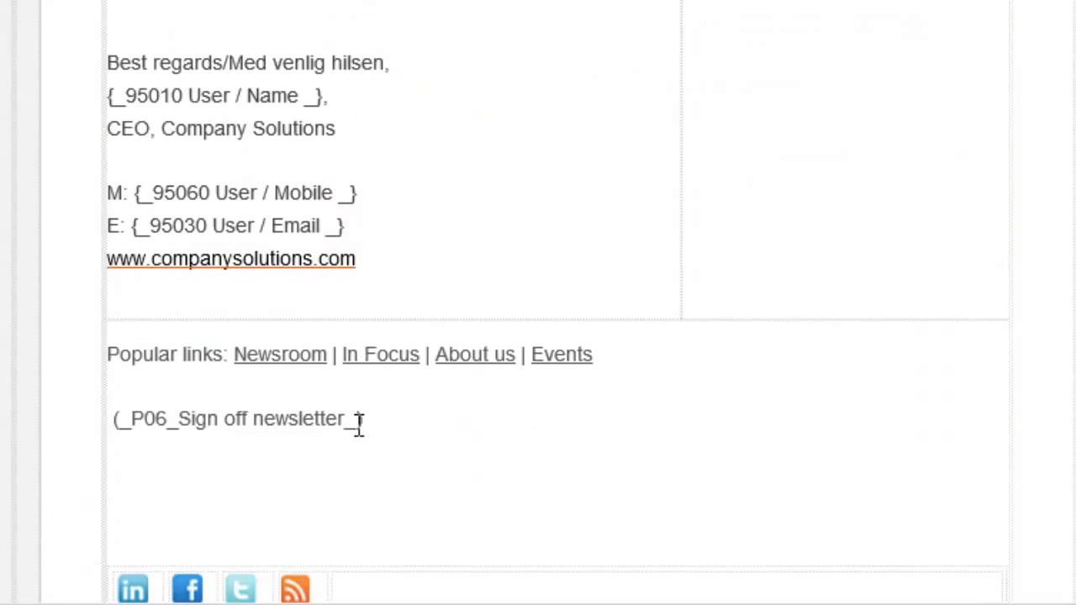
Replace the text "Sign off newsletter" inside the inserted P06 merge field with "Unsubscribe".
drag(338, 417, 216, 430)
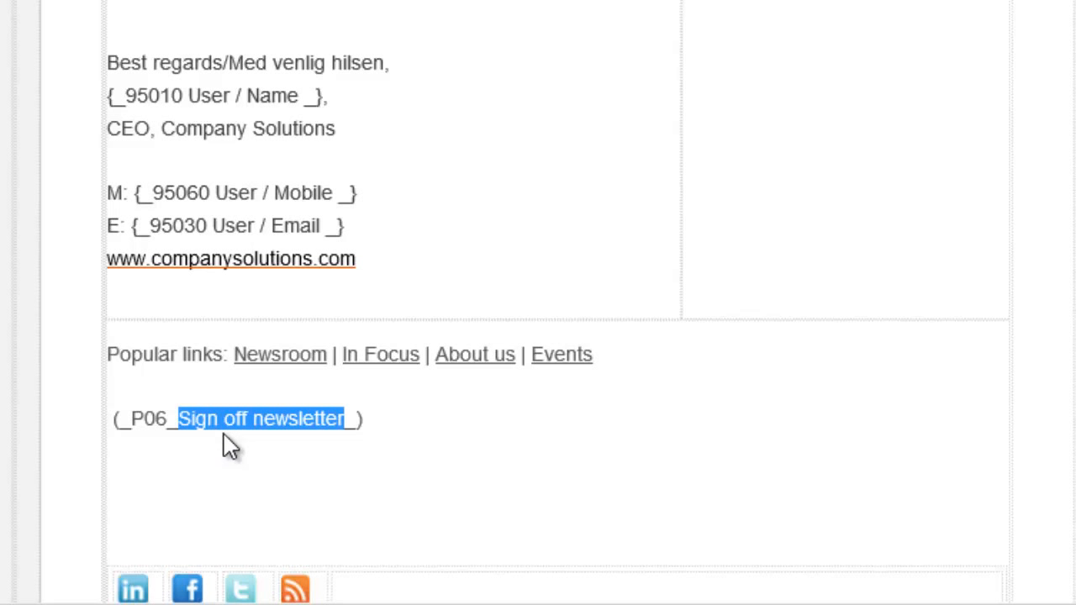
text(Unsubsc)
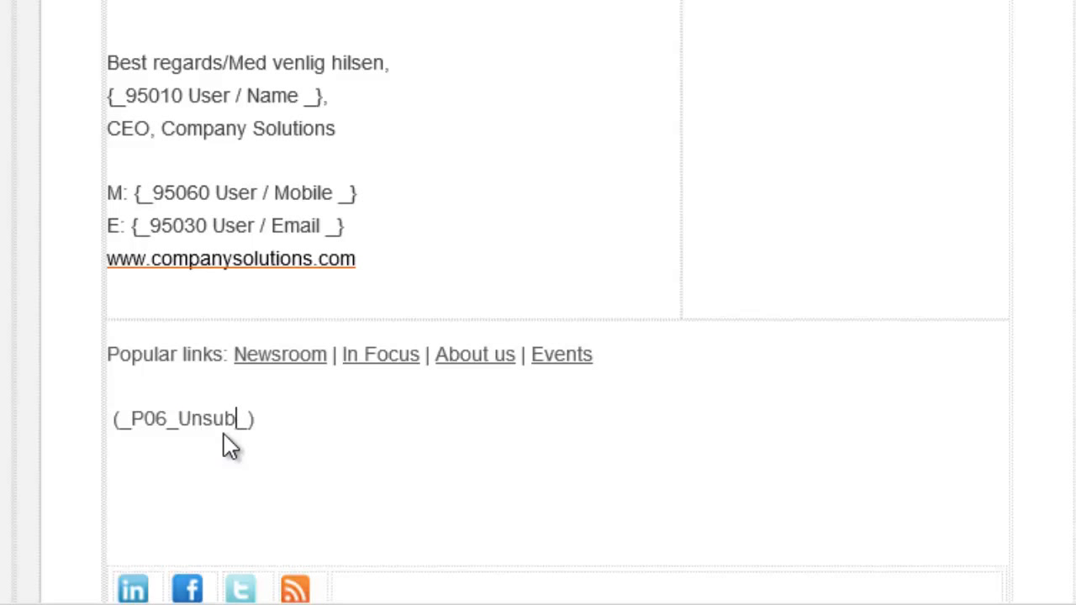
text(ribe)
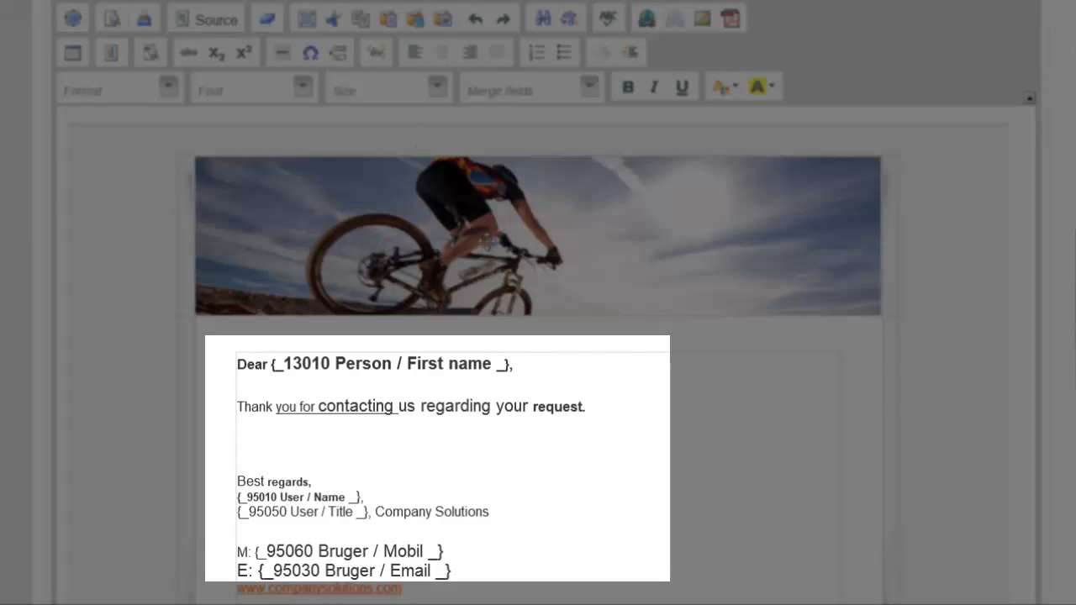
Set the font size of the whole "Thank you for contacting us regarding your request." sentence to 12px (9pt).
drag(586, 408, 245, 406)
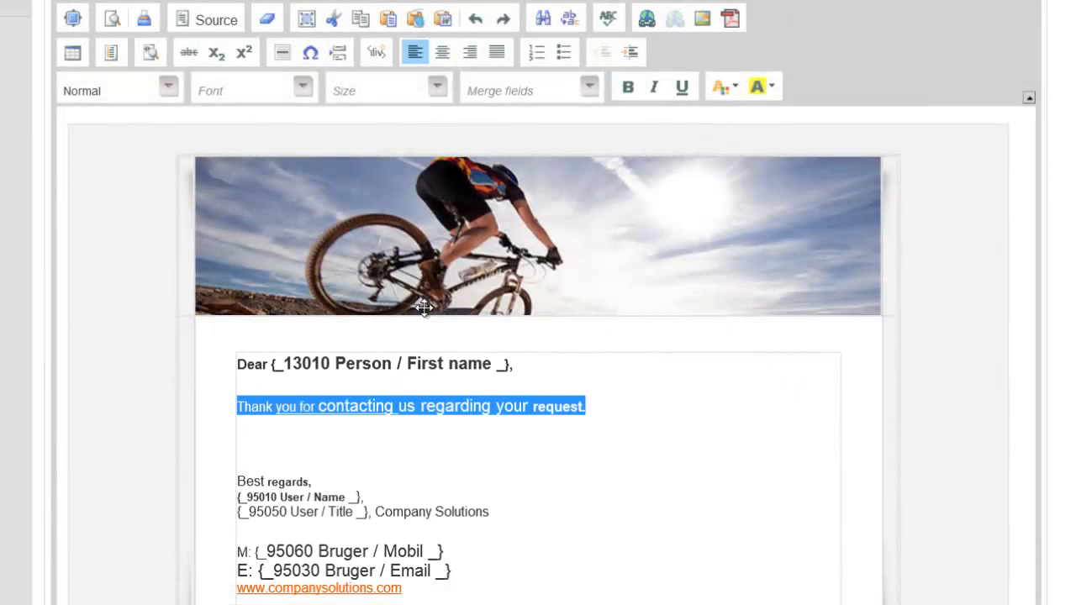
click(359, 85)
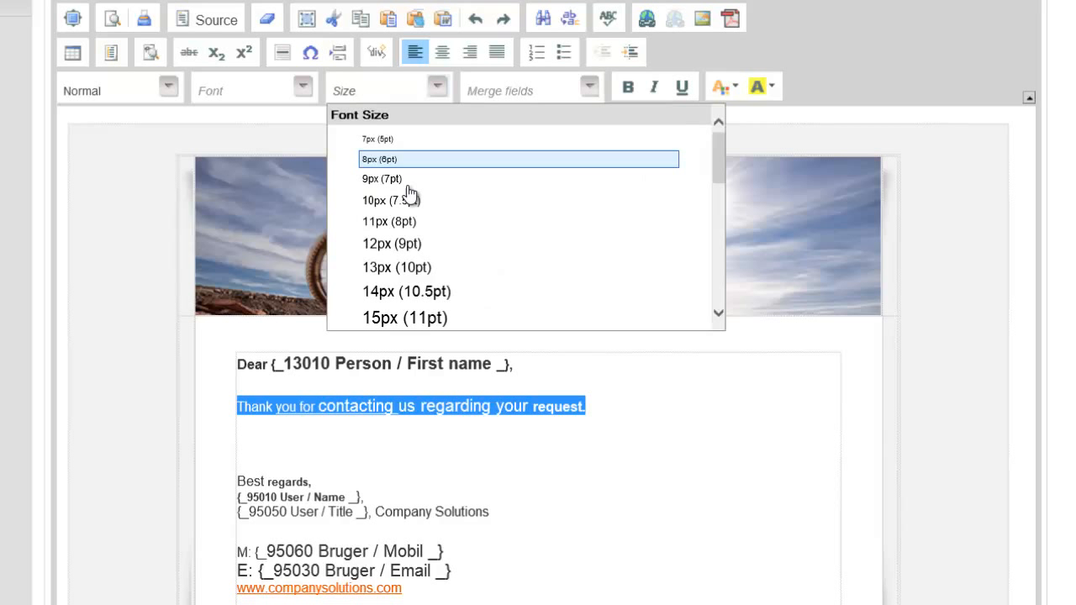
click(409, 245)
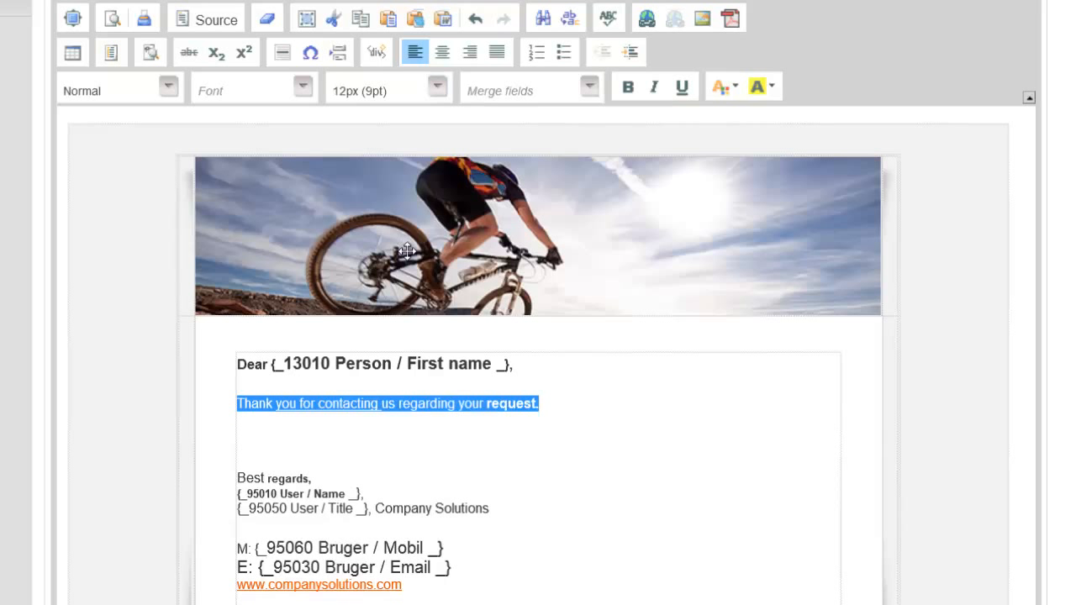
click(625, 349)
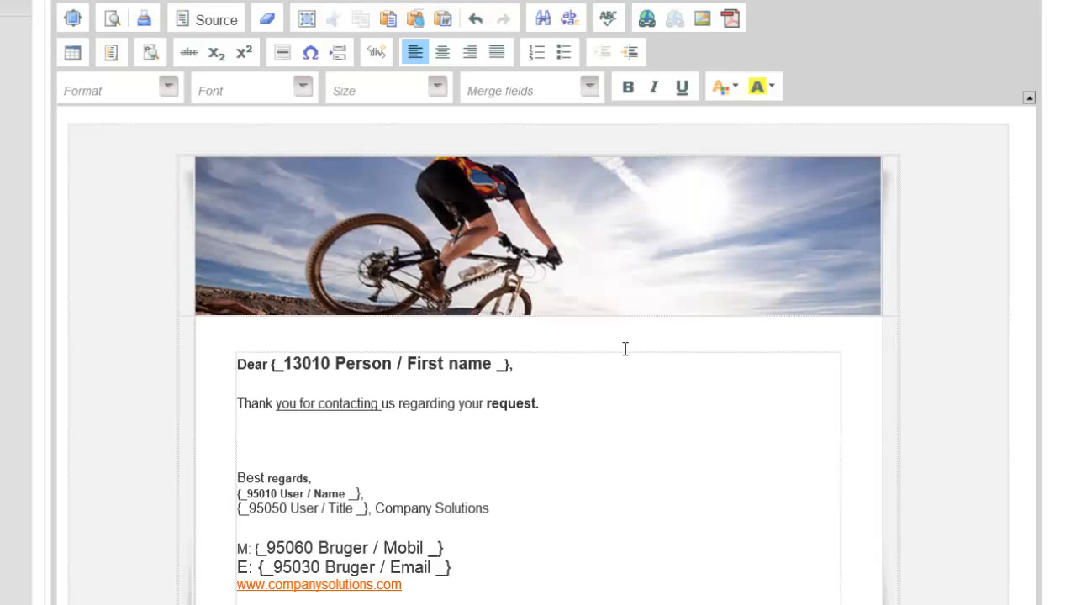
View the HTML source of the email template and return to the formatted view.
click(211, 20)
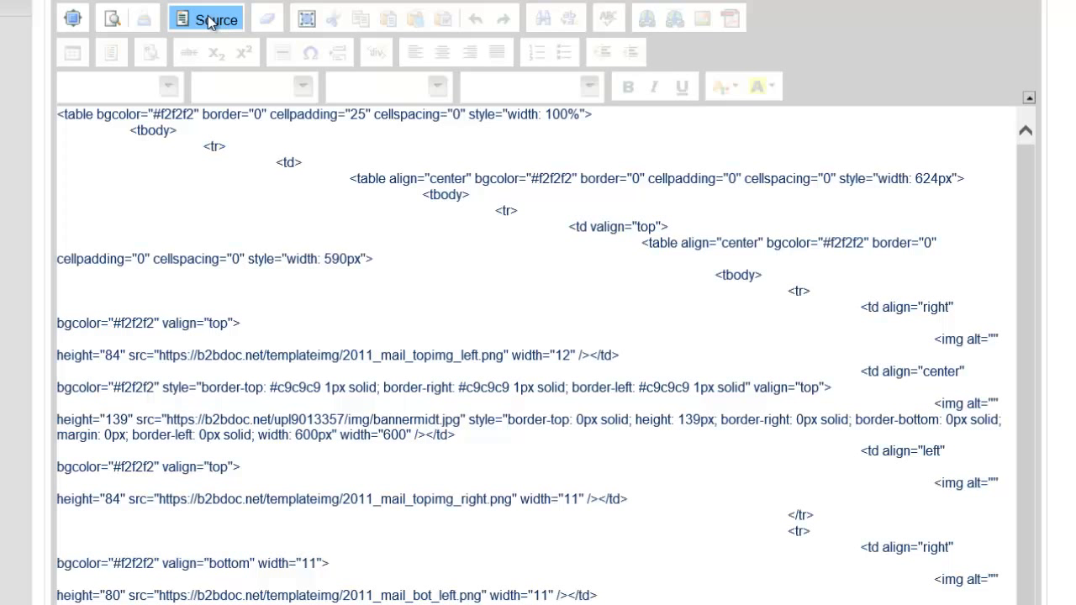
click(210, 21)
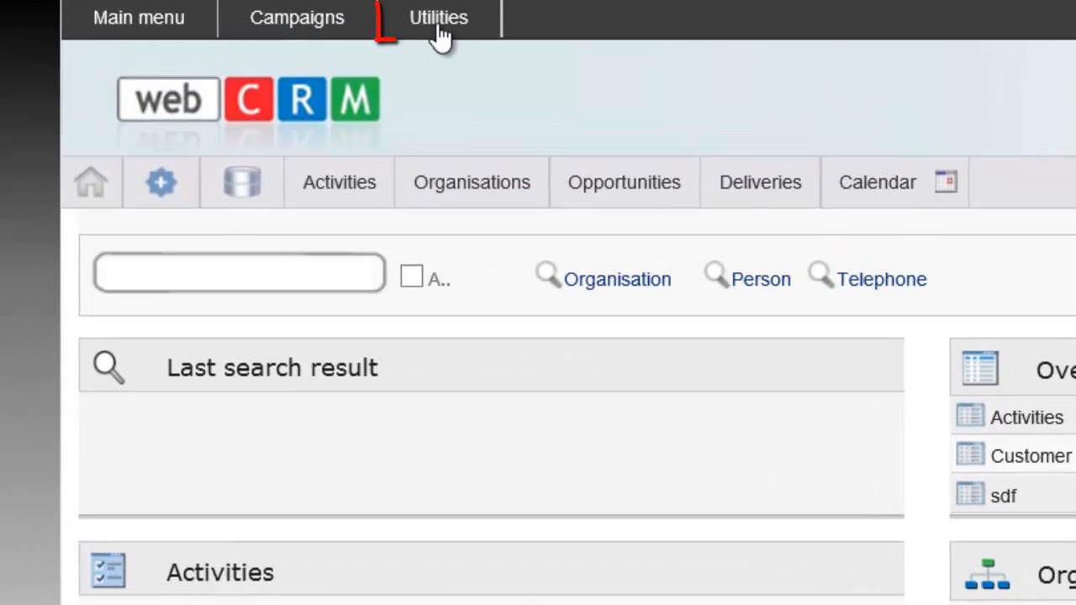
Create and save an overview for the data type Persons named "Newsletter overview" from the utilities' overviews.
click(441, 34)
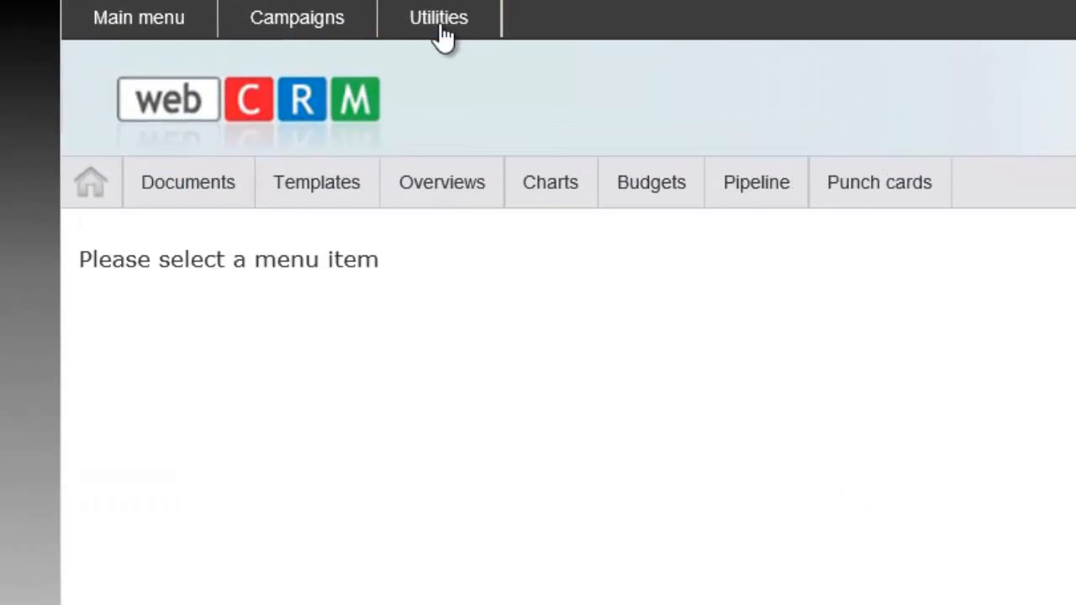
click(464, 190)
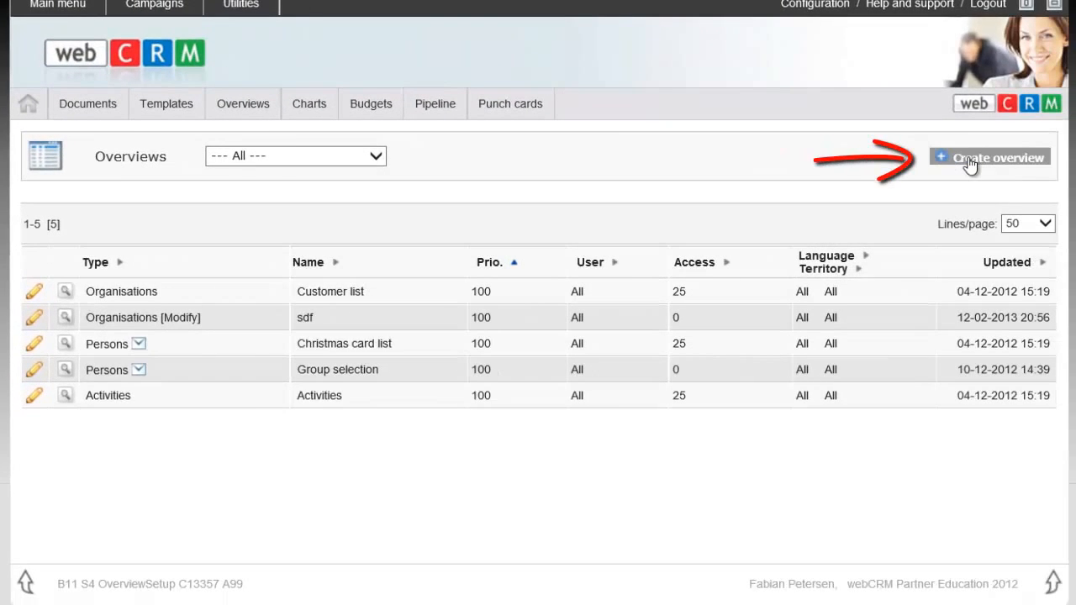
click(969, 159)
click(392, 282)
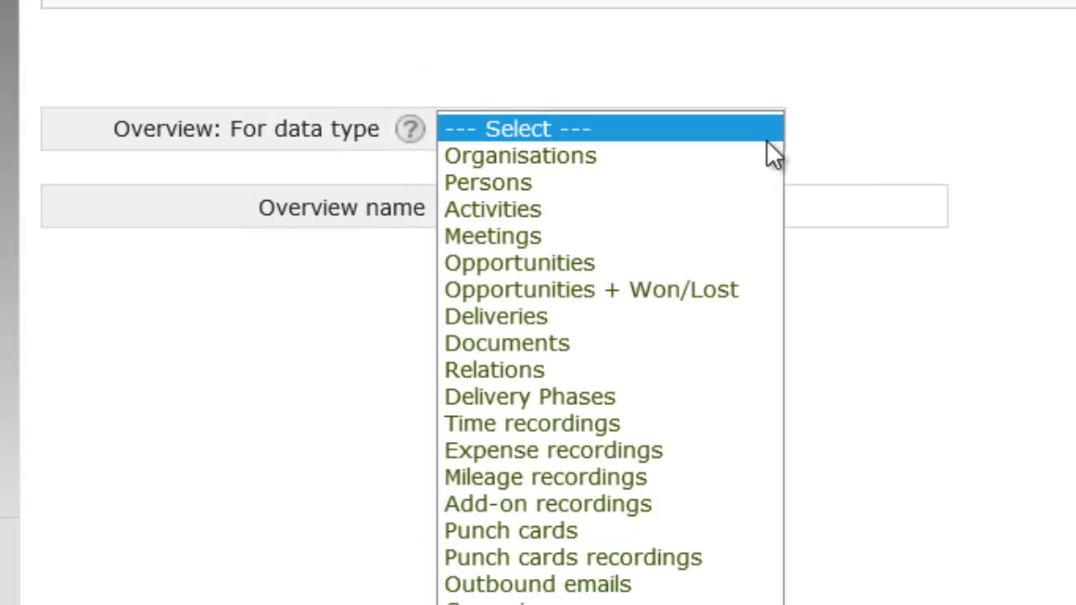
click(739, 182)
click(707, 202)
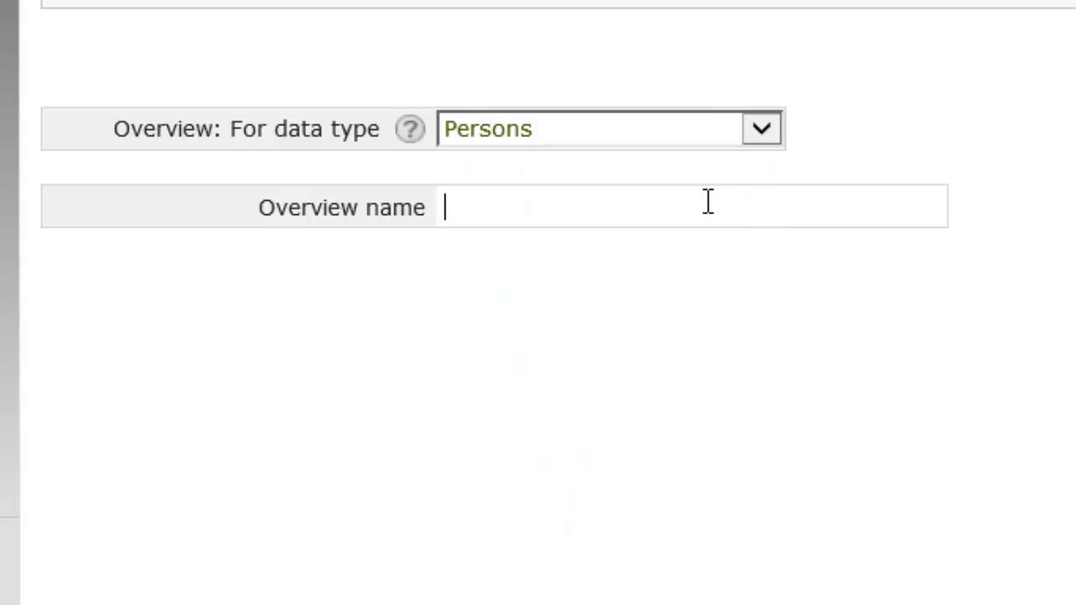
text(Newsletter over)
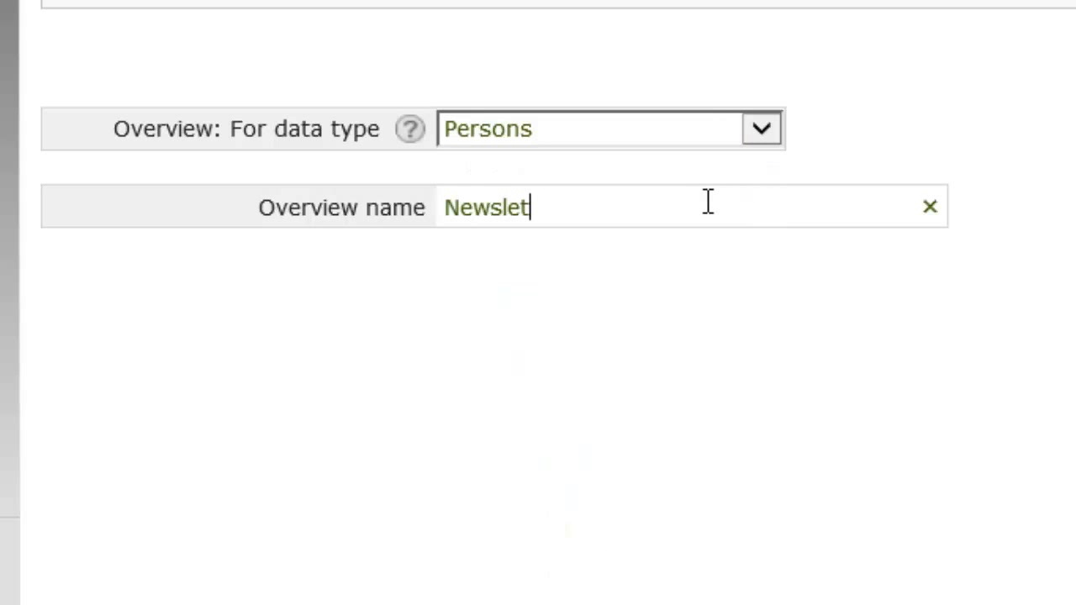
text(view)
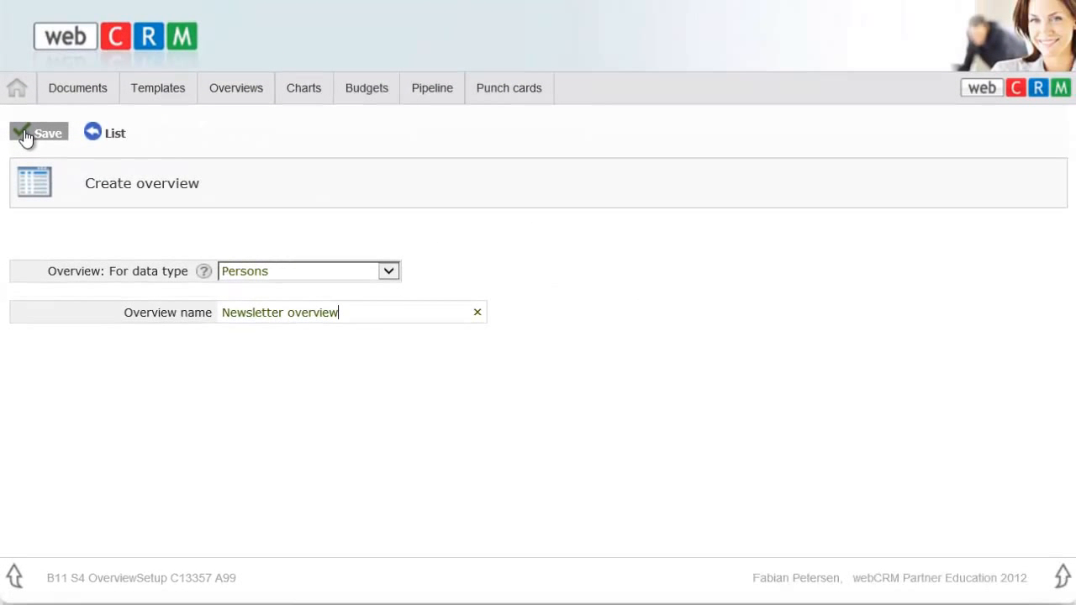
click(25, 135)
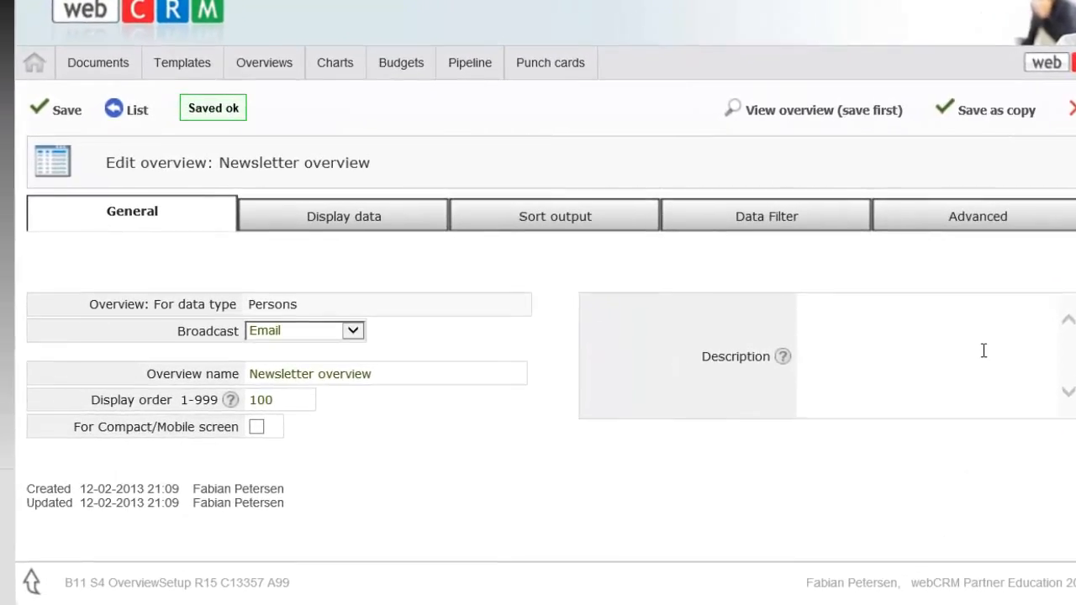
Enable logging of sent emails in the Newsletter overview's advanced special actions and save the overview.
click(979, 216)
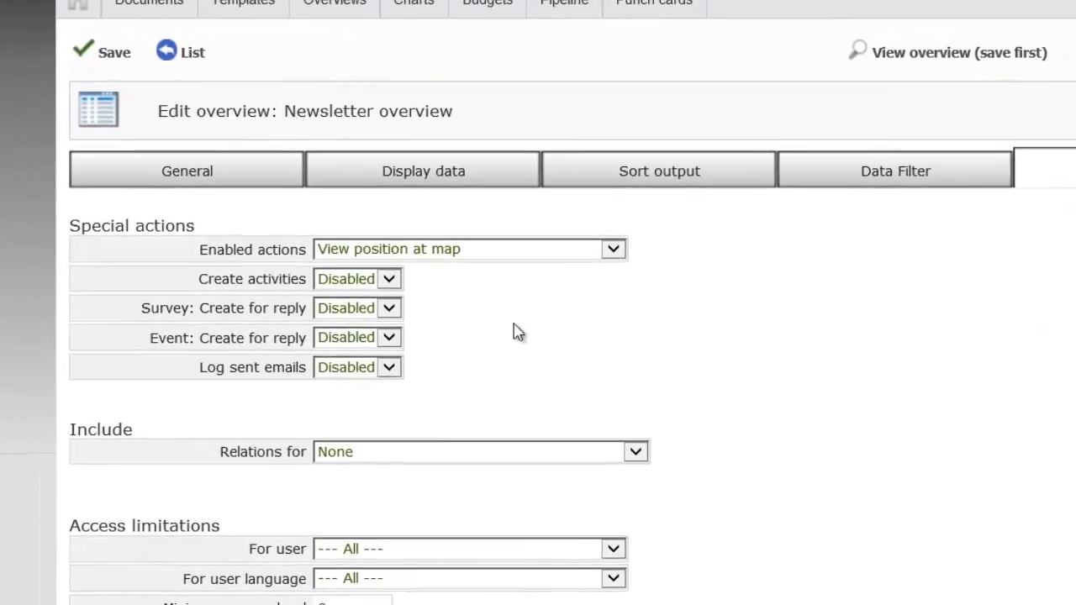
click(389, 367)
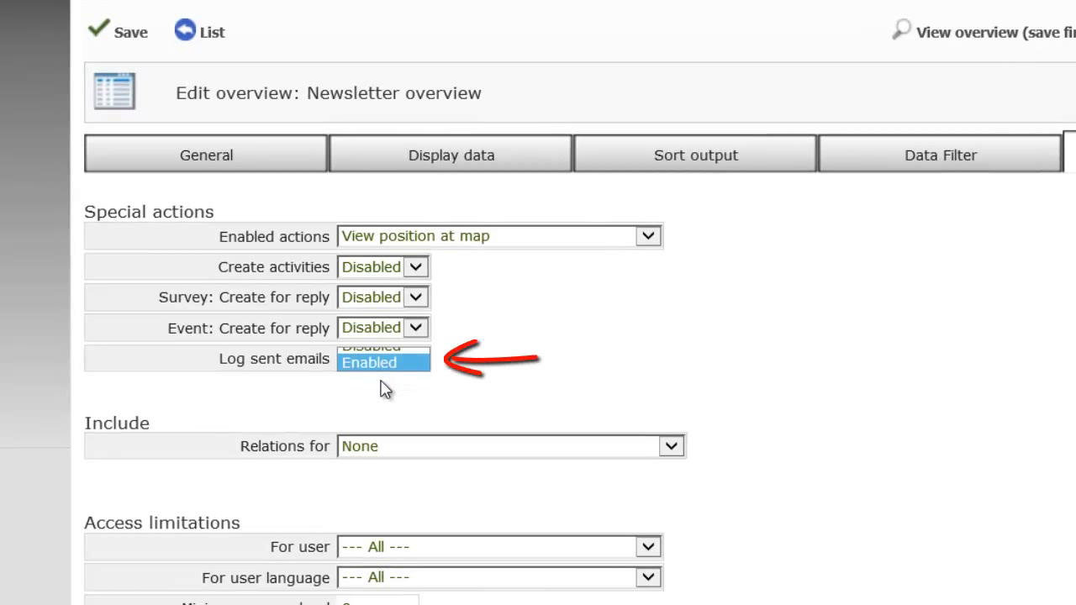
click(382, 362)
click(124, 32)
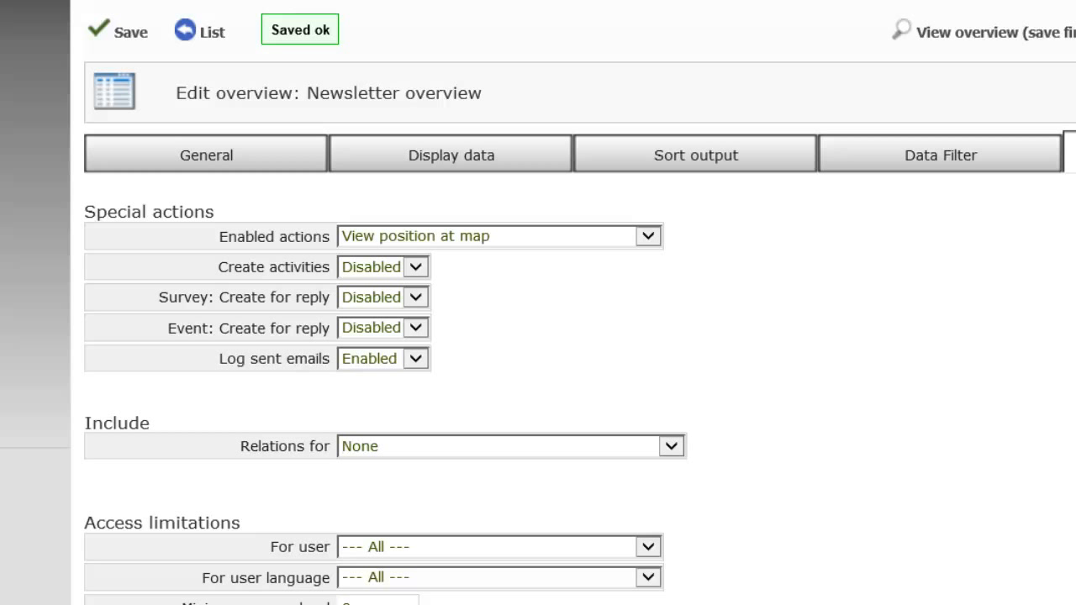
Enable Create activities in the special actions of the Newsletter overview and save it.
click(395, 274)
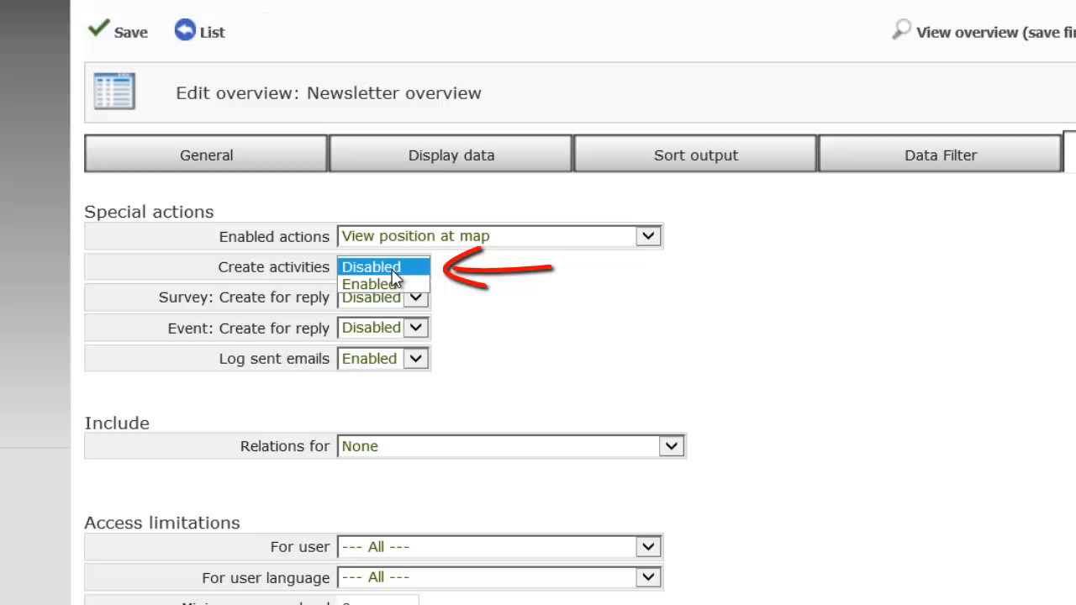
click(383, 283)
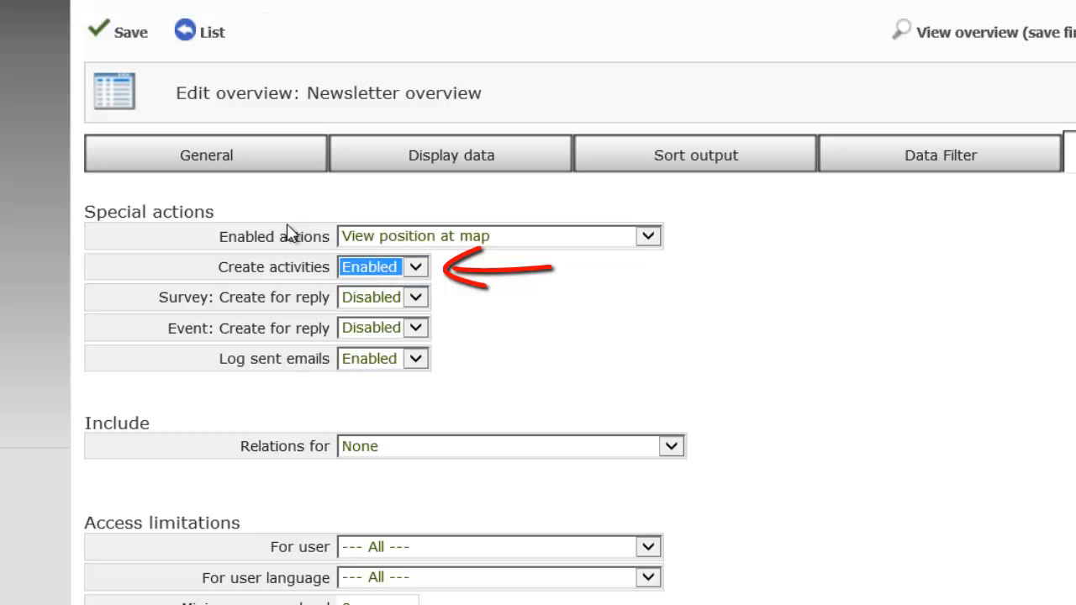
click(163, 271)
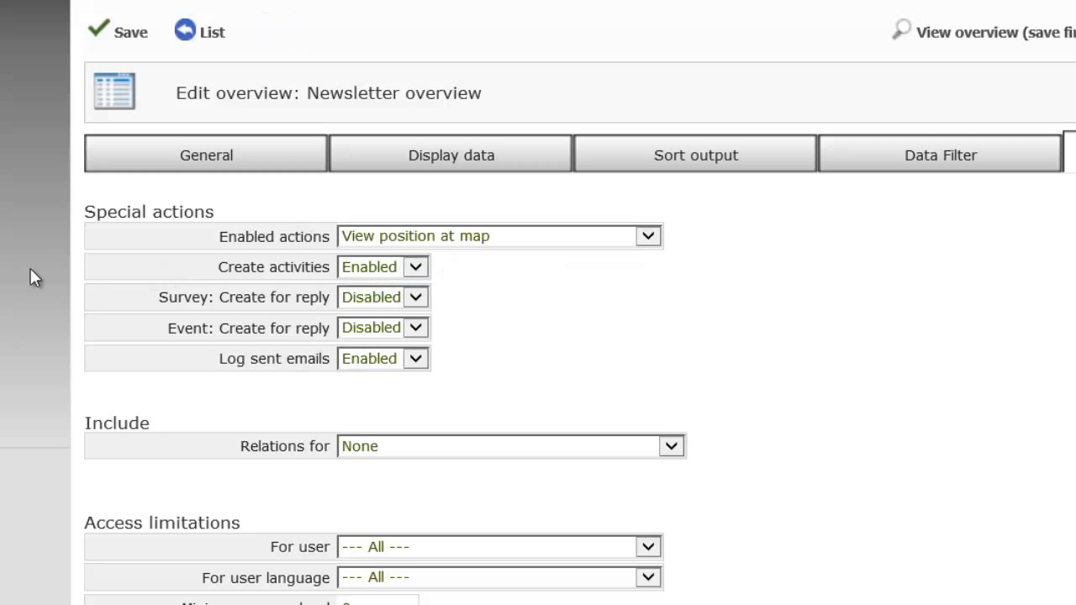
click(105, 35)
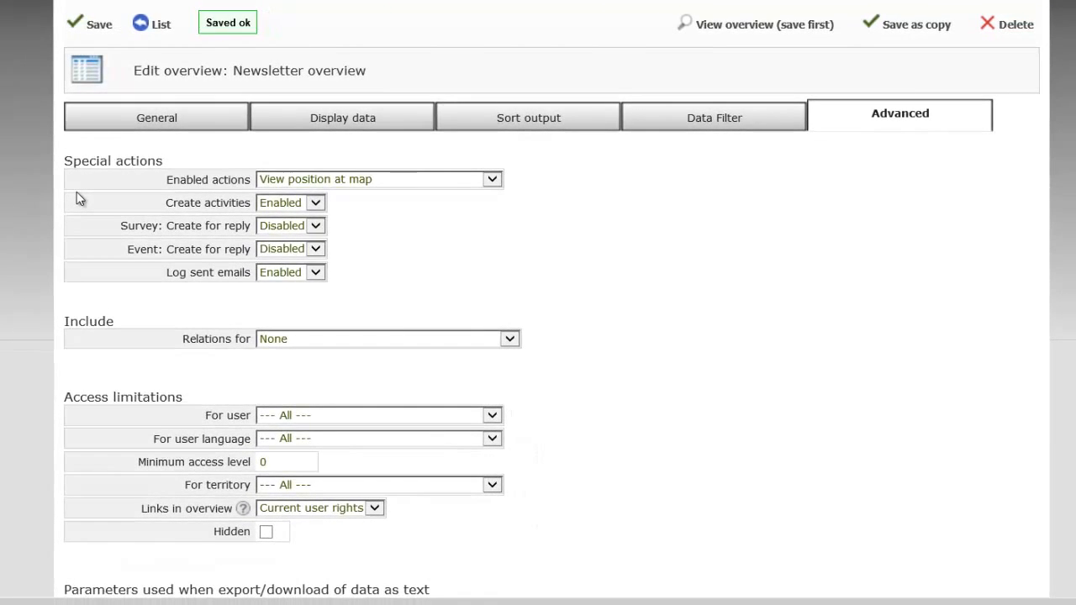
Add the data filter Organisation: Type = Customer to the Newsletter overview, with Prompt user enabled.
click(727, 124)
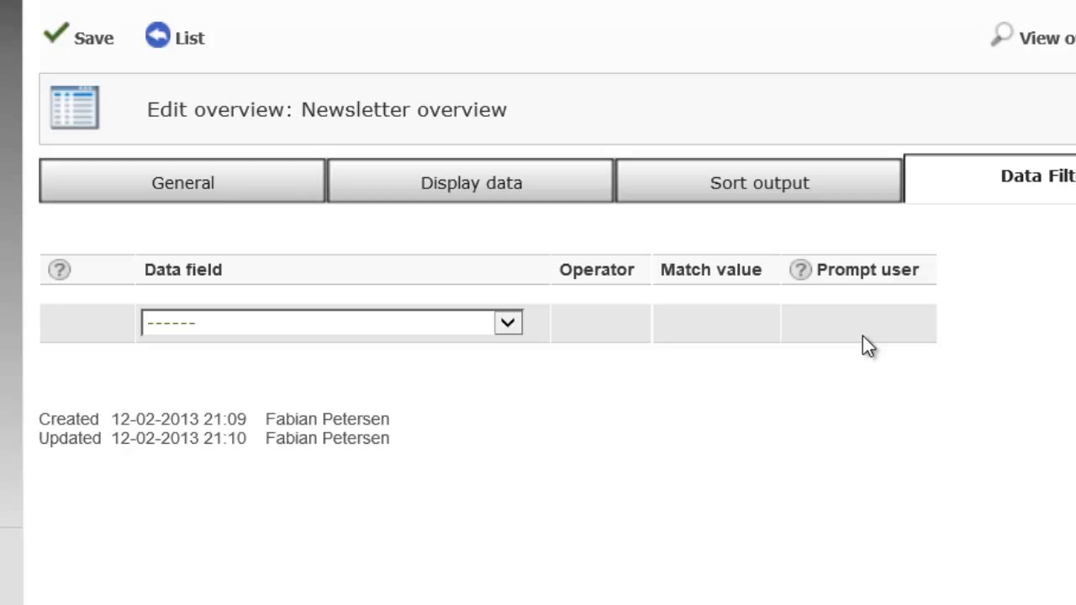
click(508, 324)
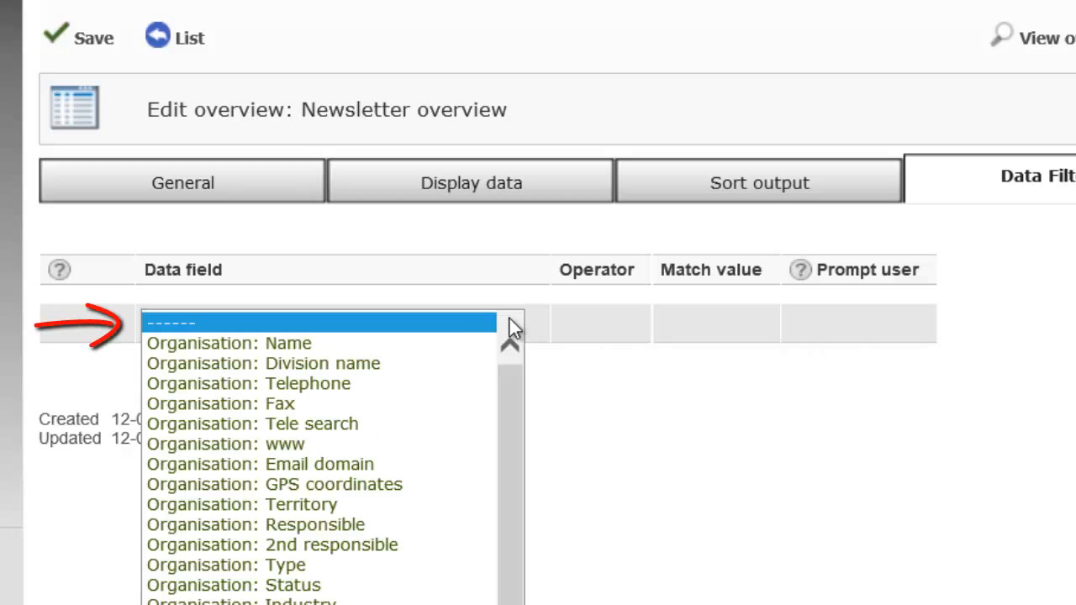
click(390, 569)
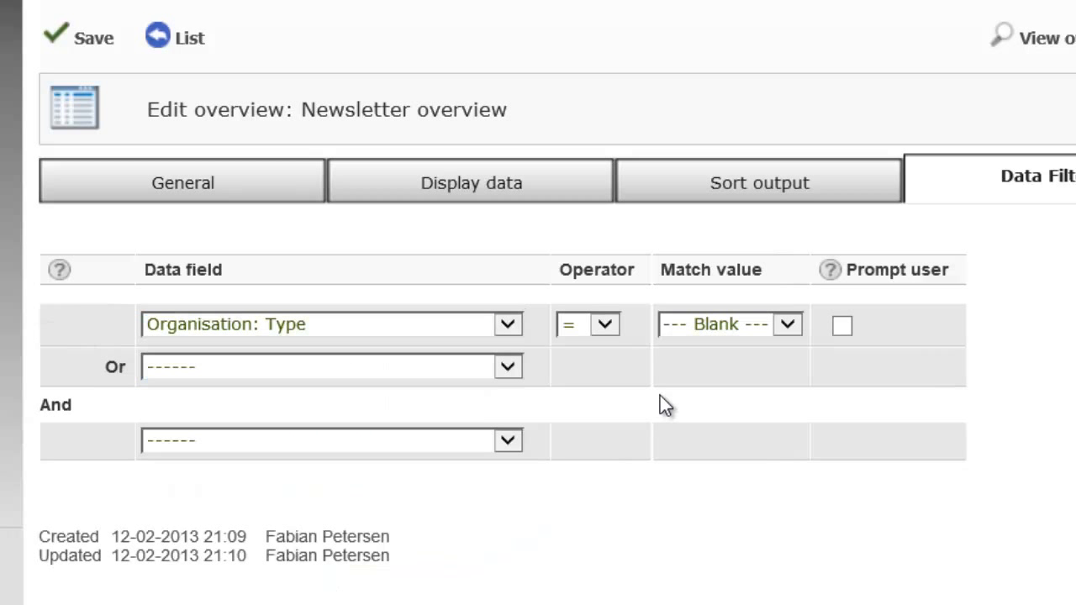
click(605, 323)
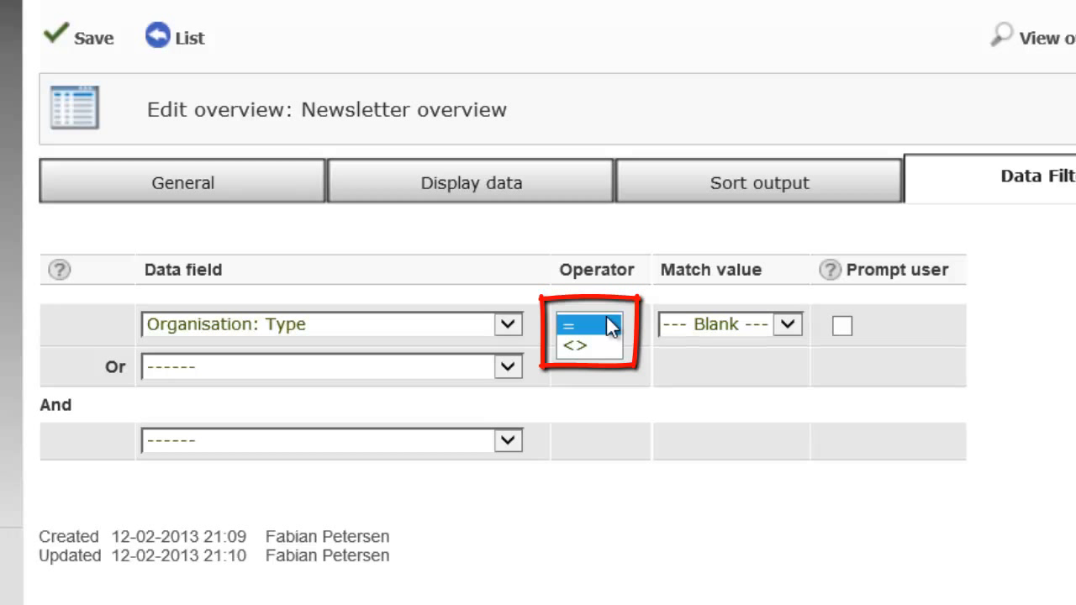
click(607, 325)
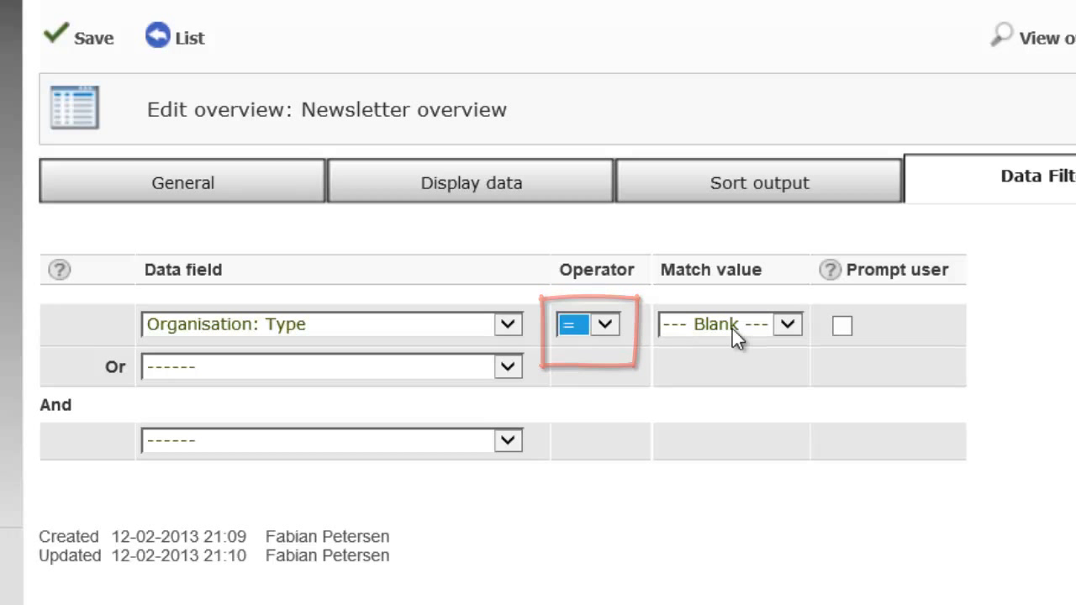
click(786, 328)
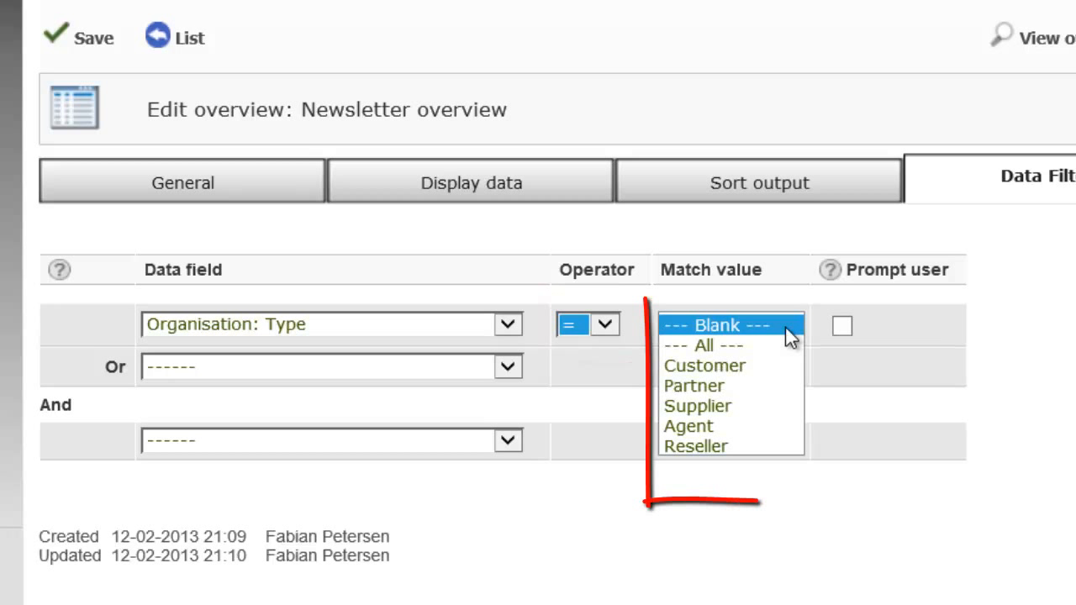
click(763, 370)
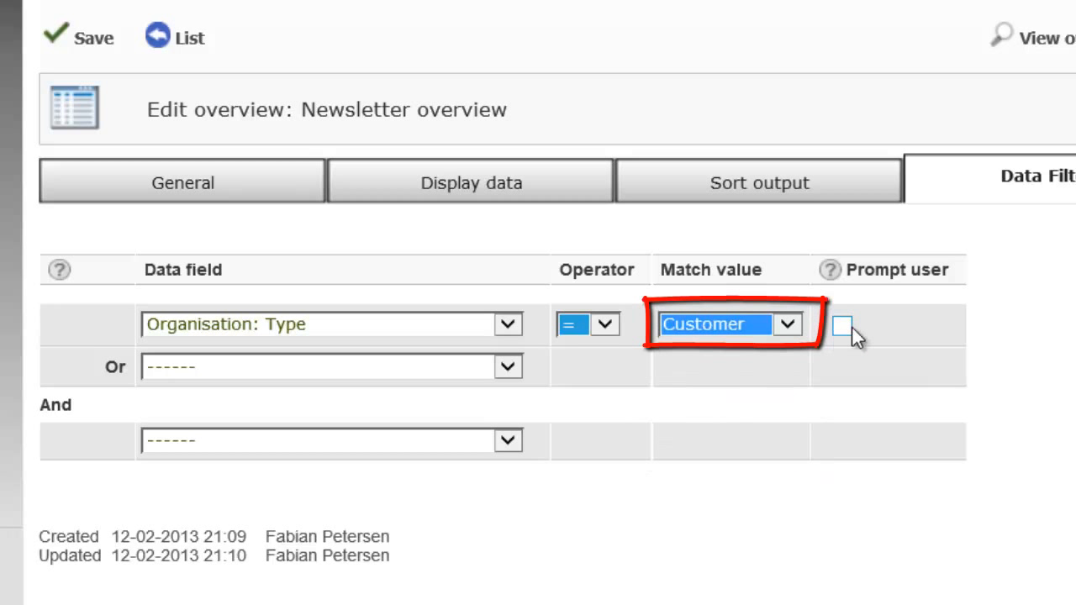
click(845, 327)
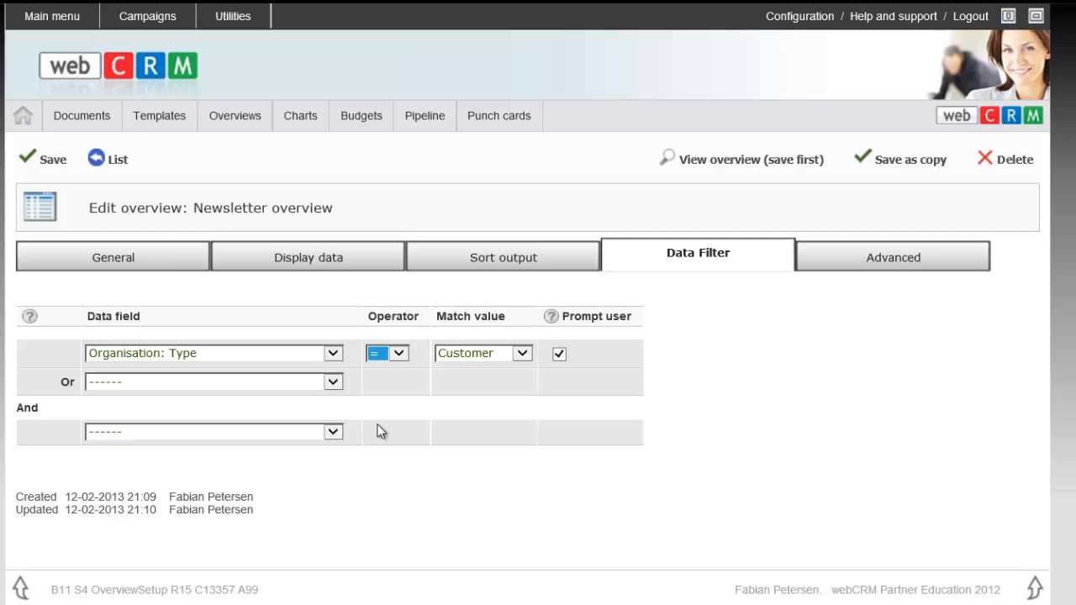
Add the And filter Organisation: Status = A Customer with Prompt user enabled, and save the overview.
click(334, 431)
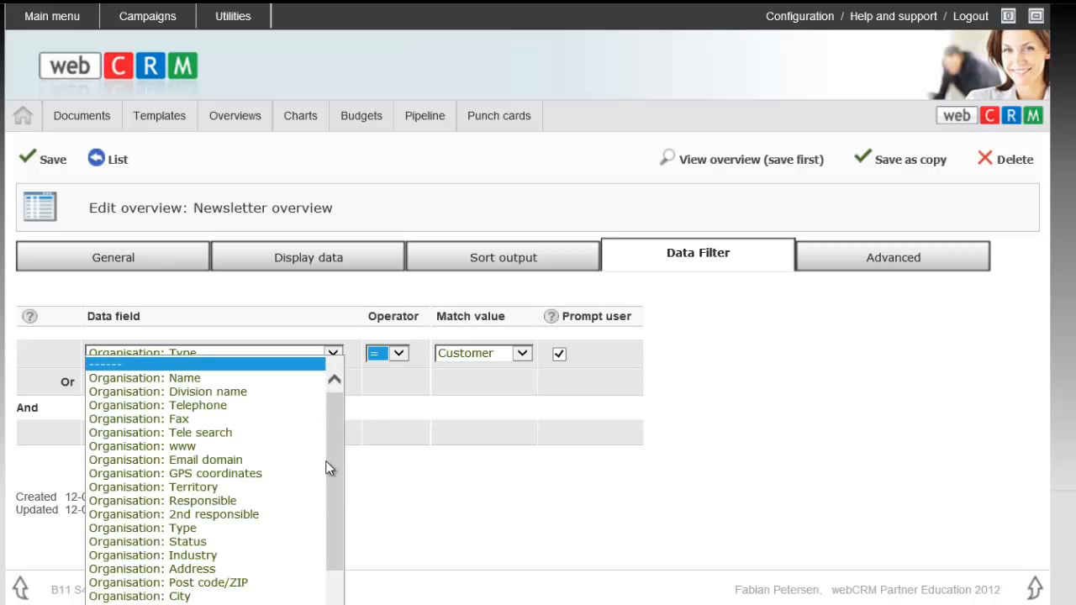
click(267, 541)
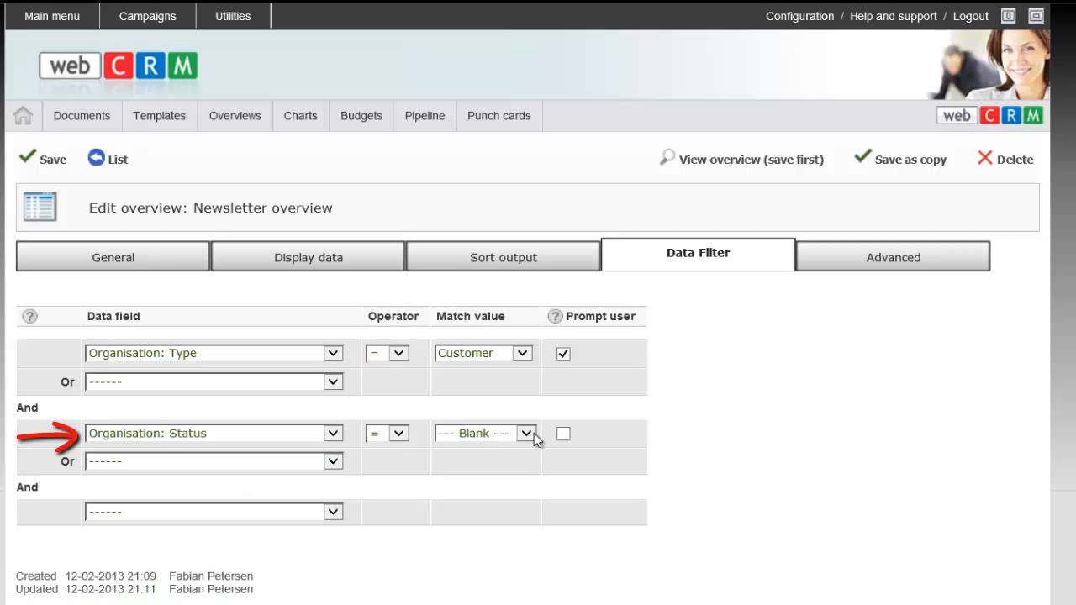
click(522, 433)
click(500, 474)
click(563, 434)
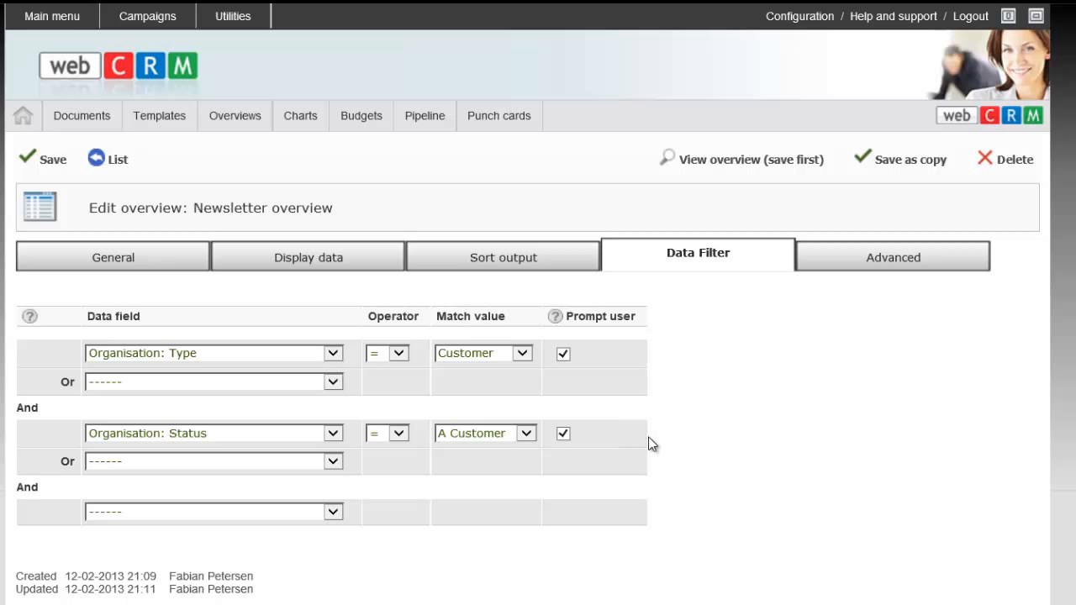
click(52, 162)
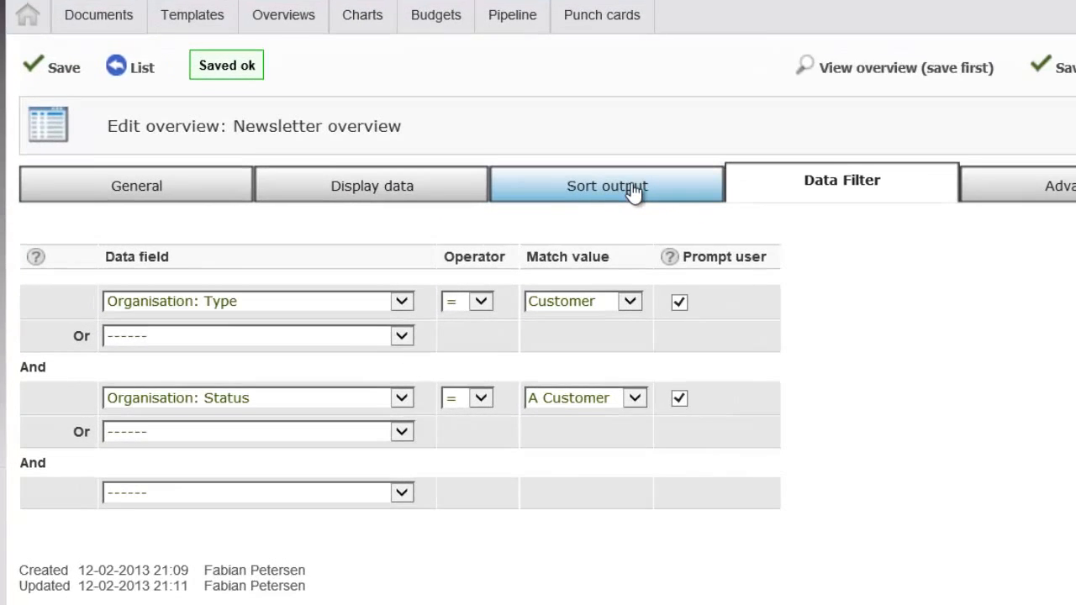
Sort the overview's output by Organisation: Name, then Organisation: Post code/ZIP, then Organisation: Type, and save it.
click(522, 262)
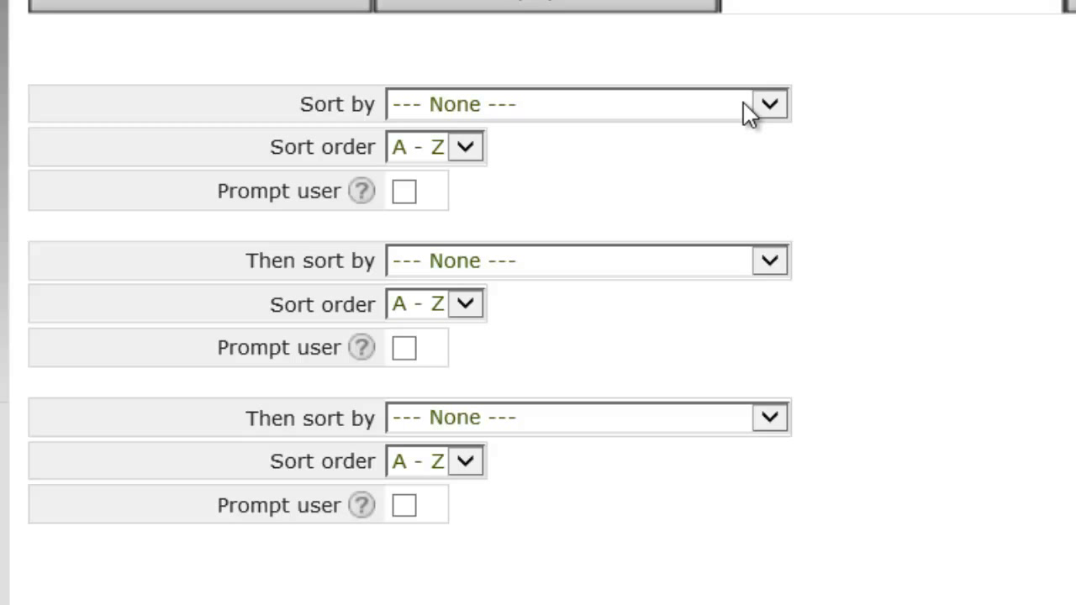
click(744, 104)
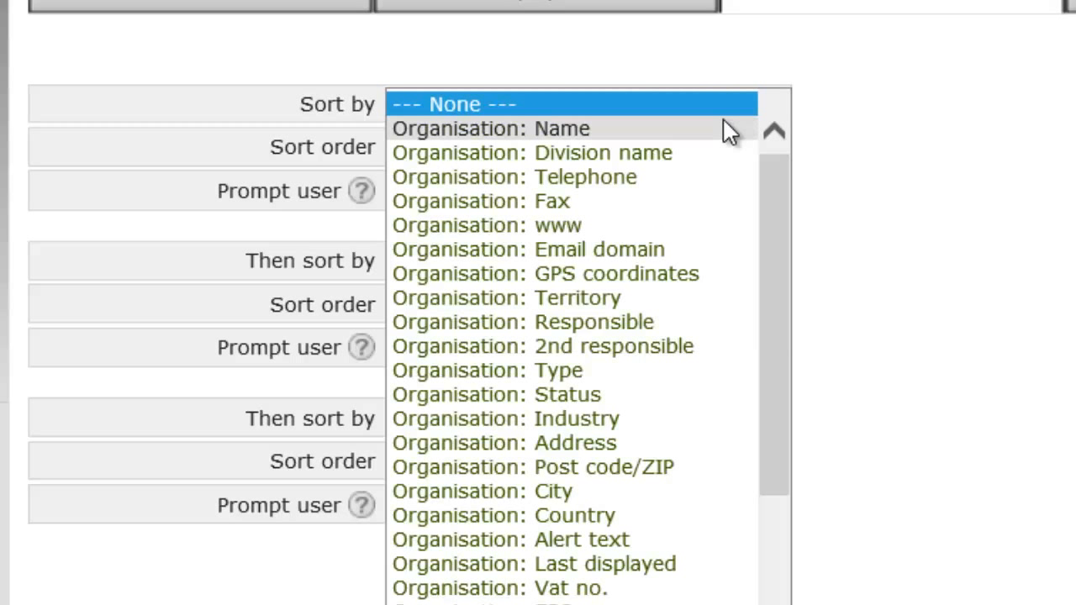
click(727, 131)
click(734, 257)
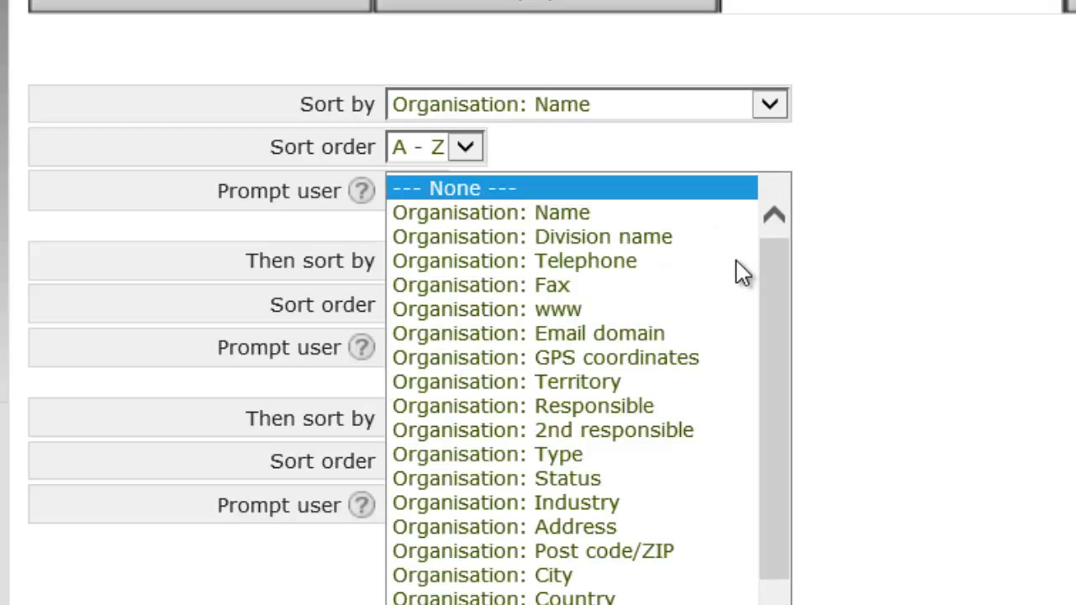
click(692, 555)
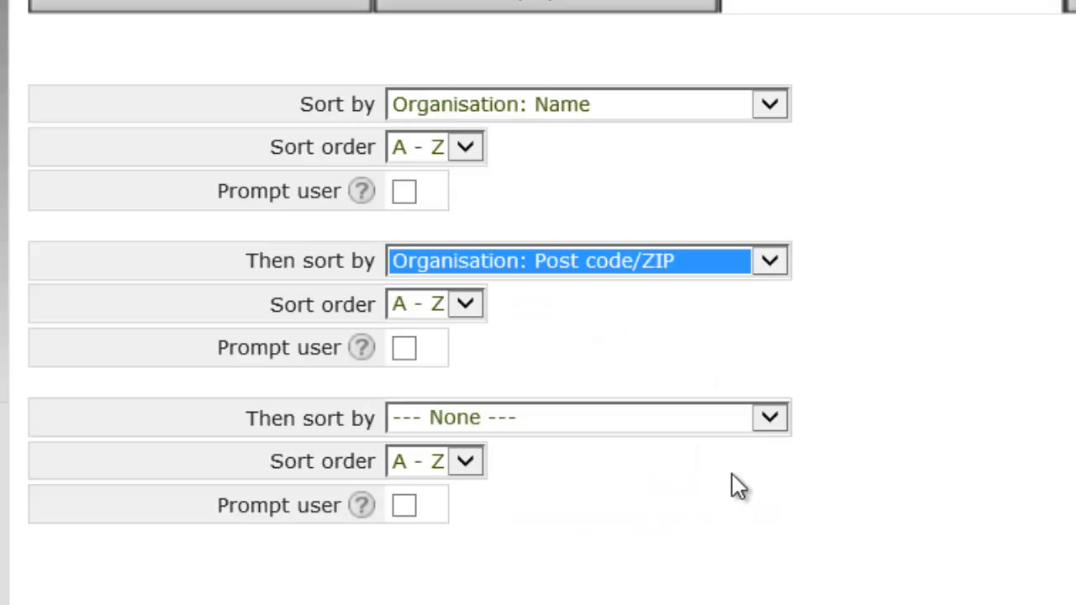
click(729, 429)
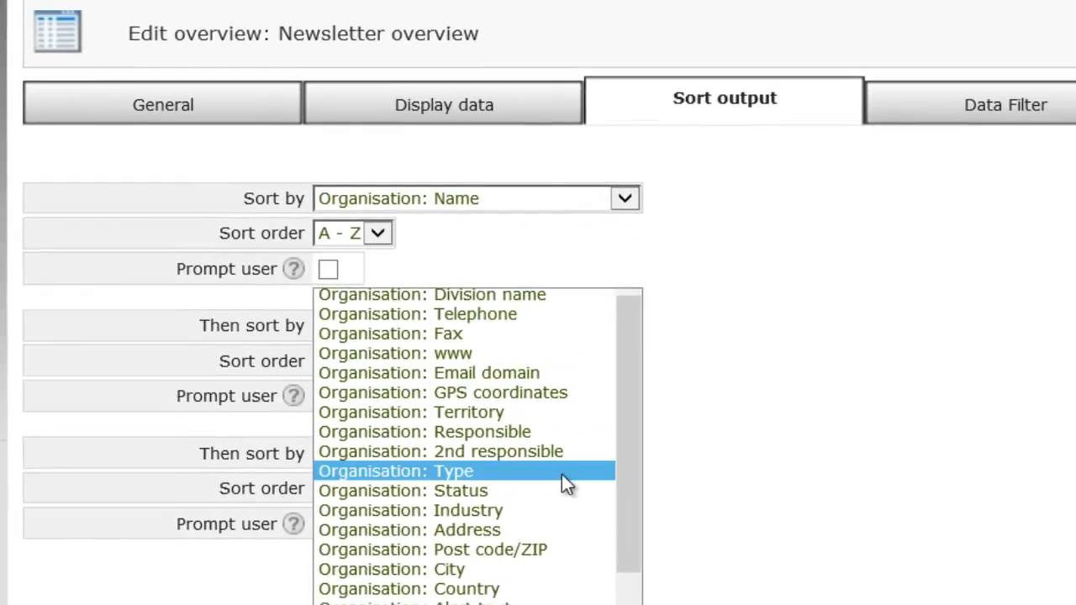
click(562, 474)
click(51, 145)
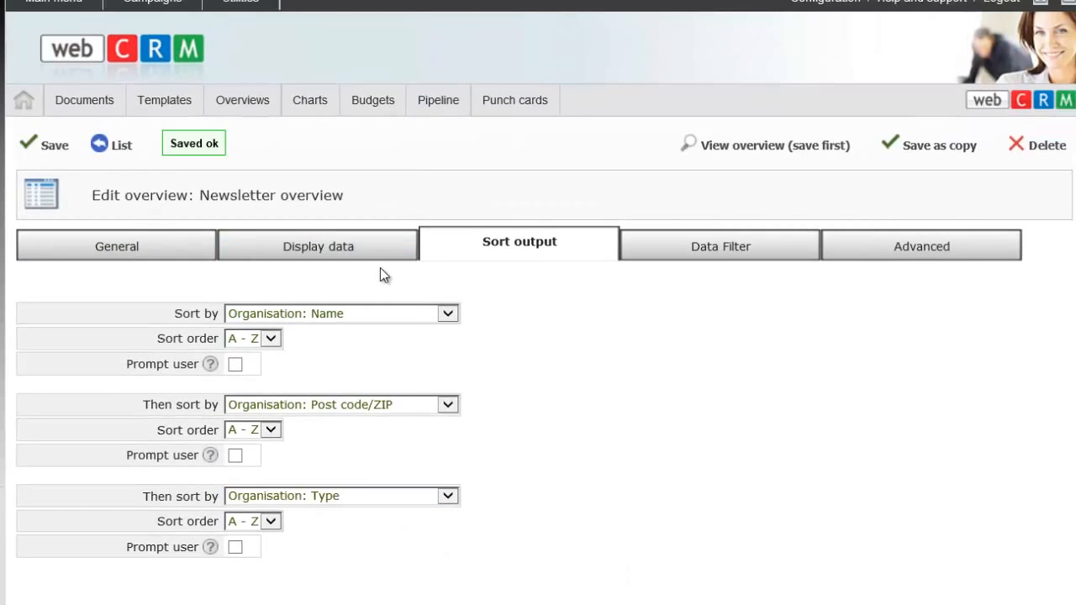
In the overview's display data, set column 1 to Organisation: Name and column 2 to Organisation: Type.
click(349, 250)
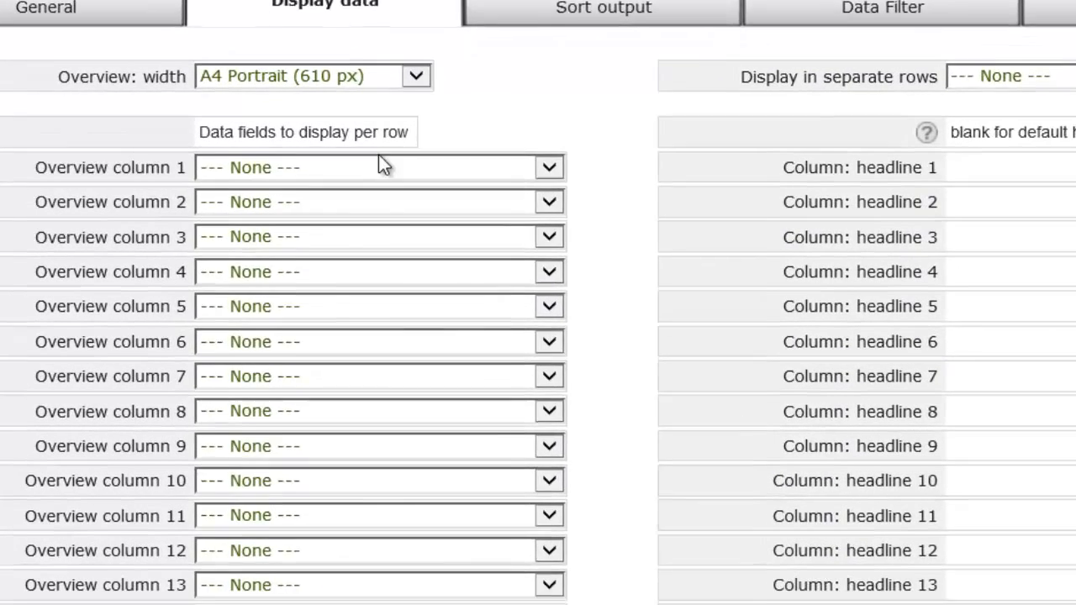
click(379, 164)
click(370, 184)
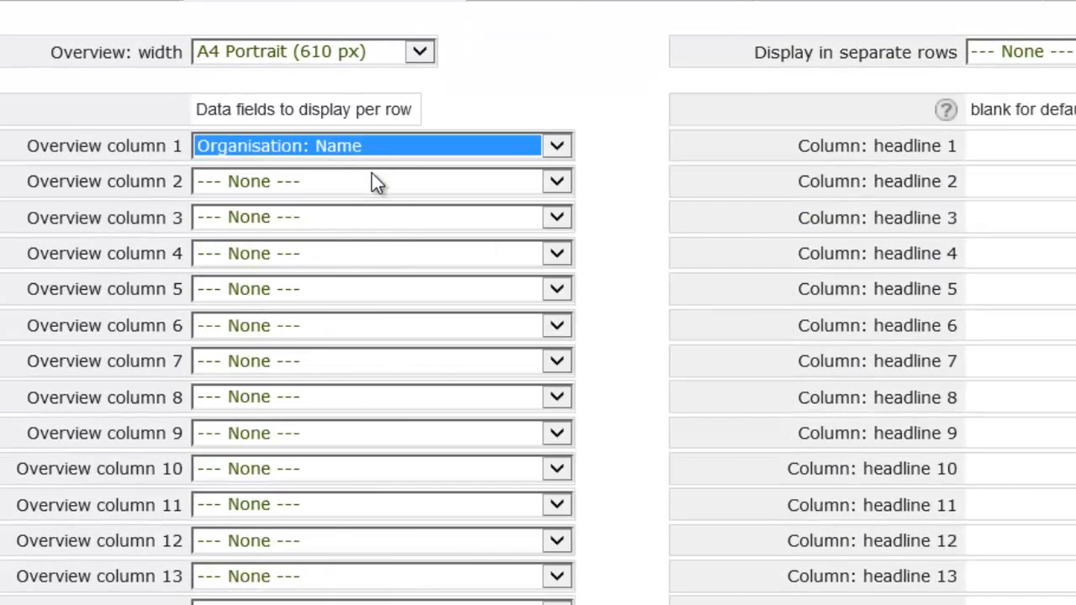
click(375, 183)
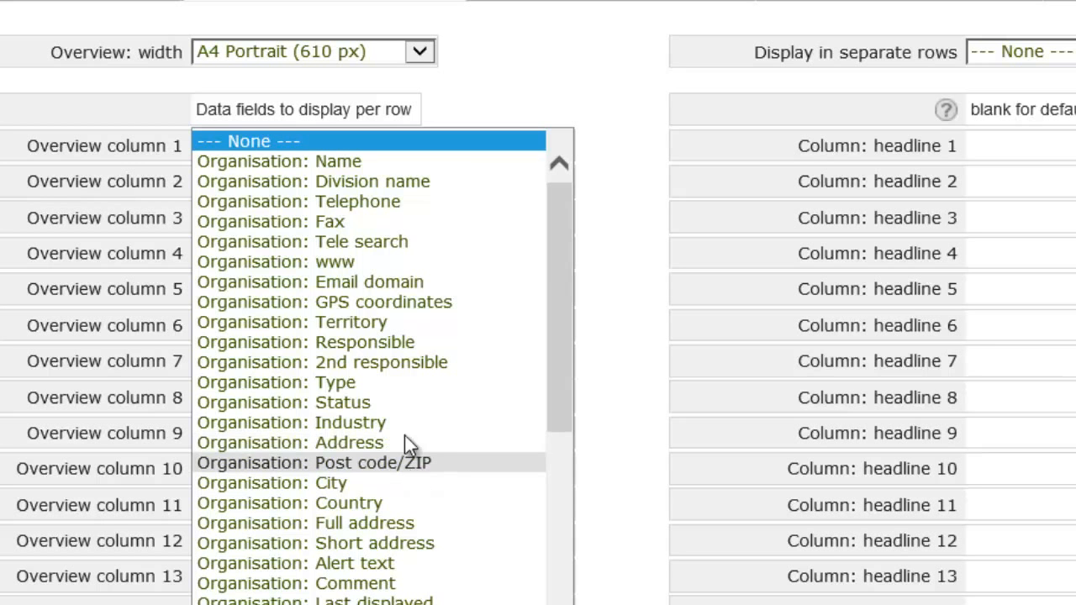
click(404, 383)
Set overview column 3 to Person: Full name and column 4 to Person: Email.
click(415, 225)
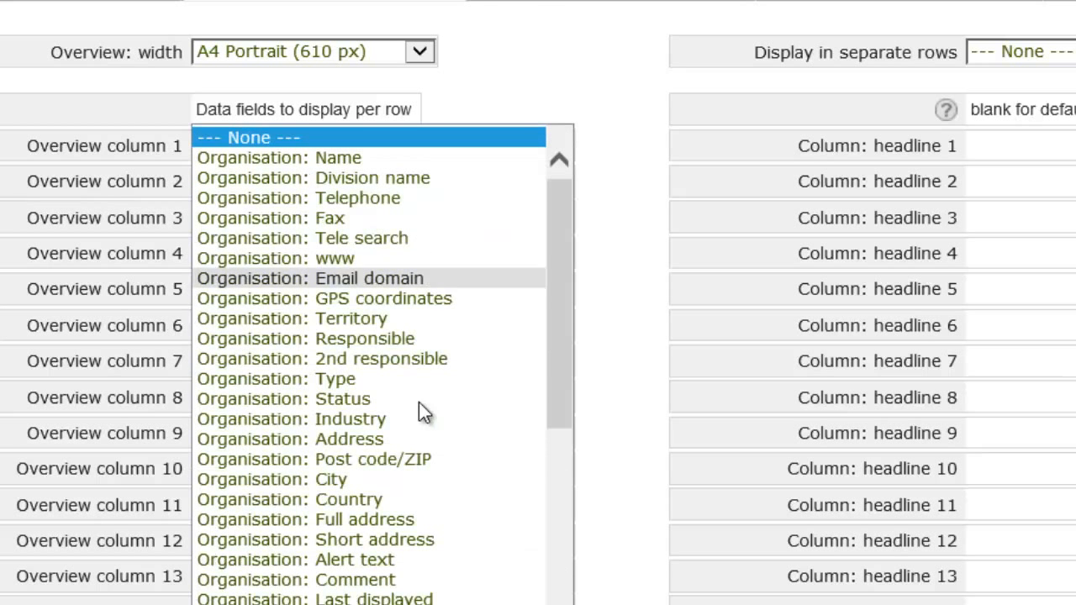
scroll(422, 516, down, 4)
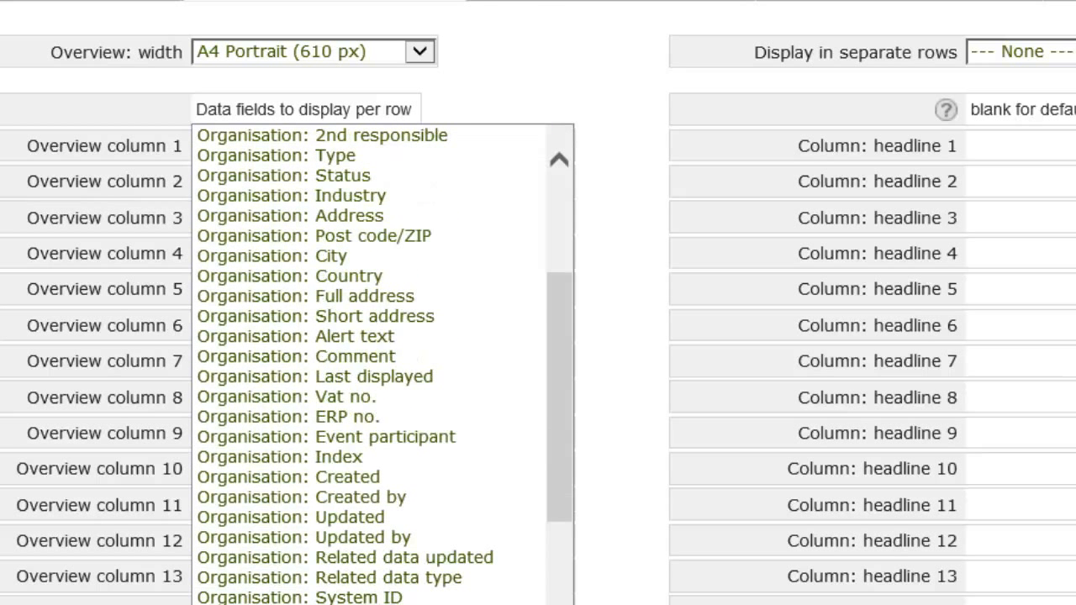
click(402, 600)
click(363, 254)
scroll(404, 441, down, 2)
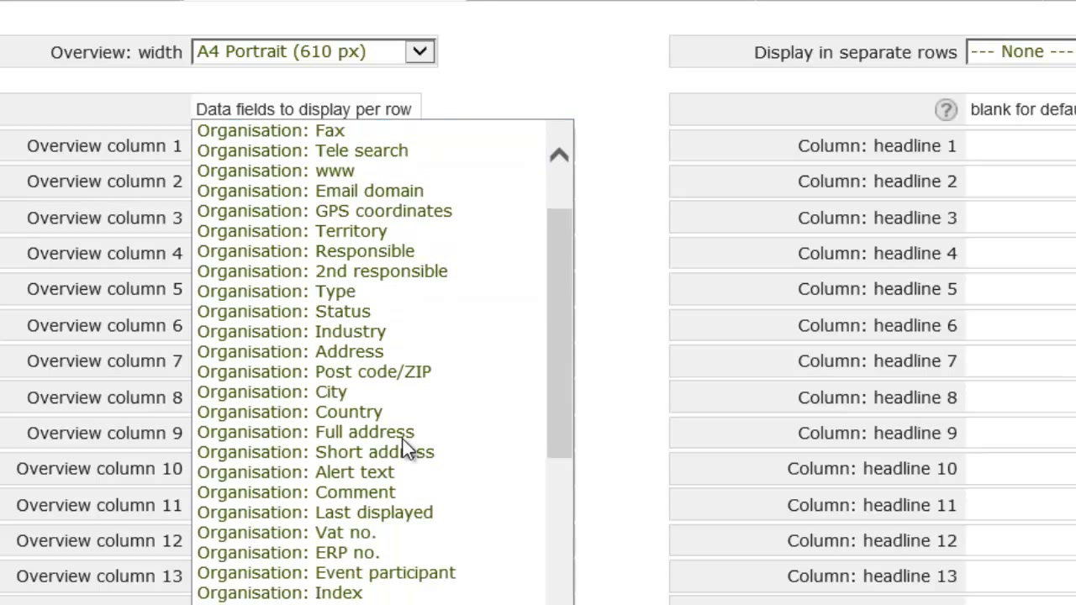
scroll(430, 500, down, 5)
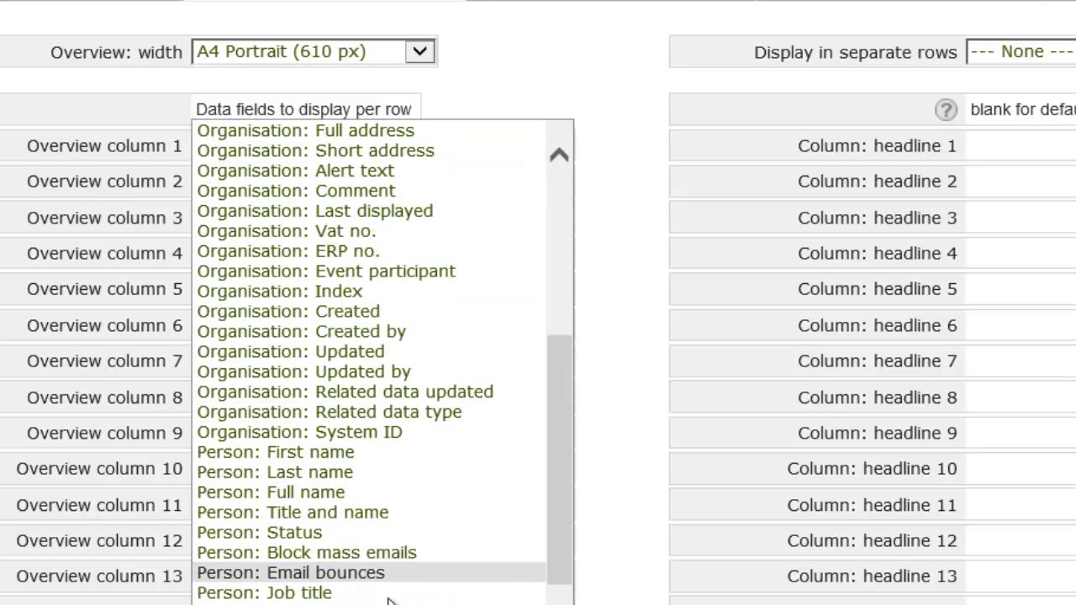
click(252, 601)
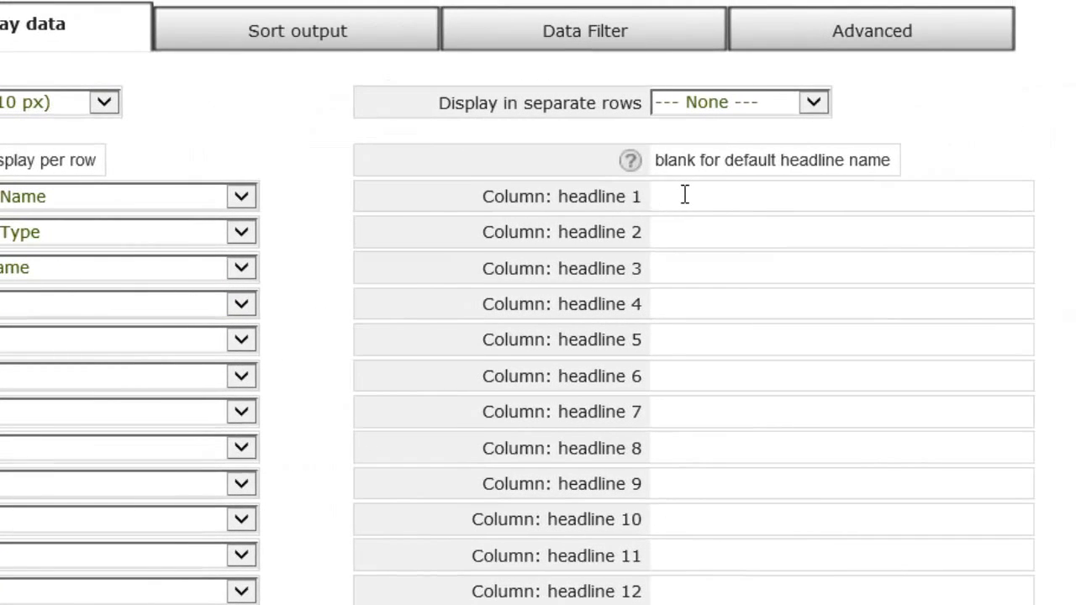
Give column 1 the headline Company and save the Newsletter overview.
click(685, 194)
text(Company)
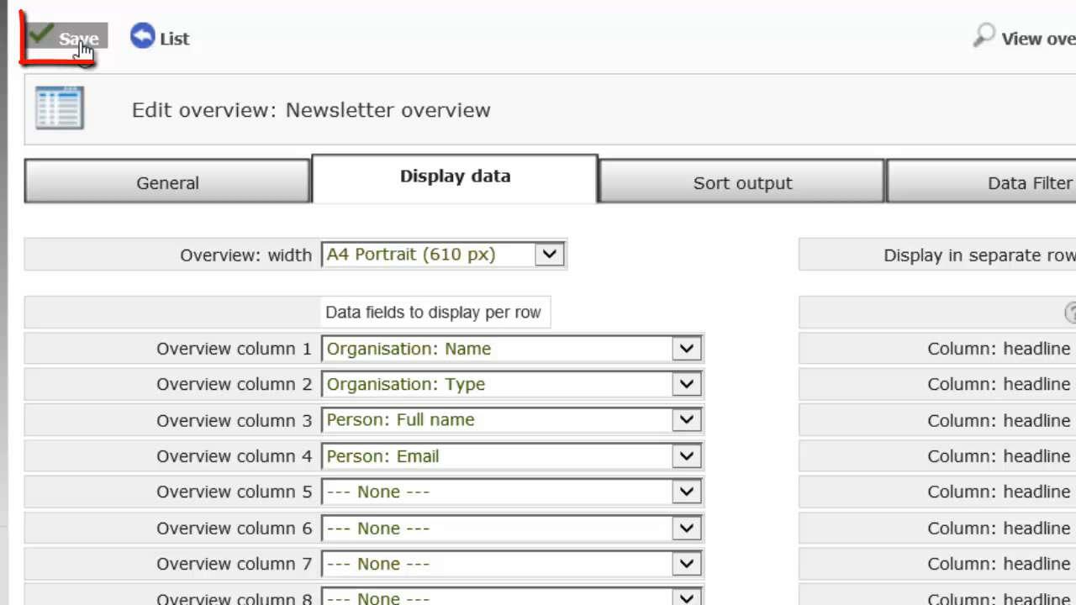
click(82, 42)
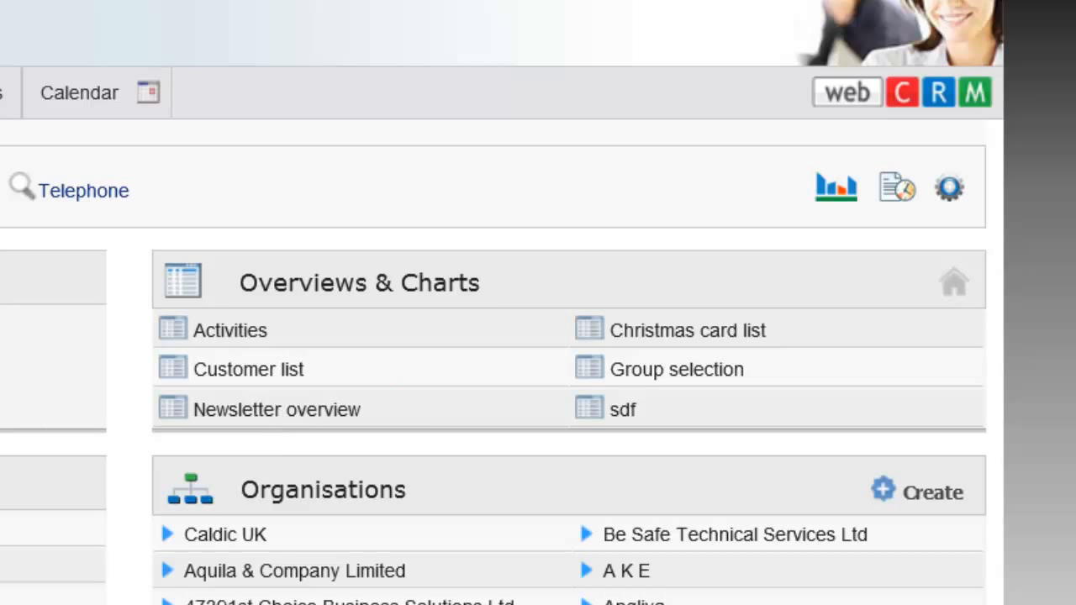
Display the Newsletter overview with its preset criteria in a wider window and start a mass email to the listed persons.
click(394, 359)
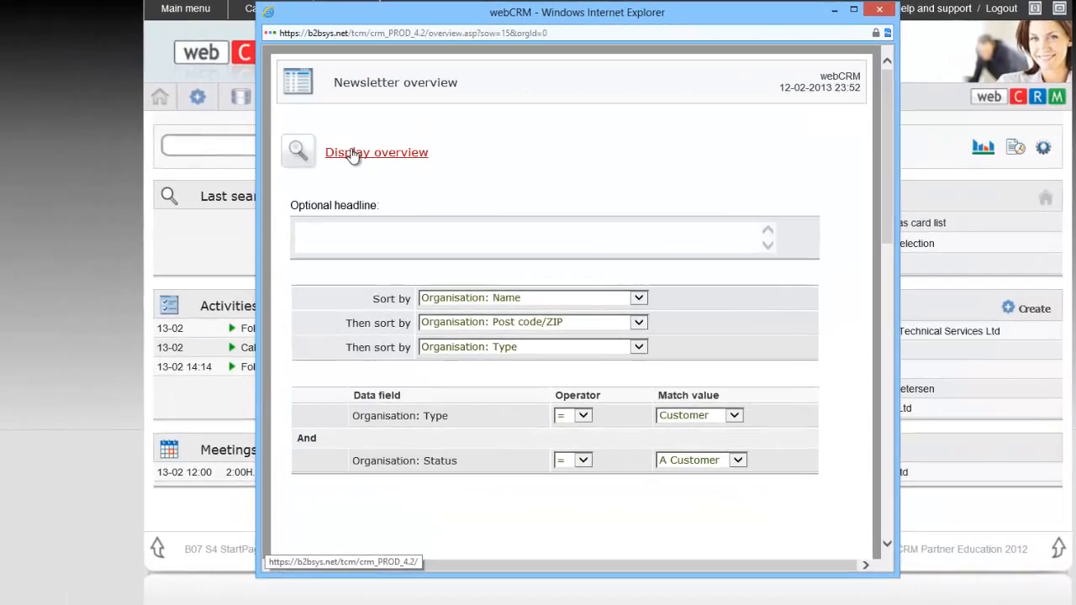
click(282, 156)
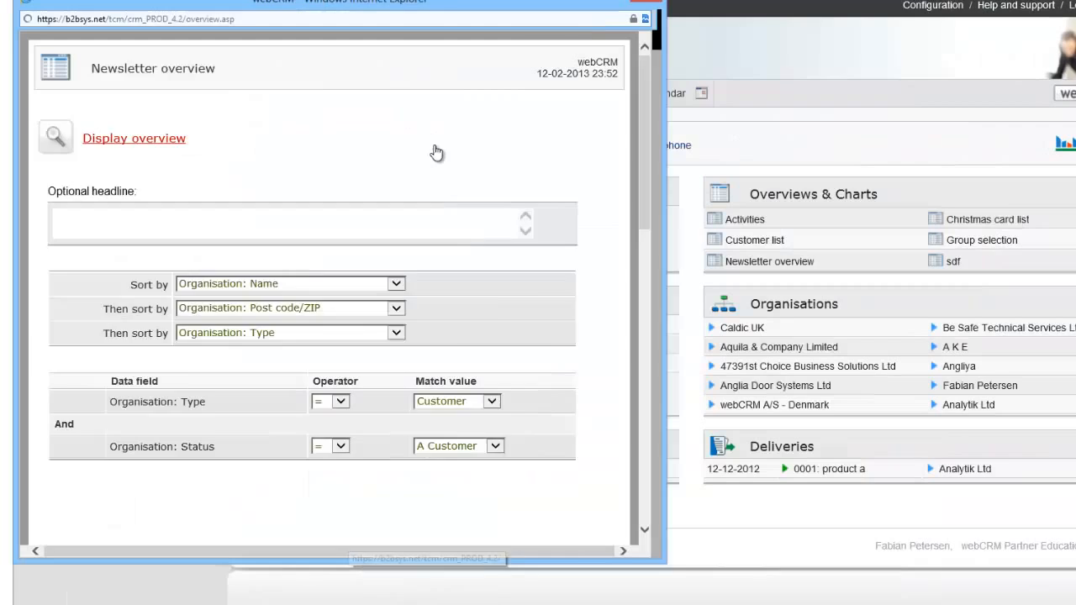
drag(664, 257, 826, 302)
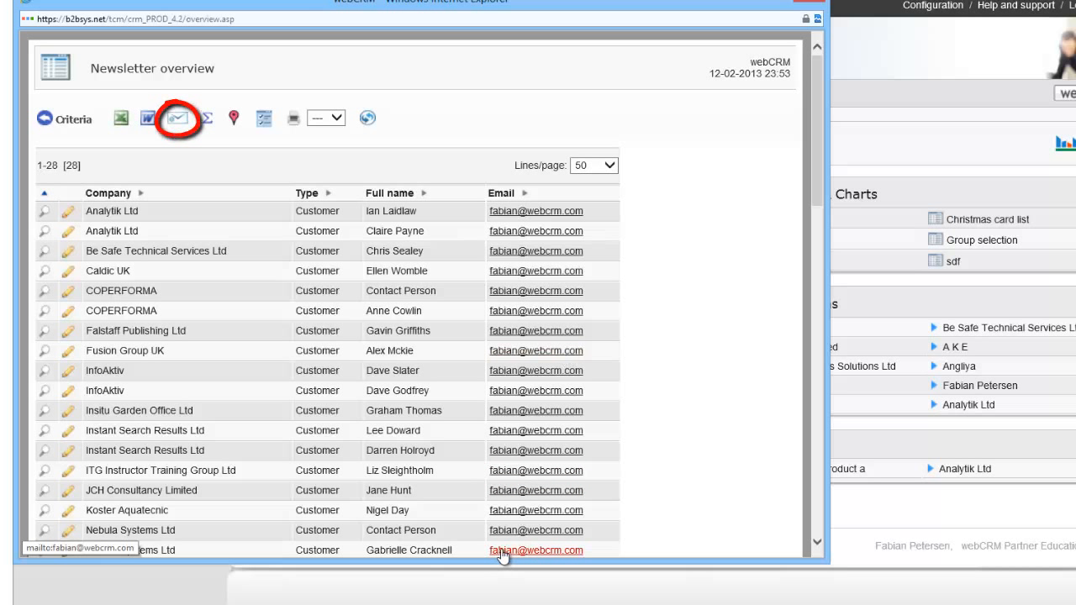
click(177, 118)
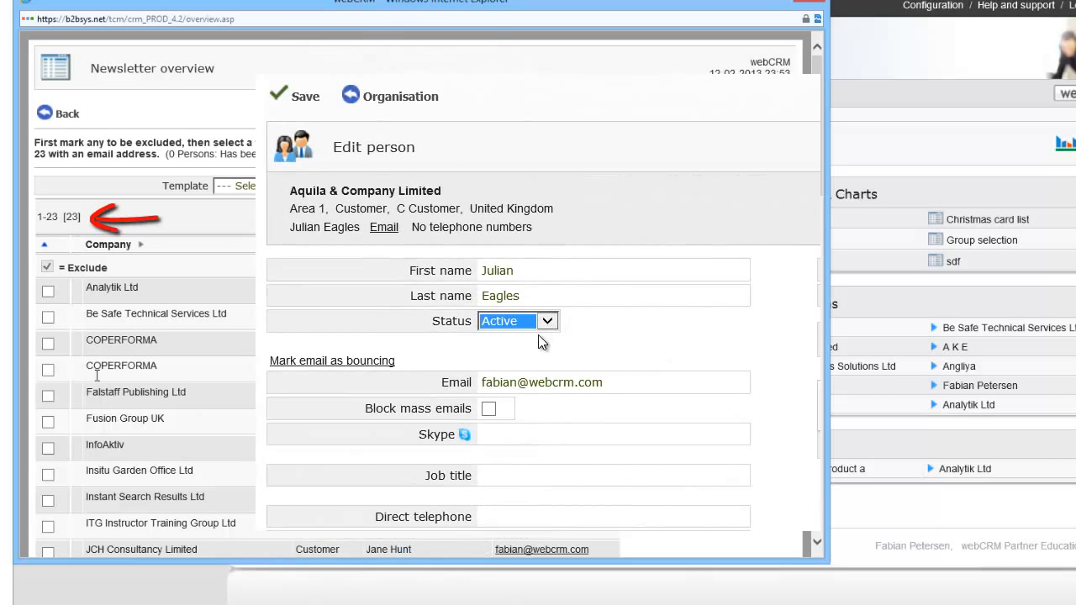
Set the Aquila & Company Limited contact's status to Resigned, enable Block mass emails, and mark the email as bouncing.
click(546, 323)
click(532, 337)
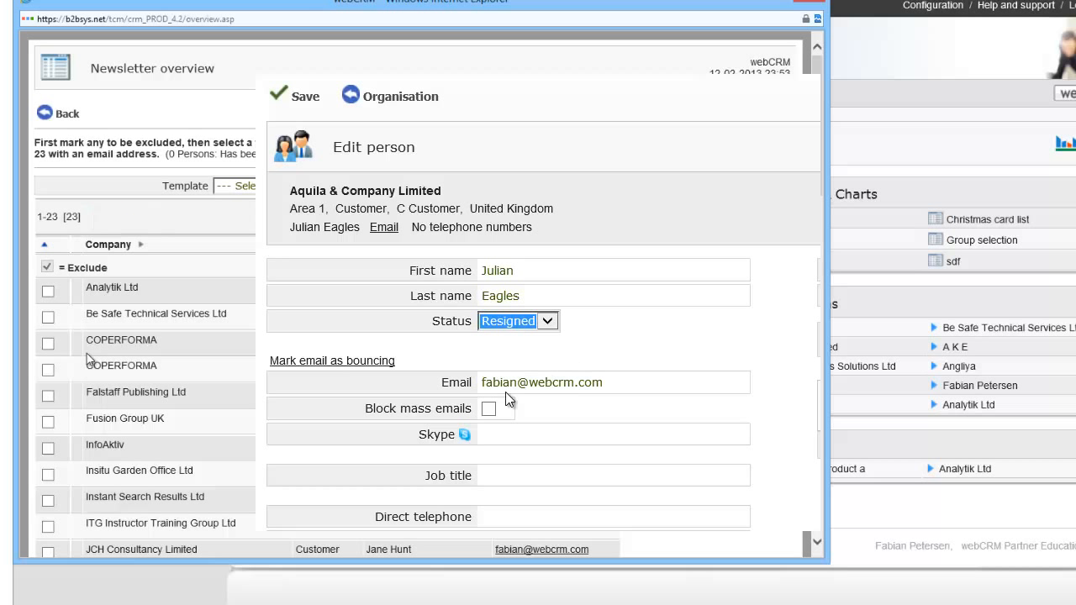
click(489, 409)
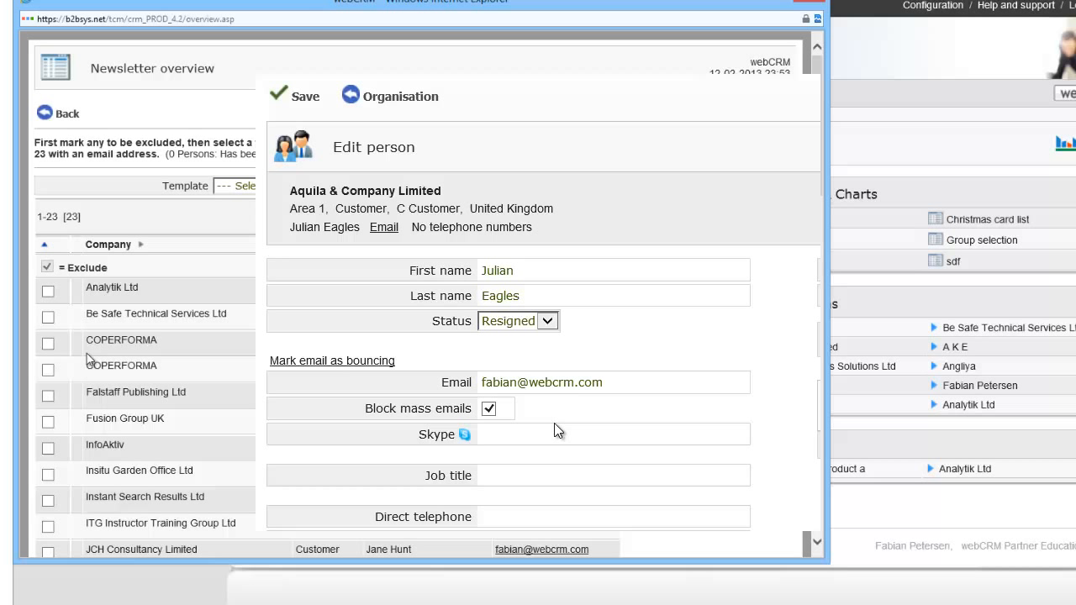
click(369, 362)
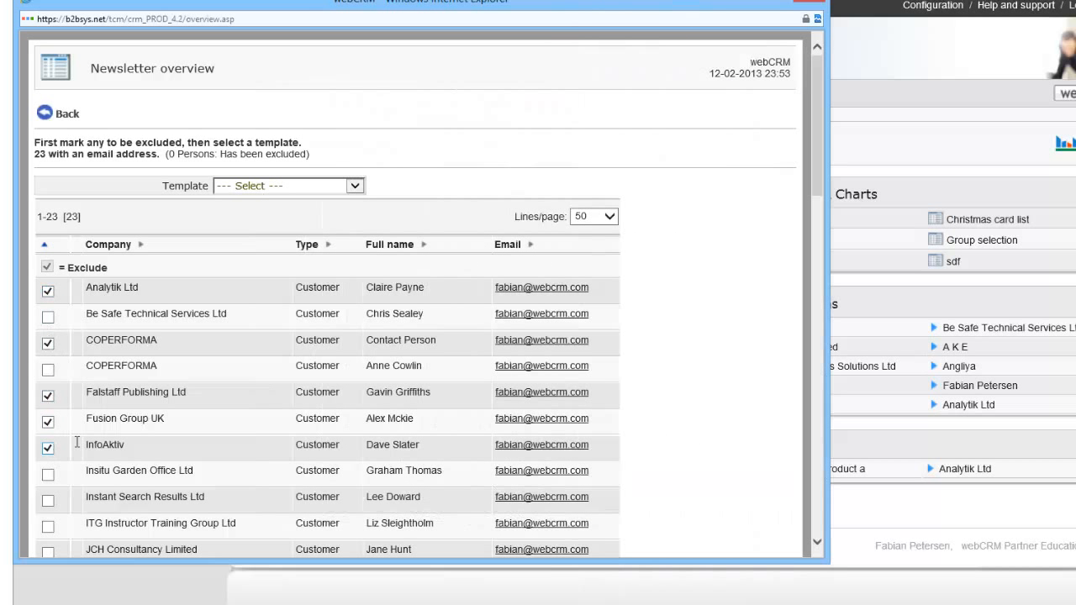
Choose the template Generel: Newsletter no. 1, send the emails, and return to the overview list.
click(295, 189)
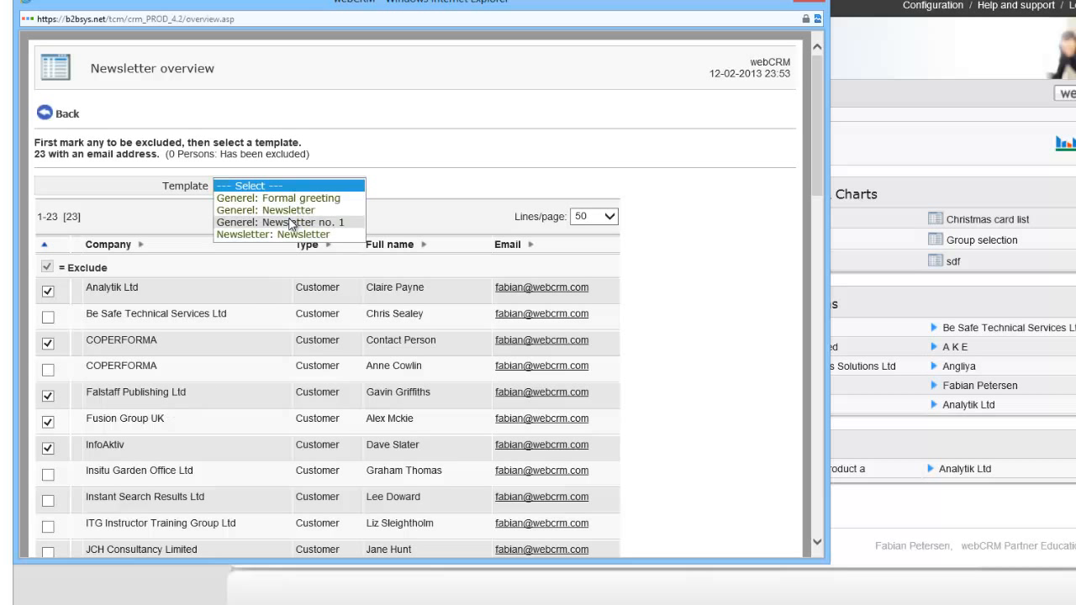
click(290, 221)
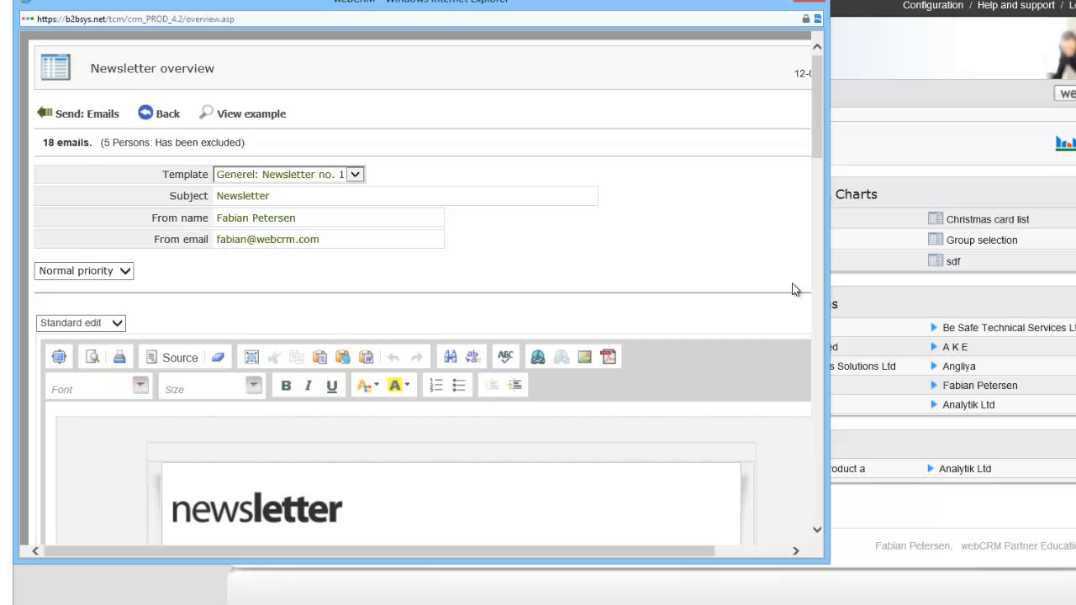
click(71, 117)
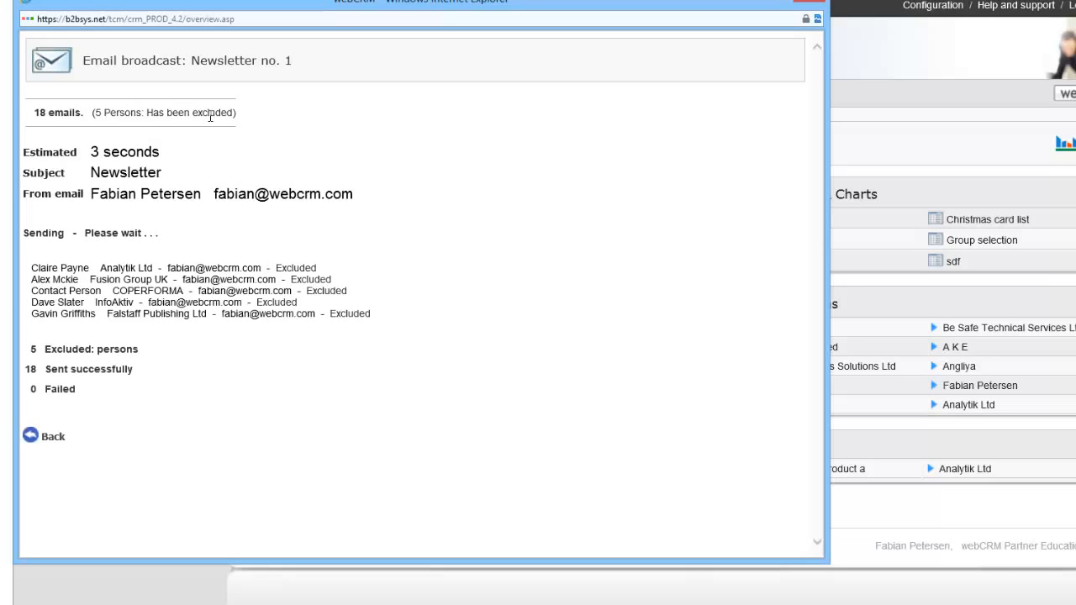
click(50, 438)
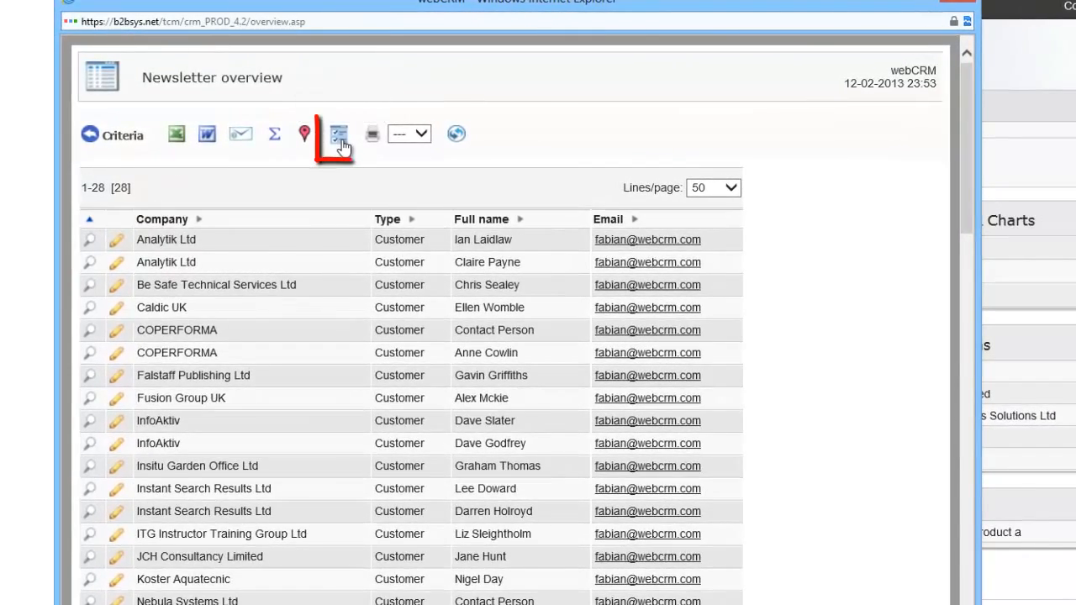
Start creating activities for the listed persons with the action Follow up and the description "Newsletter follow up".
click(341, 144)
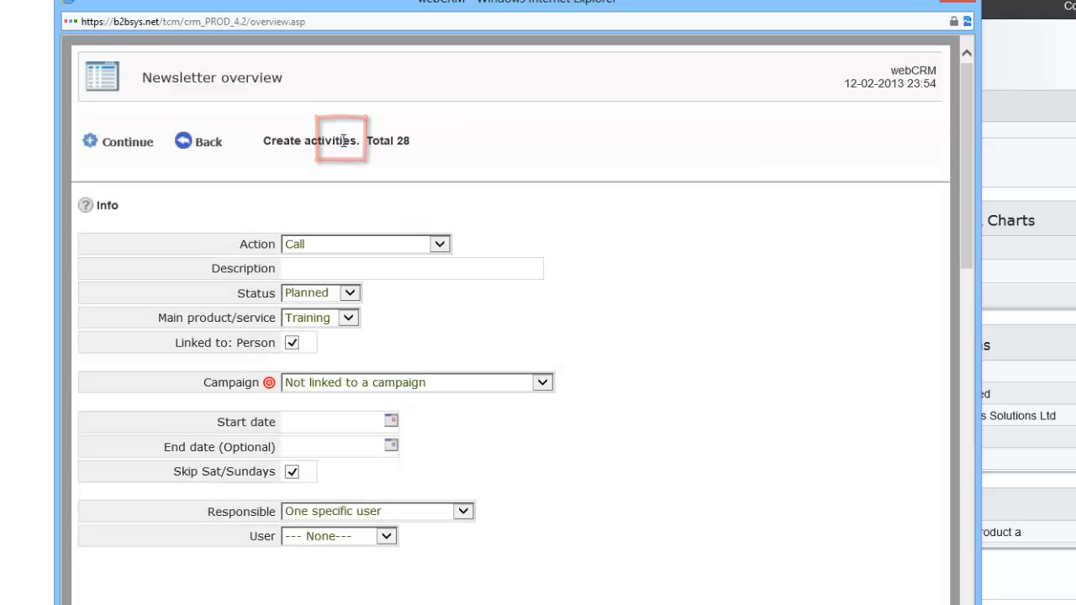
click(367, 245)
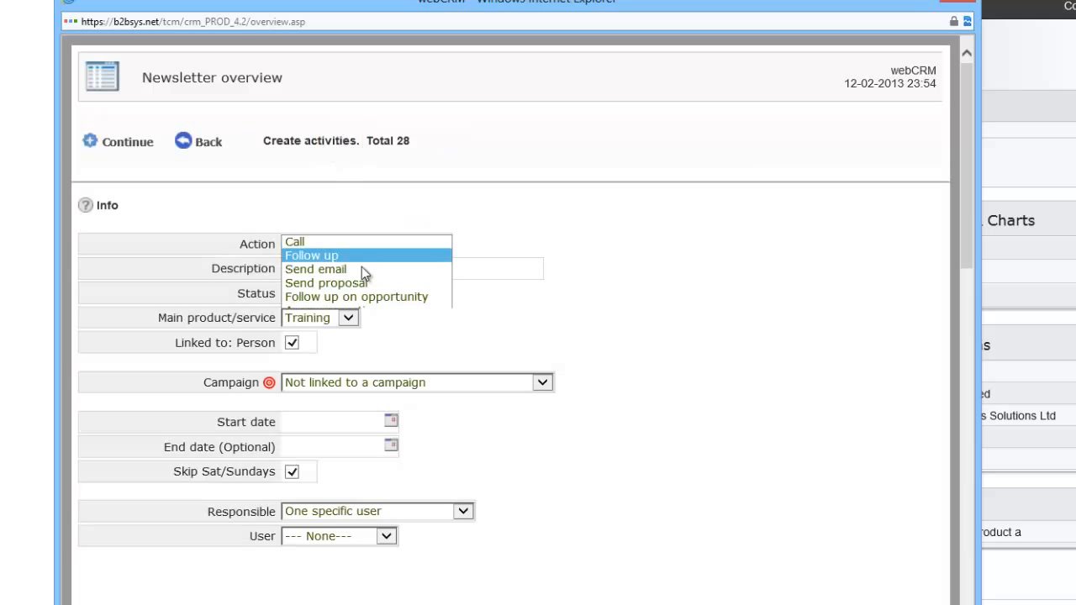
click(361, 259)
click(358, 268)
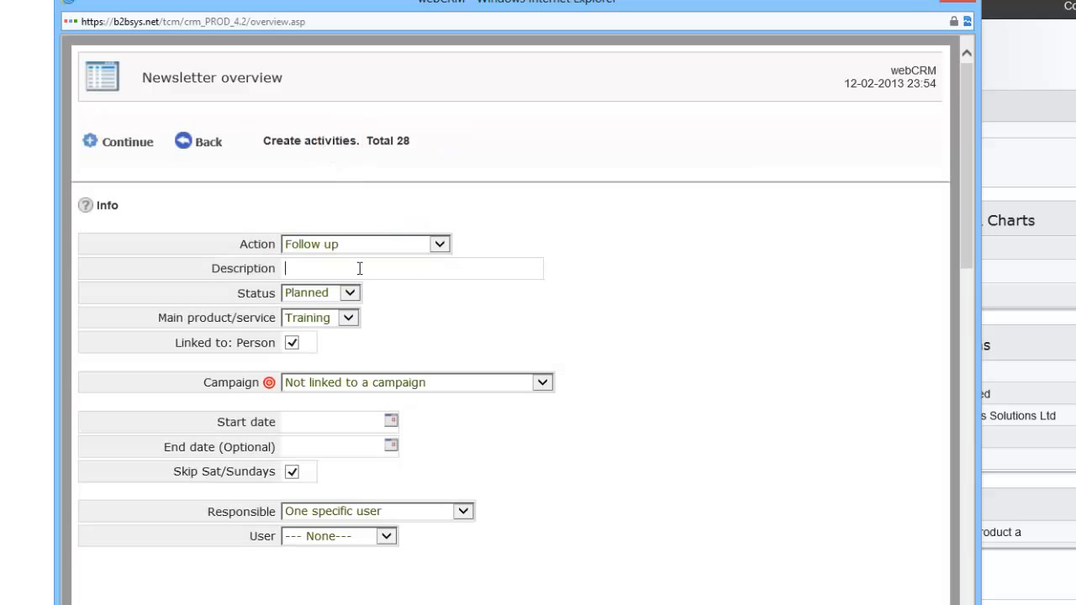
text(Newsletter follow up)
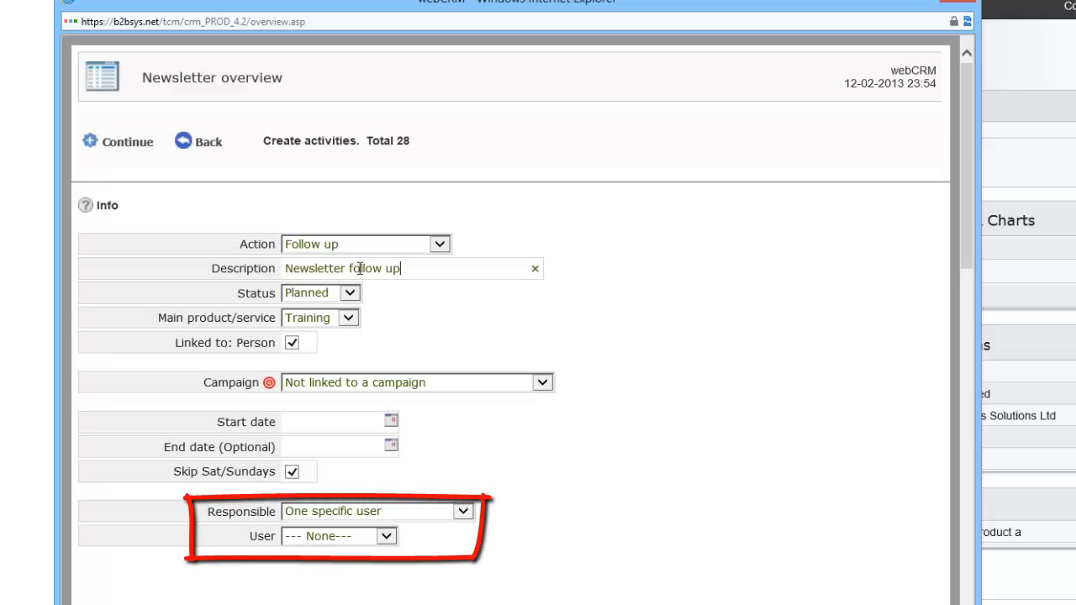
Set the activities' responsible option to Distribute for more users and assign a user to both User 1 and User 2.
click(403, 517)
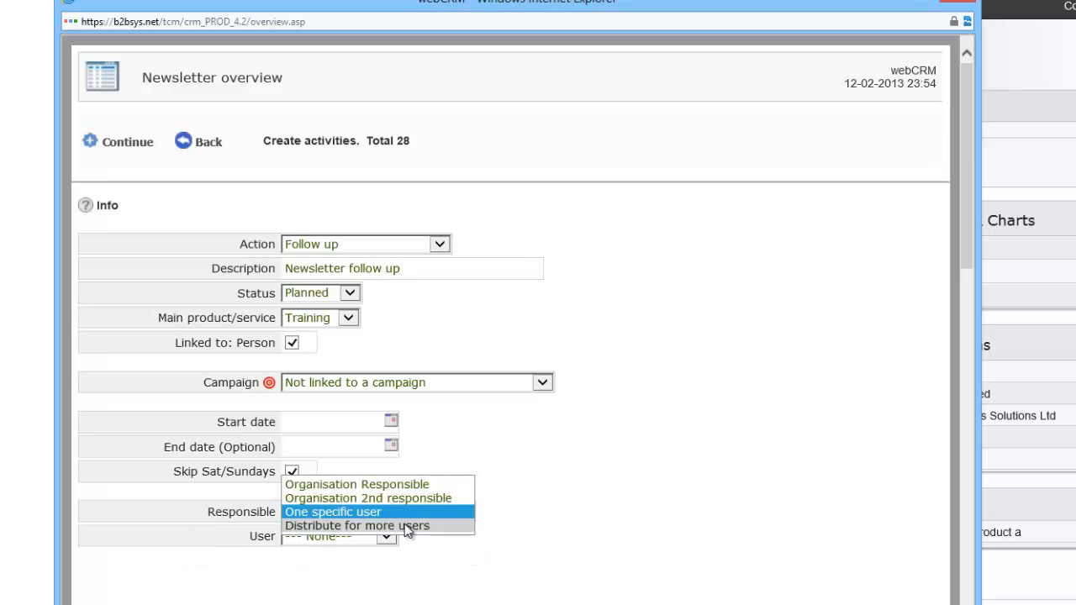
click(405, 524)
click(386, 537)
click(379, 555)
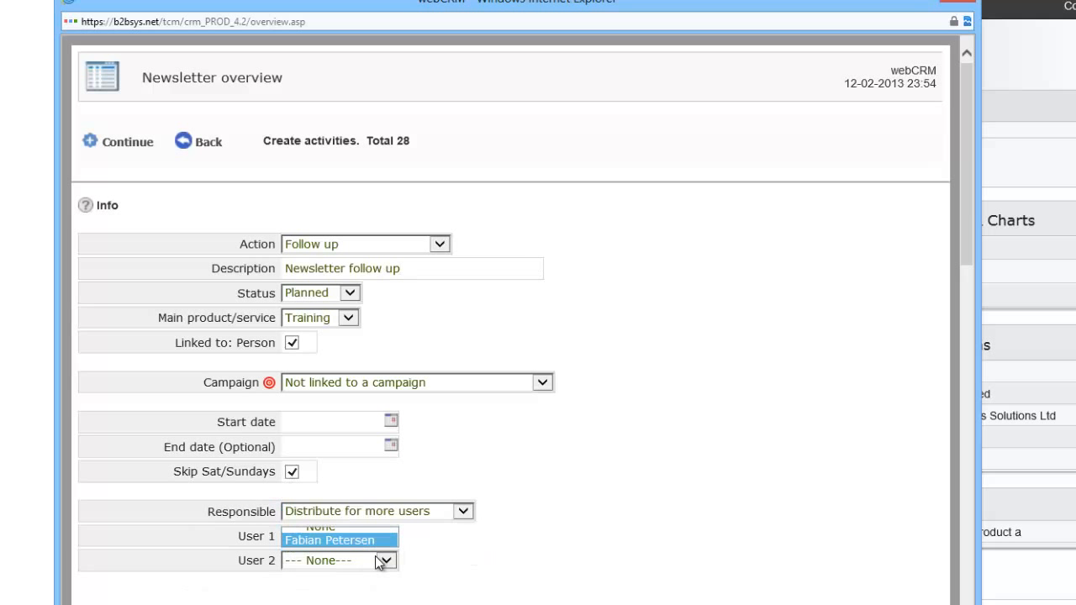
click(382, 560)
click(356, 589)
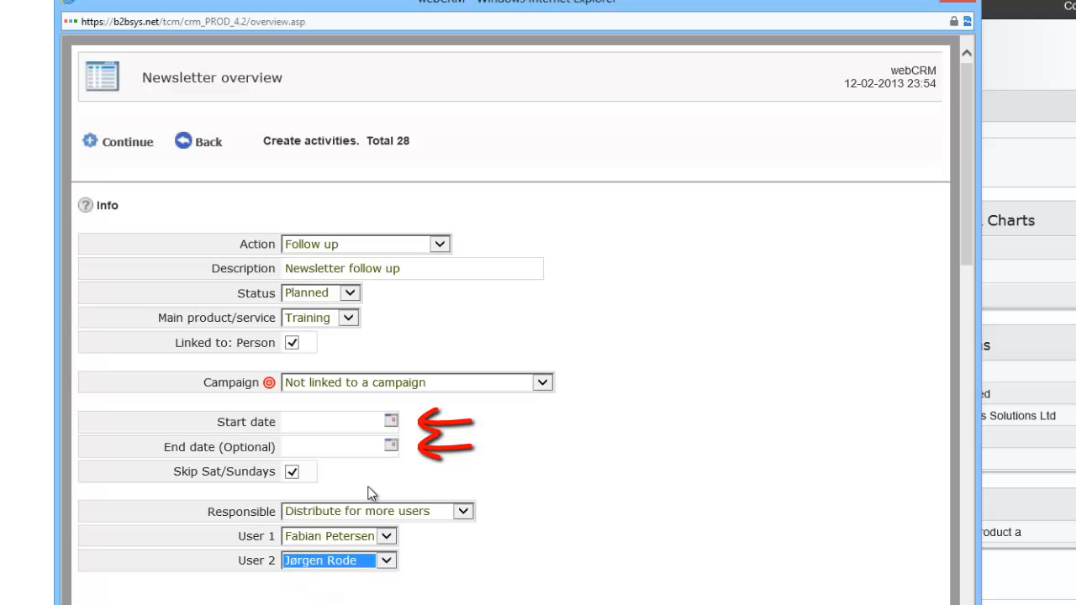
Set the activities' start date to 12-02-2013 and pick an optional end date.
click(368, 428)
click(365, 536)
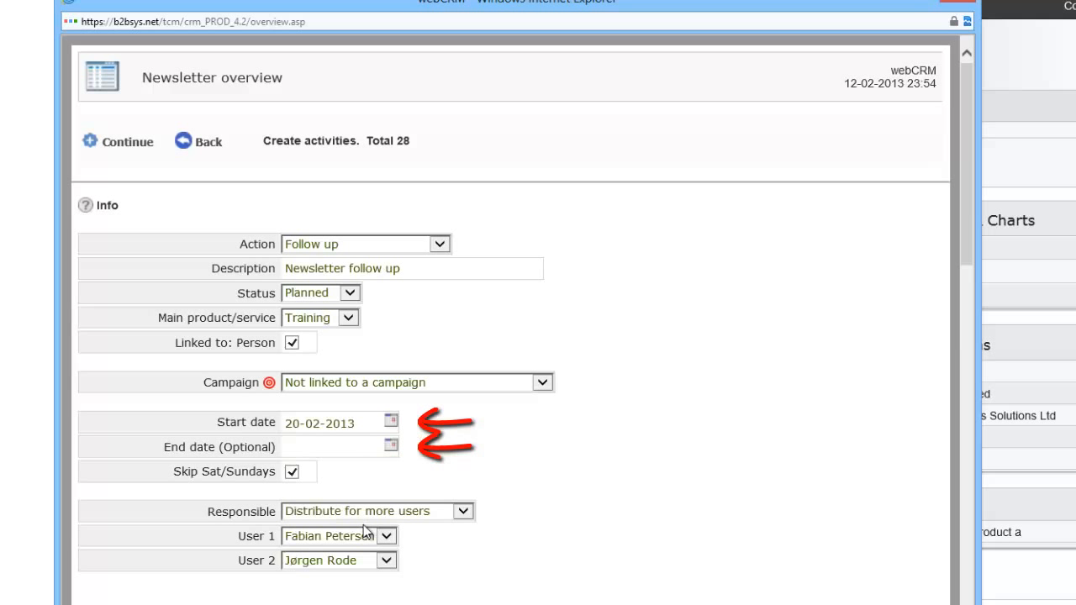
click(351, 418)
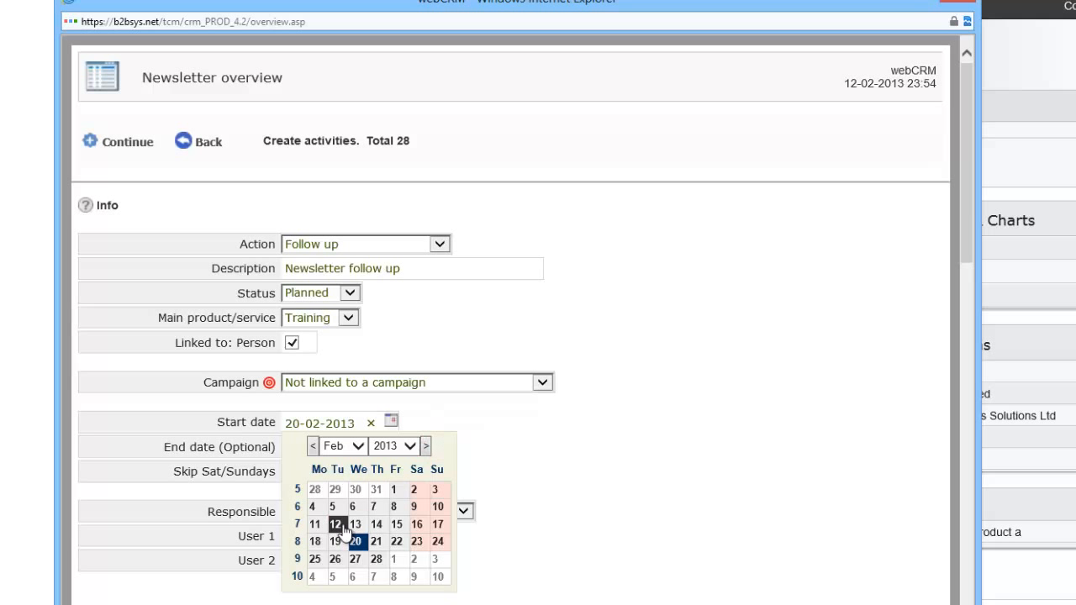
click(336, 526)
click(353, 441)
click(359, 566)
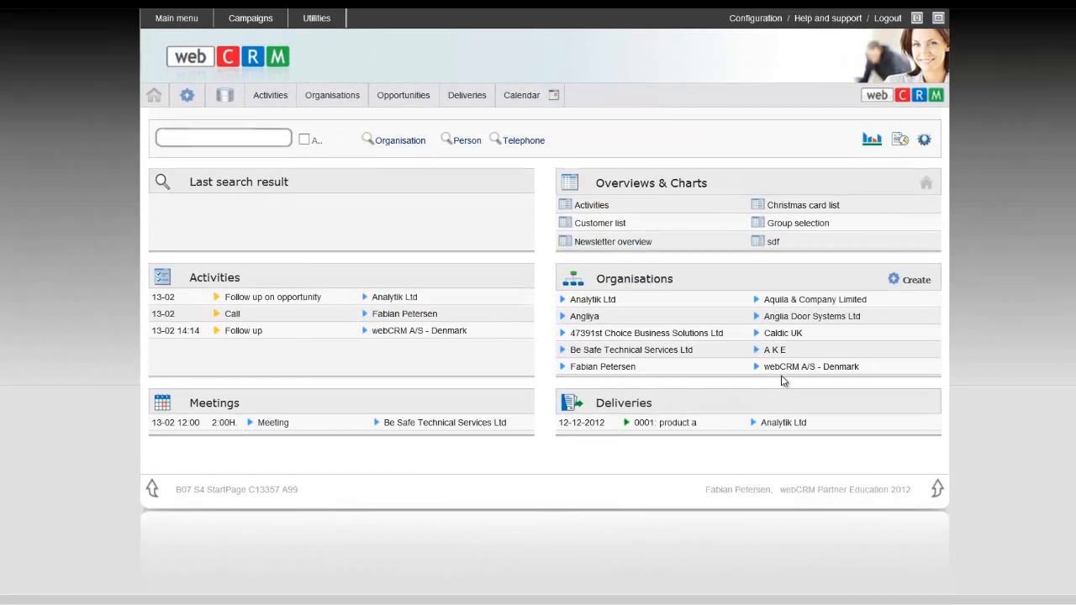
Open the second contact person of organisation A K E for editing and mark the person's email as bouncing.
click(775, 349)
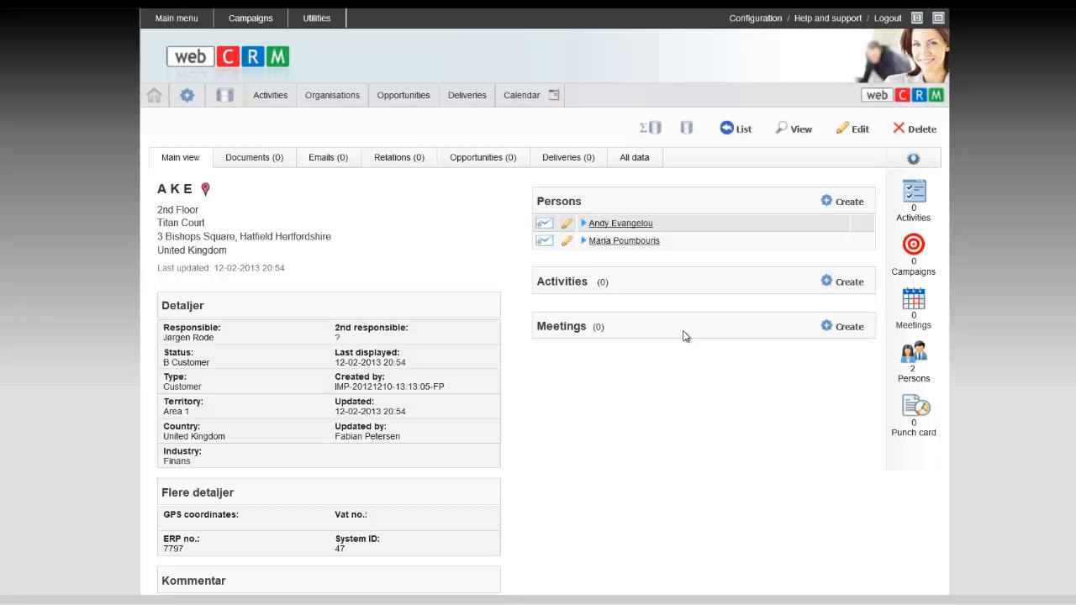
click(567, 242)
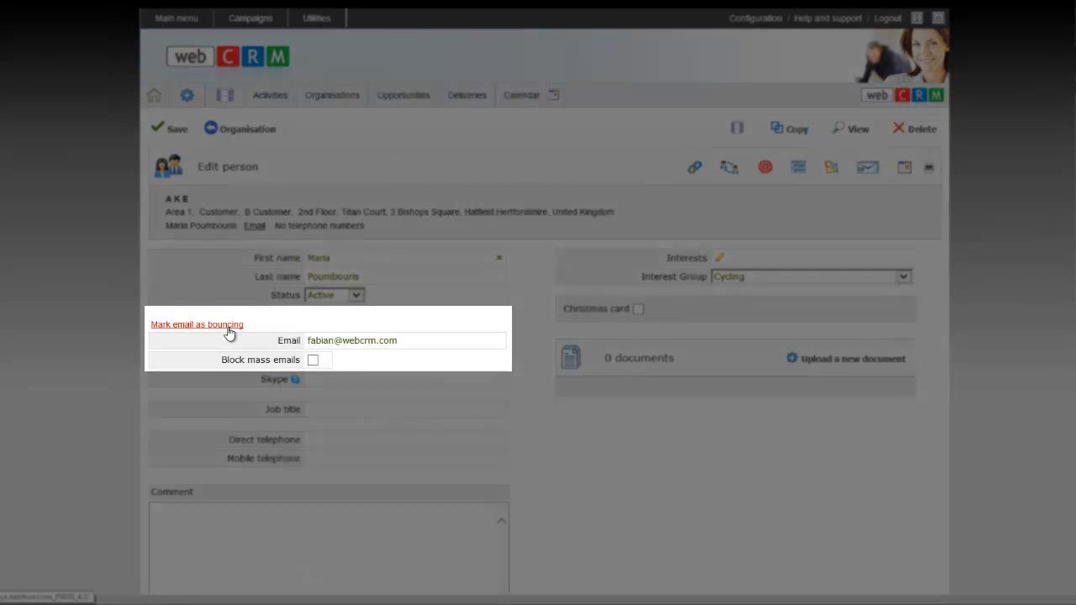
click(229, 331)
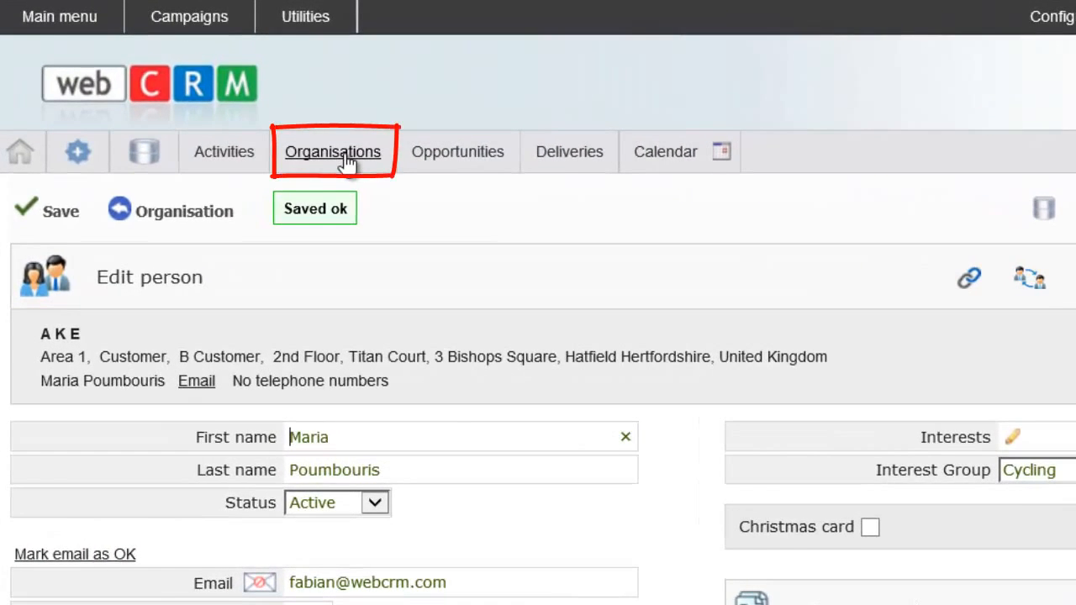
Report the pasted list of bounced email addresses from the organisations page, update the records, and return to the start page.
click(345, 160)
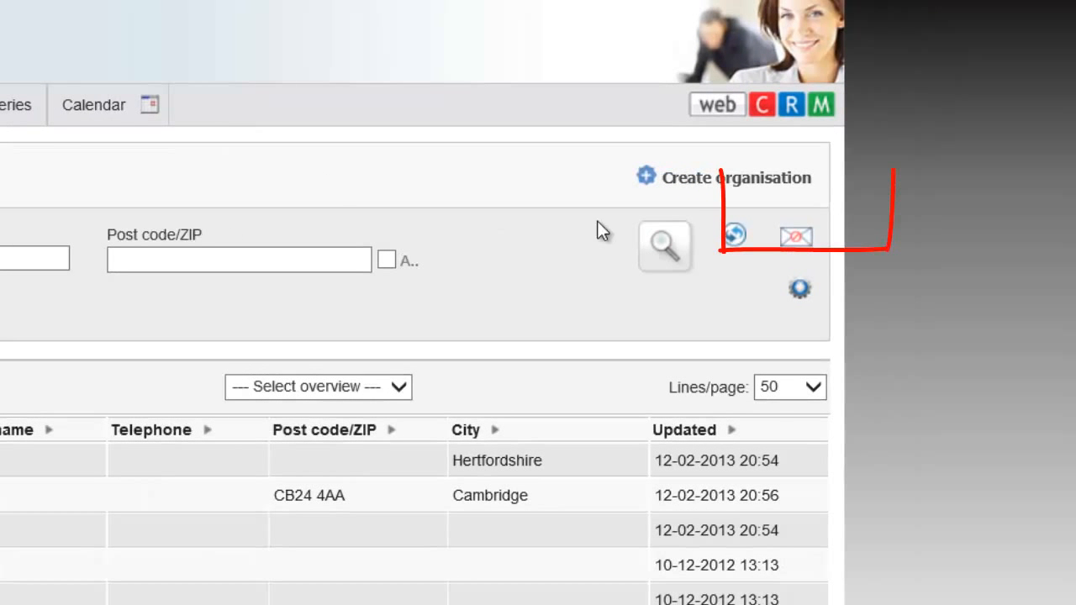
click(805, 239)
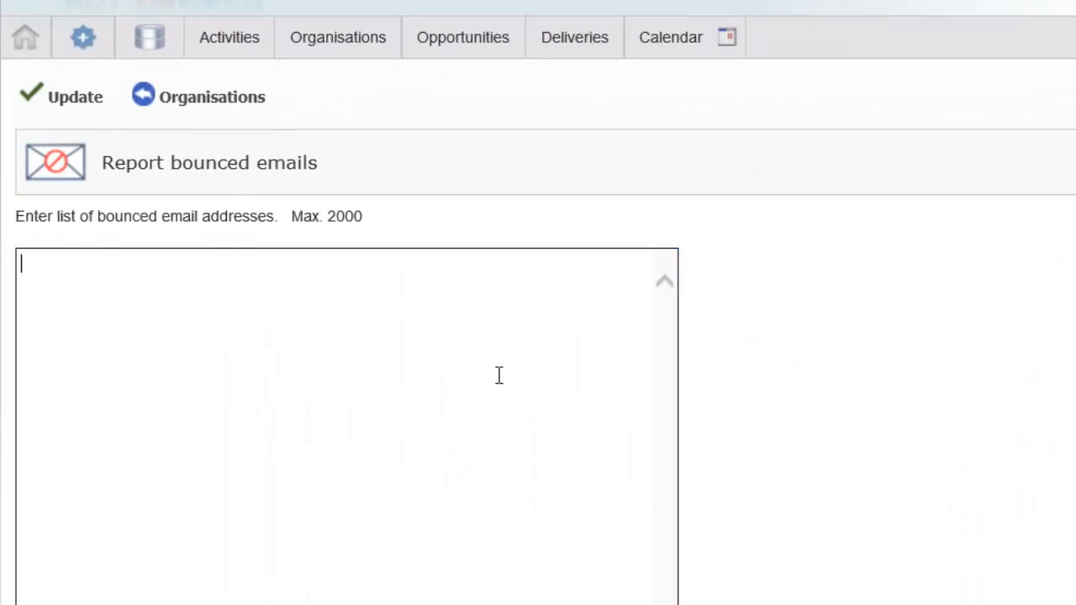
key(ctrl+v)
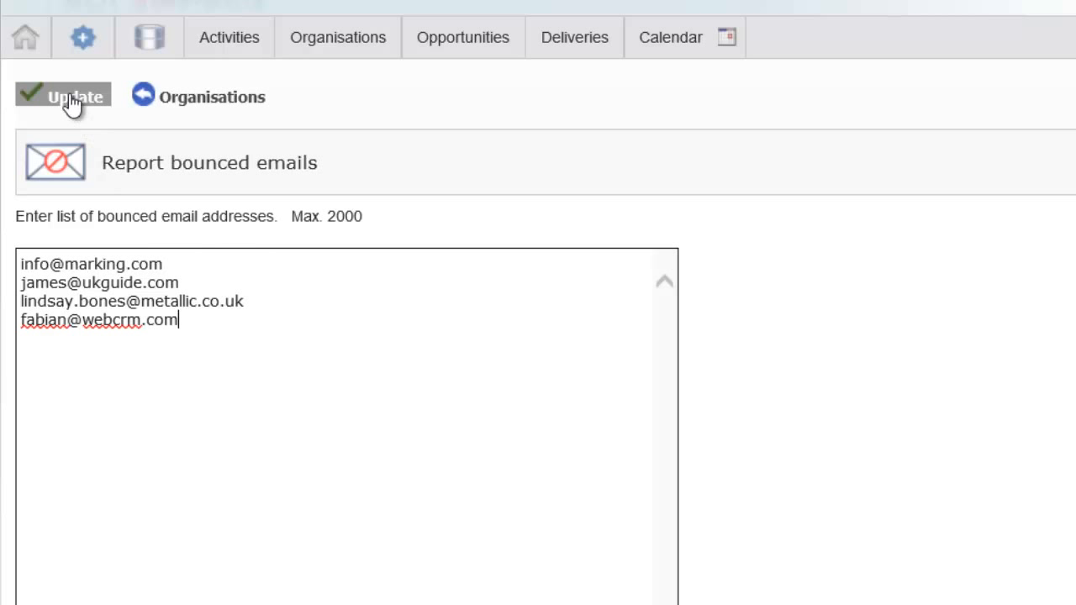
click(73, 99)
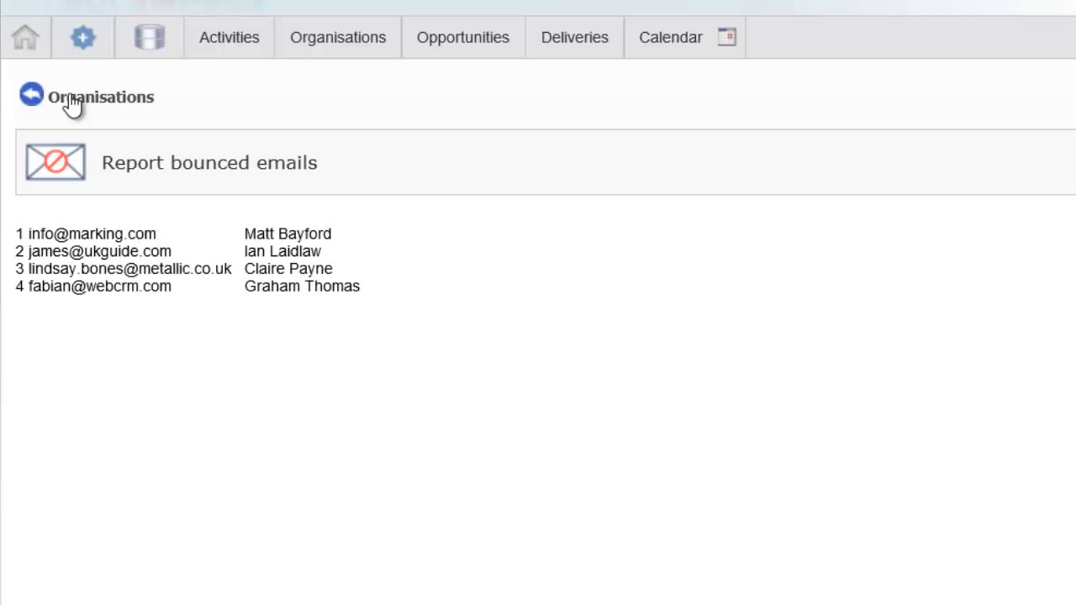
click(40, 52)
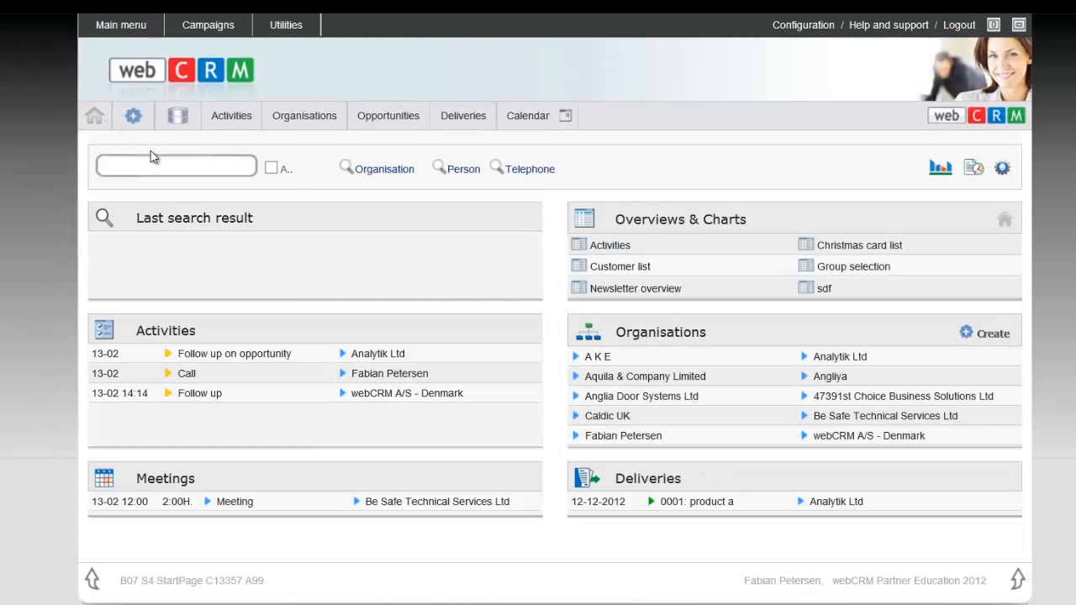